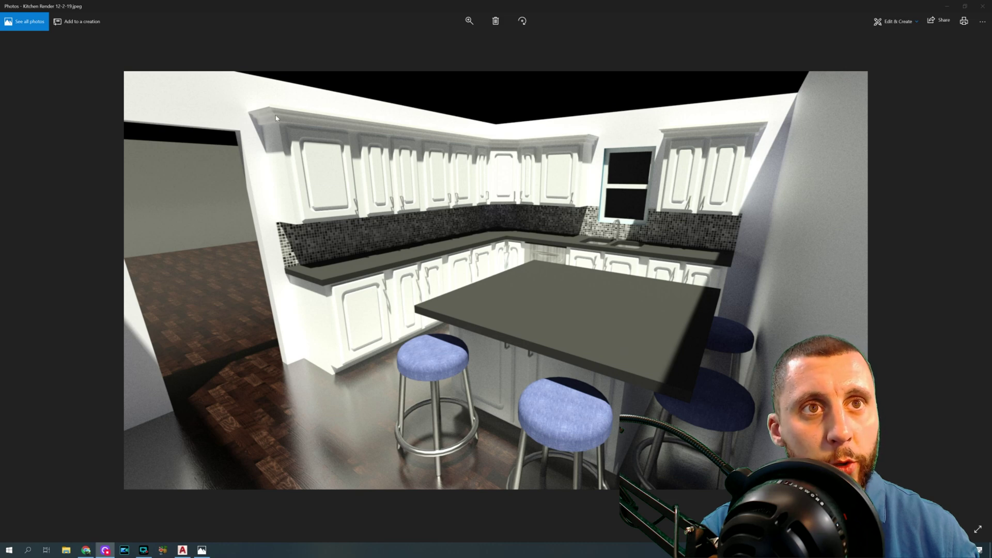
Close the kitchen render image and switch the kitchen model's view in AutoCAD from perspective to parallel projection
{"action": "left_click", "coordinate": [983, 6]}
{"action": "scroll", "coordinate": [389, 262], "scroll_direction": "down", "scroll_amount": 10}
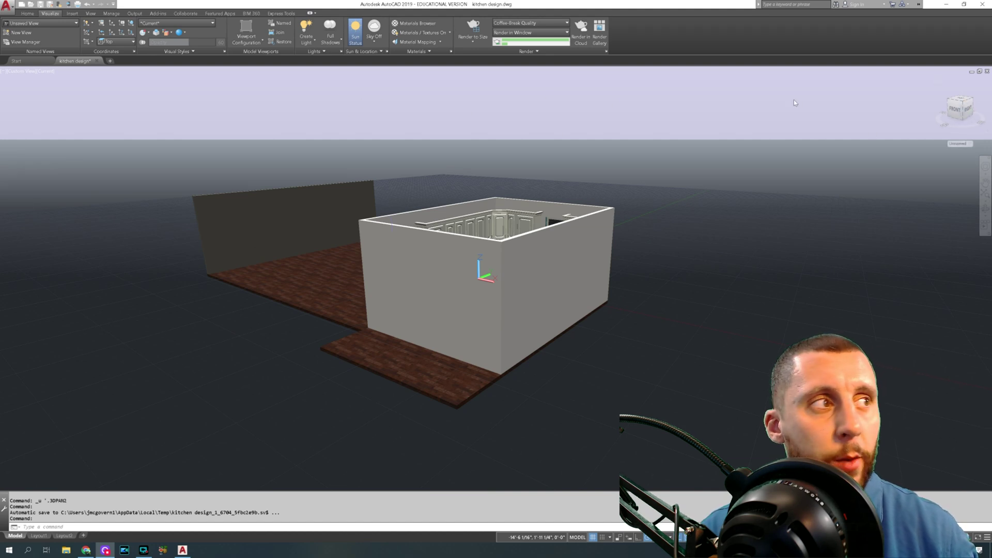
{"action": "right_click", "coordinate": [957, 107]}
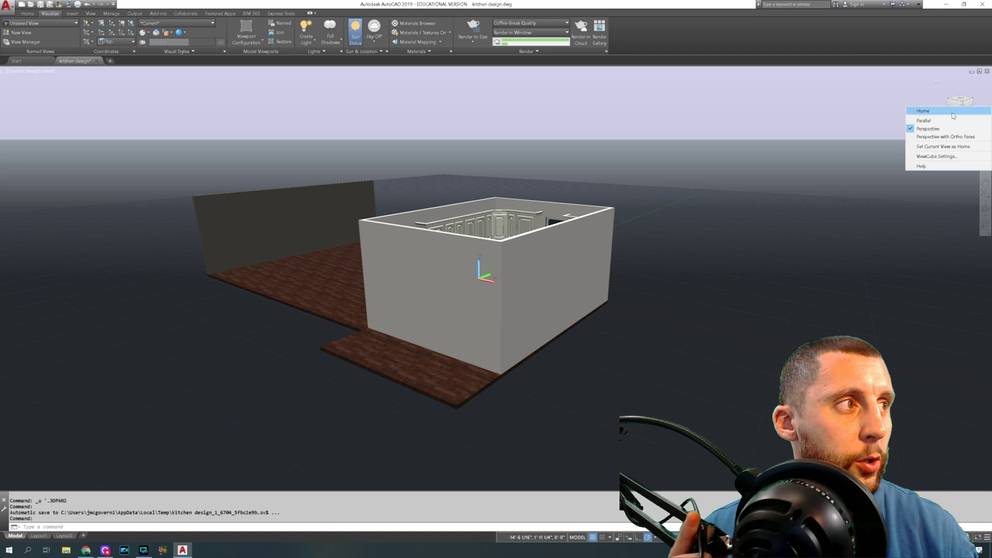
{"action": "left_click", "coordinate": [949, 121]}
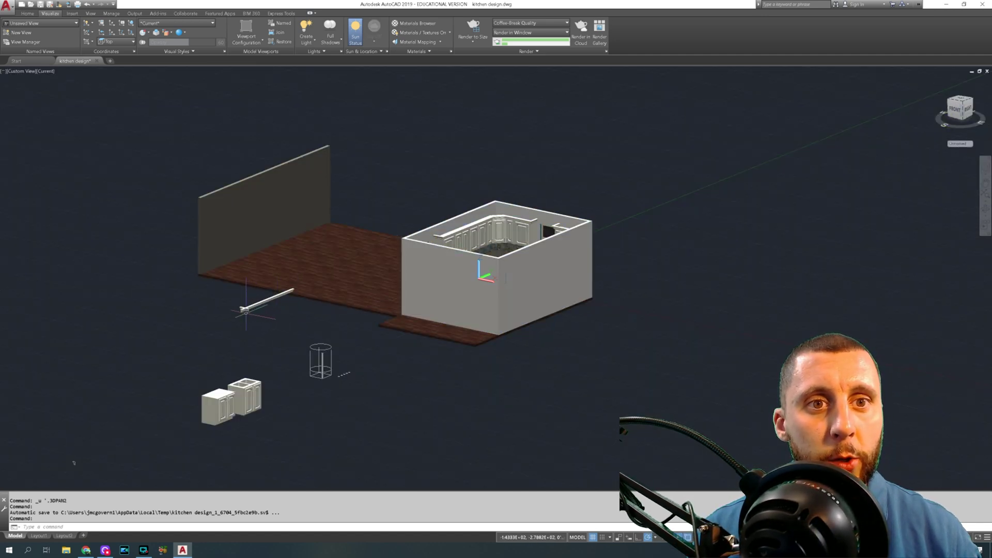
Erase the corner piece of the crown moulding on the upper cabinet beside the window
{"action": "scroll", "coordinate": [533, 214], "scroll_direction": "up", "scroll_amount": 6}
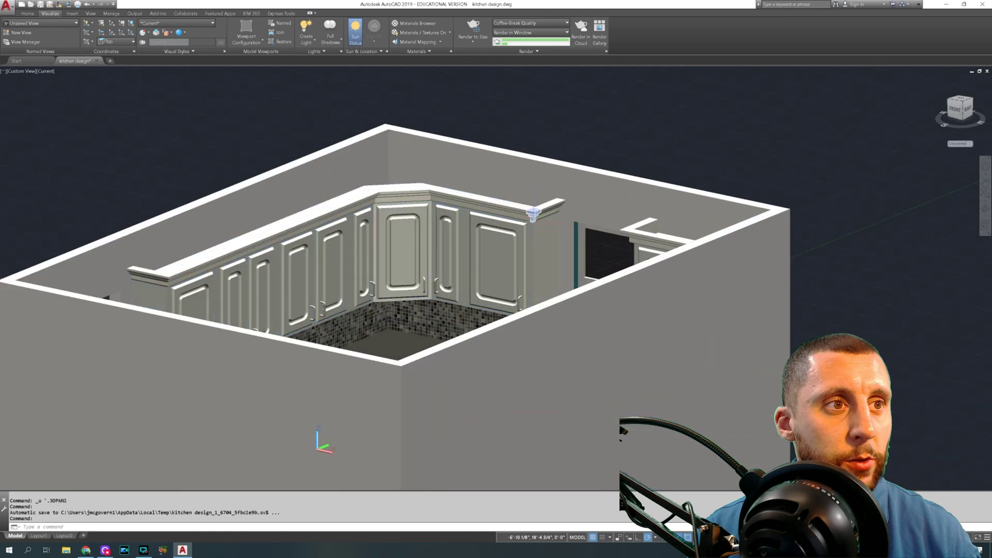
{"action": "scroll", "coordinate": [533, 214], "scroll_direction": "up", "scroll_amount": 5}
{"action": "left_click", "coordinate": [532, 228]}
{"action": "key", "text": "Delete"}
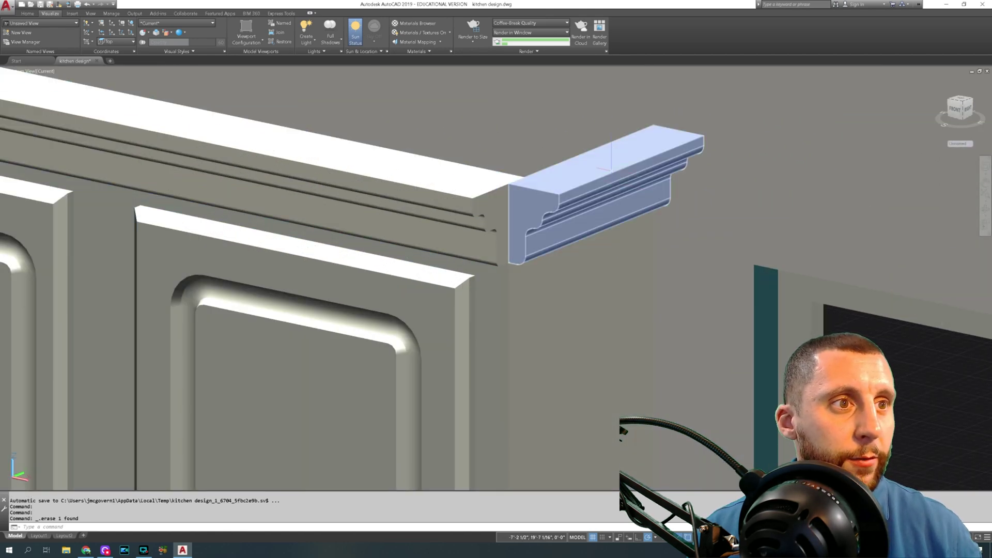
Try erasing the short return piece of crown moulding on the cabinet's side, and undo the erasure
{"action": "left_click", "coordinate": [611, 168]}
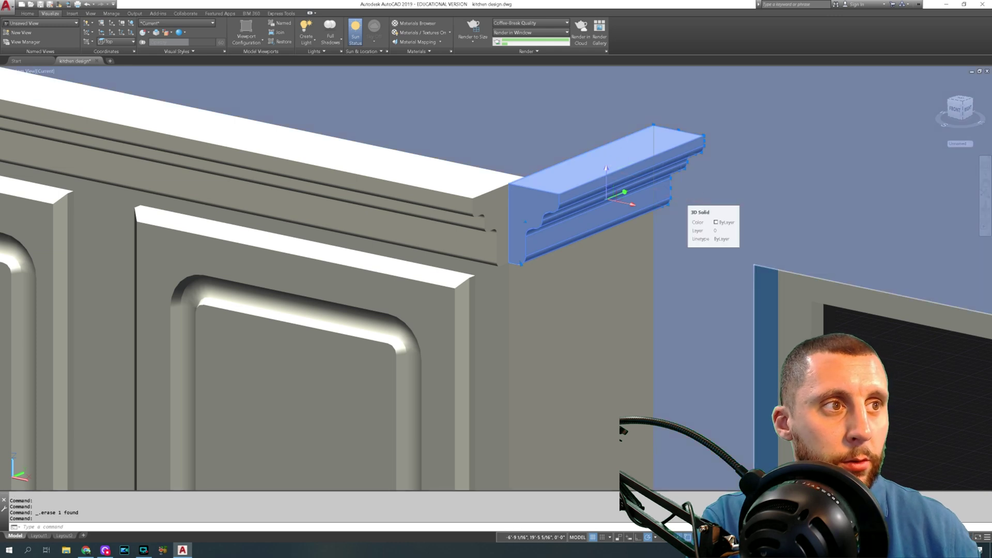
{"action": "key", "text": "Delete"}
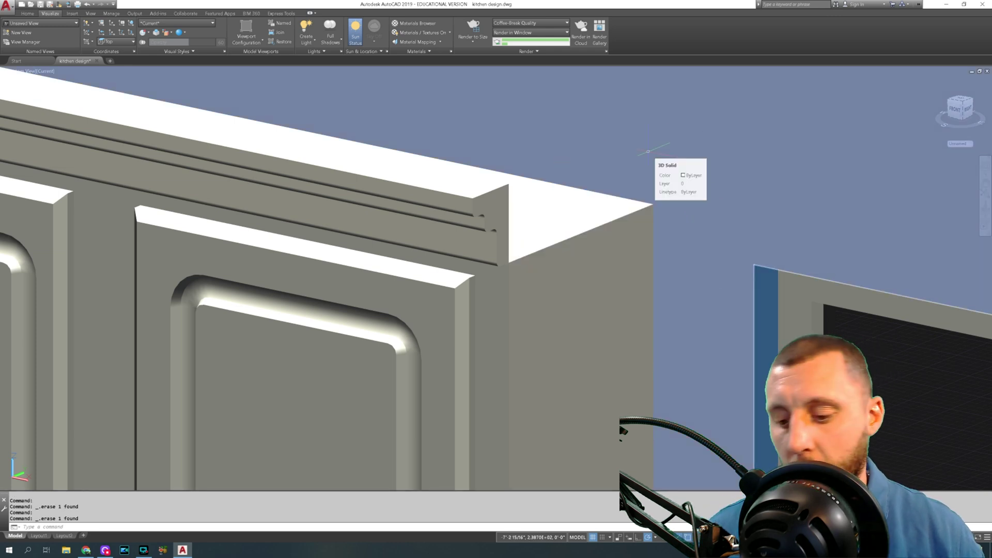
{"action": "key", "text": "ctrl+z"}
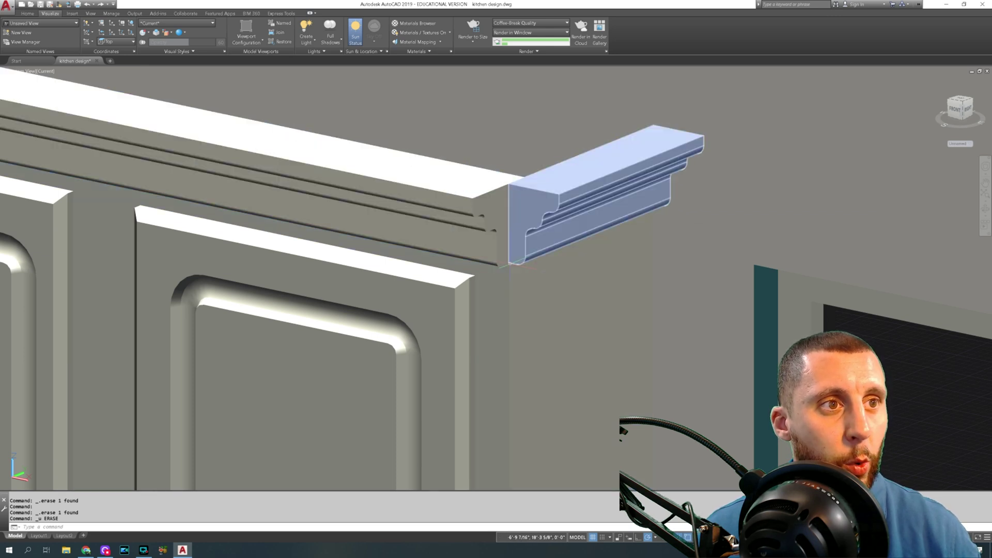
Intersect the two crossing crown moulding solids outside the kitchen to form a mitred corner block
{"action": "scroll", "coordinate": [509, 254], "scroll_direction": "down", "scroll_amount": 10}
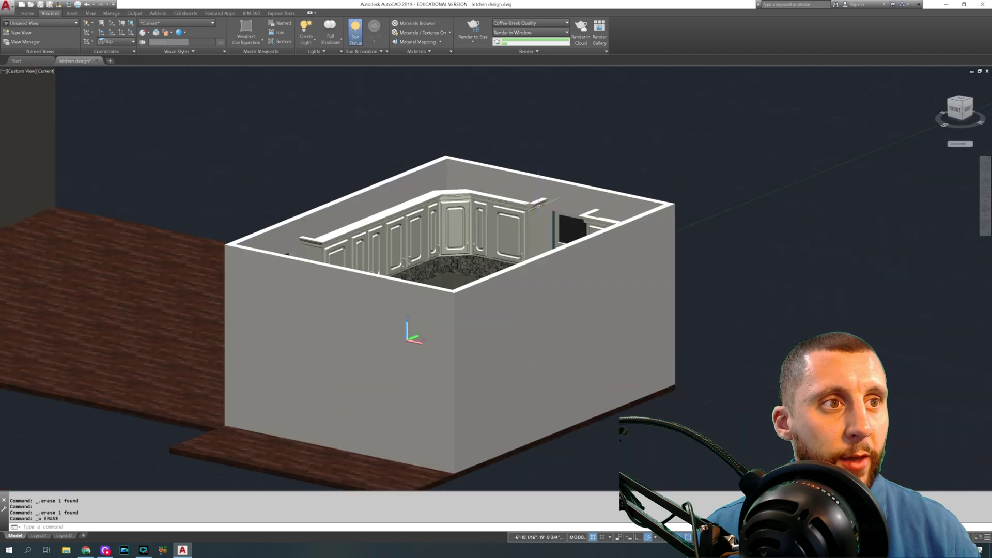
{"action": "middle_click_drag", "start_coordinate": [123, 433], "coordinate": [182, 377]}
{"action": "scroll", "coordinate": [316, 233], "scroll_direction": "up", "scroll_amount": 10}
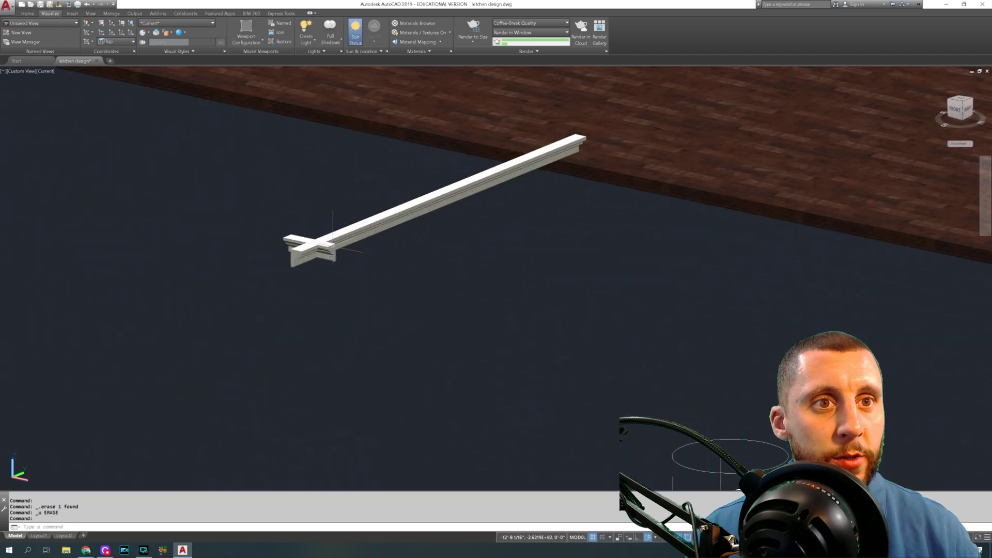
{"action": "scroll", "coordinate": [316, 233], "scroll_direction": "up", "scroll_amount": 2}
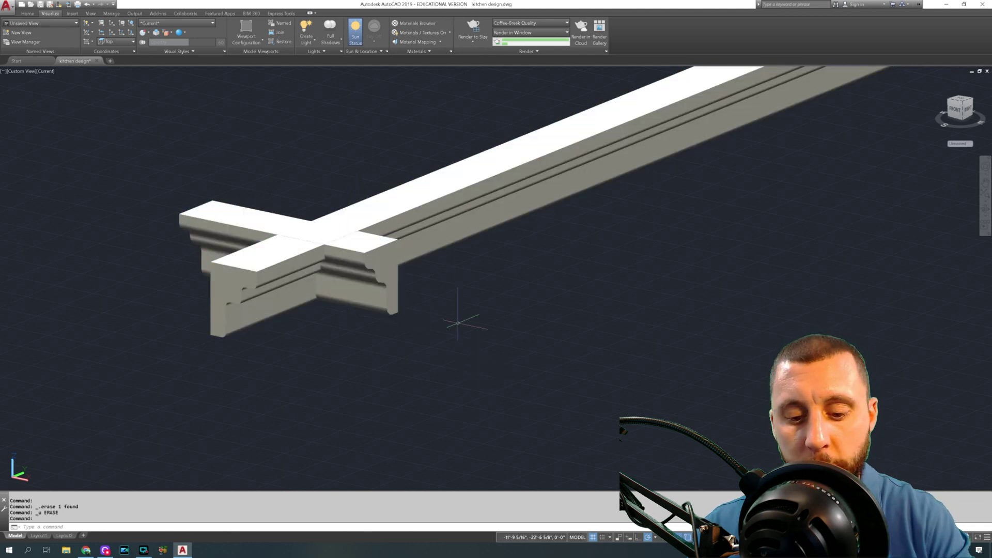
{"action": "key", "text": "Return"}
{"action": "left_click", "coordinate": [412, 209]}
{"action": "left_click", "coordinate": [382, 251]}
{"action": "key", "text": "Return"}
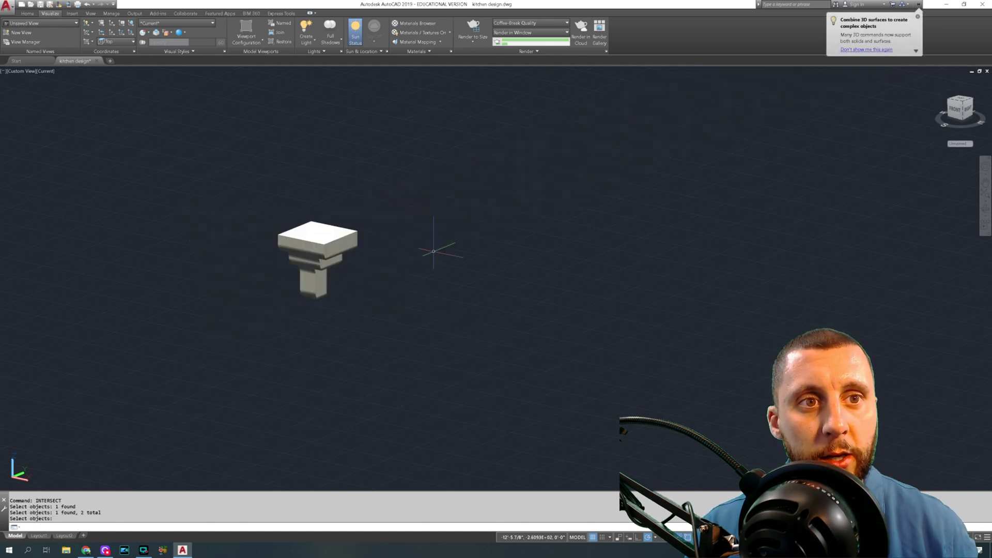
Move the corner block by its top back corner into the crown moulding gap on the cabinet beside the window
{"action": "left_click", "coordinate": [370, 222]}
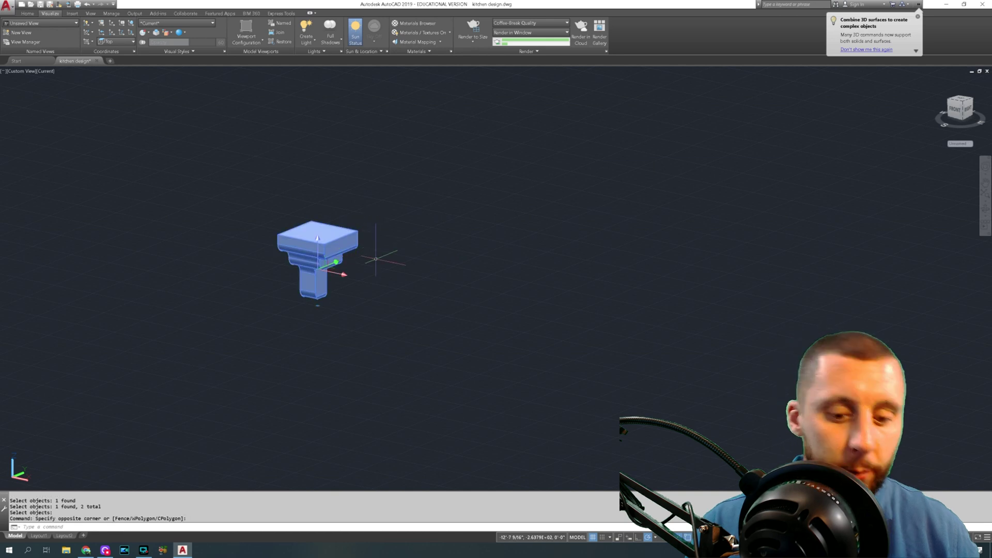
{"action": "type", "text": "m"}
{"action": "key", "text": "Return"}
{"action": "left_click", "coordinate": [317, 223]}
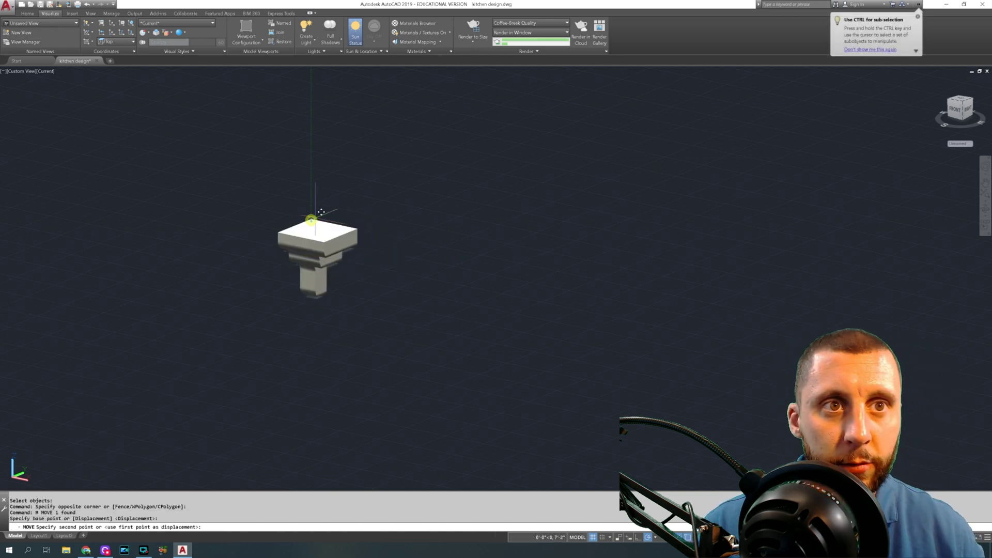
{"action": "scroll", "coordinate": [318, 223], "scroll_direction": "down", "scroll_amount": 5}
{"action": "scroll", "coordinate": [316, 226], "scroll_direction": "down", "scroll_amount": 5}
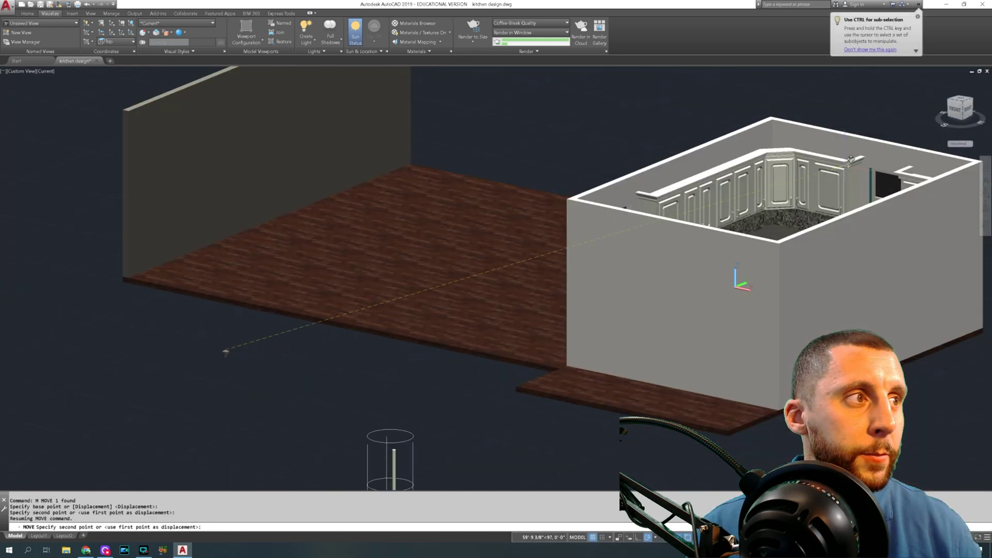
{"action": "scroll", "coordinate": [851, 159], "scroll_direction": "up", "scroll_amount": 8}
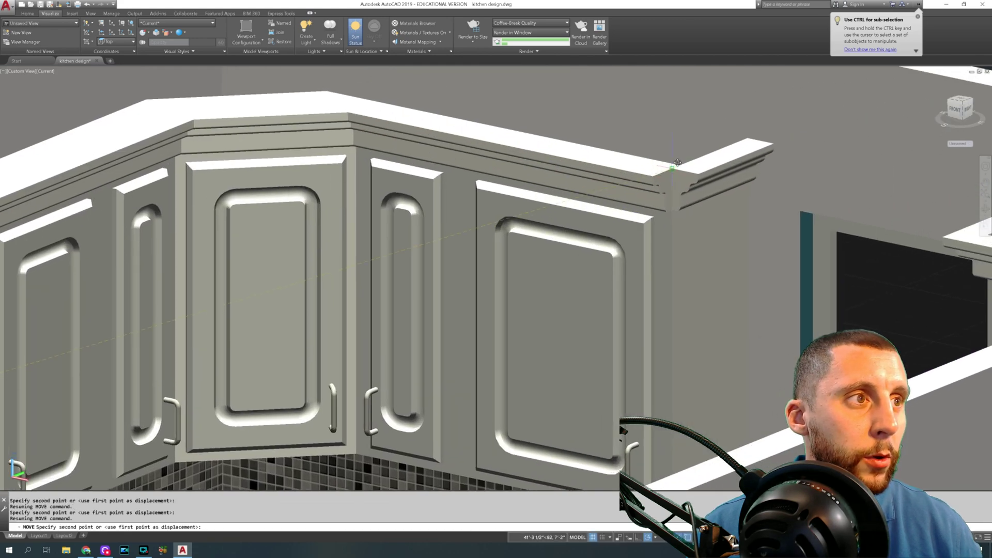
{"action": "left_click", "coordinate": [678, 162]}
Union the short return moulding, the corner block and the long crown moulding into one solid, and select it to check the result
{"action": "type", "text": "uni"}
{"action": "key", "text": "Return"}
{"action": "left_click", "coordinate": [739, 164]}
{"action": "left_click", "coordinate": [681, 182]}
{"action": "left_click", "coordinate": [642, 167]}
{"action": "key", "text": "Return"}
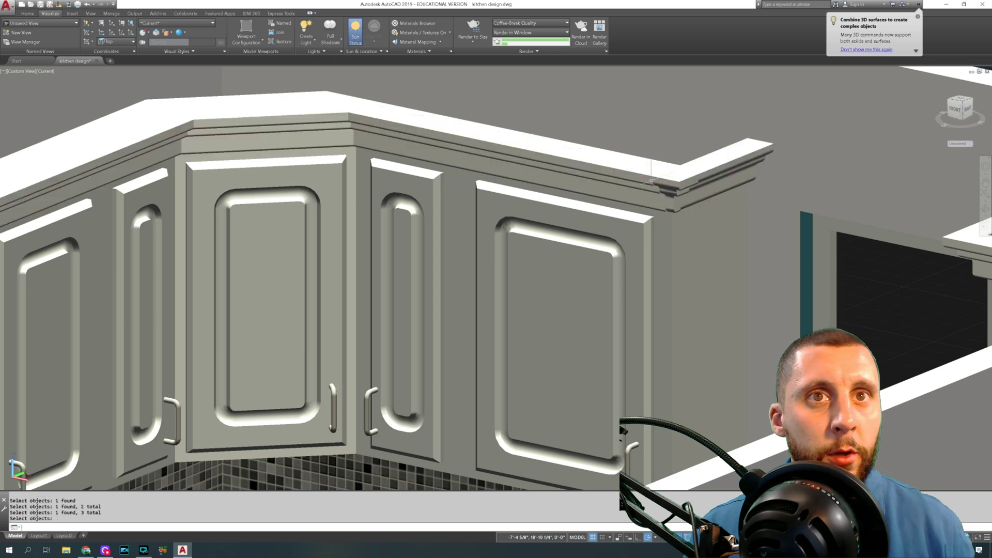
{"action": "left_click", "coordinate": [197, 116]}
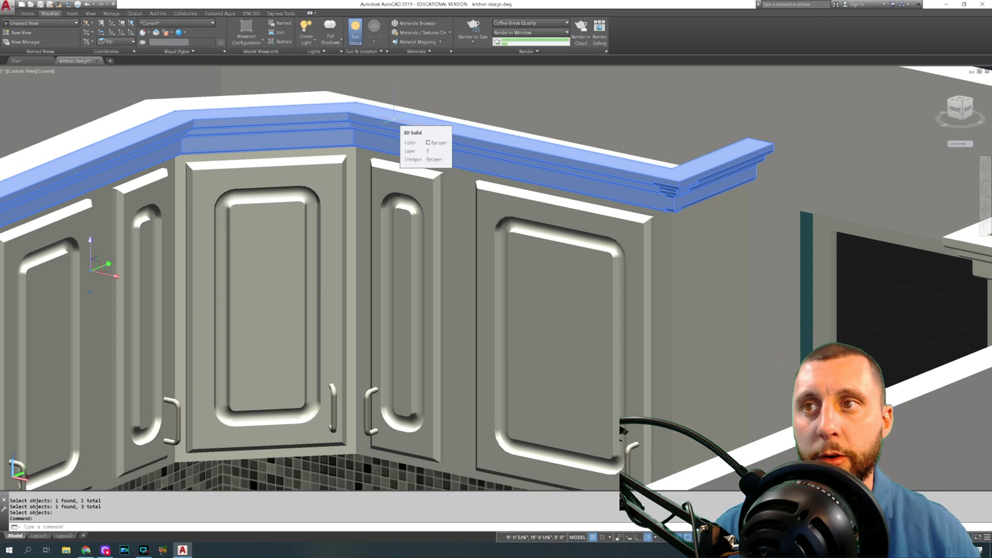
{"action": "scroll", "coordinate": [394, 120], "scroll_direction": "down", "scroll_amount": 6}
{"action": "mouse_move", "coordinate": [465, 217]}
{"action": "middle_mouse_down", "text": "shift"}
{"action": "mouse_move", "coordinate": [517, 208]}
{"action": "mouse_move", "coordinate": [583, 225]}
{"action": "mouse_move", "coordinate": [543, 267]}
{"action": "mouse_move", "coordinate": [499, 257]}
{"action": "mouse_move", "coordinate": [474, 310]}
{"action": "mouse_move", "coordinate": [472, 295]}
{"action": "mouse_move", "coordinate": [412, 283]}
{"action": "middle_mouse_up", "text": "shift"}
{"action": "key", "text": "Escape"}
Copy the bar stool near the island and paste the copy into empty space outside the kitchen
{"action": "left_click", "coordinate": [395, 289]}
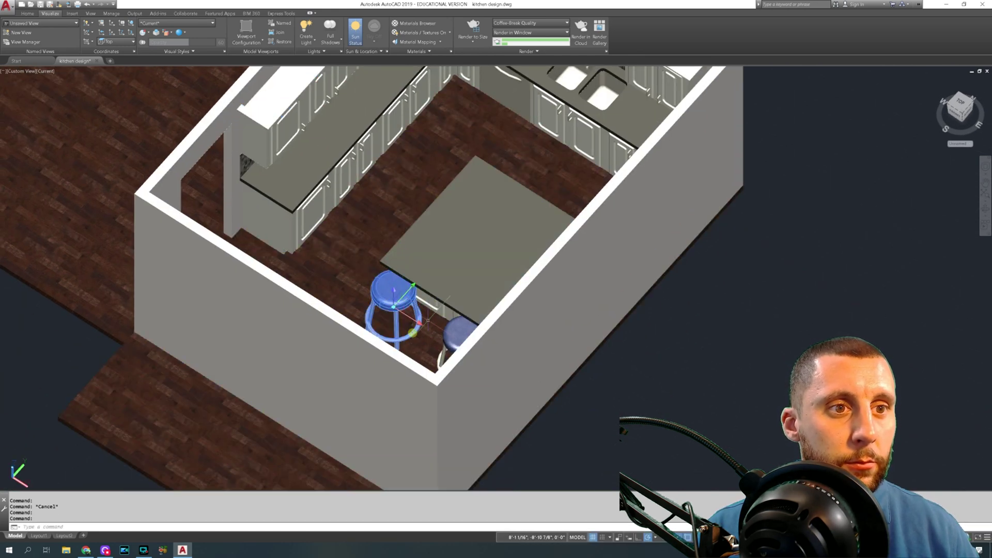
{"action": "scroll", "coordinate": [506, 217], "scroll_direction": "down", "scroll_amount": 4}
{"action": "key", "text": "ctrl+v"}
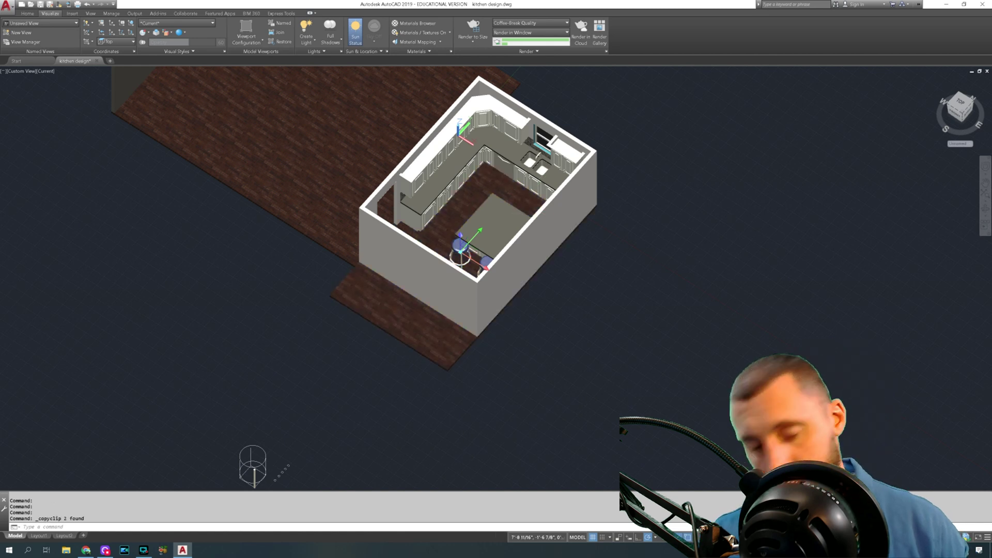
{"action": "scroll", "coordinate": [517, 232], "scroll_direction": "down", "scroll_amount": 3}
{"action": "middle_click_drag", "start_coordinate": [511, 460], "coordinate": [480, 284]}
{"action": "left_click", "coordinate": [461, 306]}
Frame the pasted stool and set the visual style to 2D Wireframe
{"action": "scroll", "coordinate": [471, 465], "scroll_direction": "up", "scroll_amount": 6}
{"action": "middle_click_drag", "start_coordinate": [239, 87], "coordinate": [83, 69]}
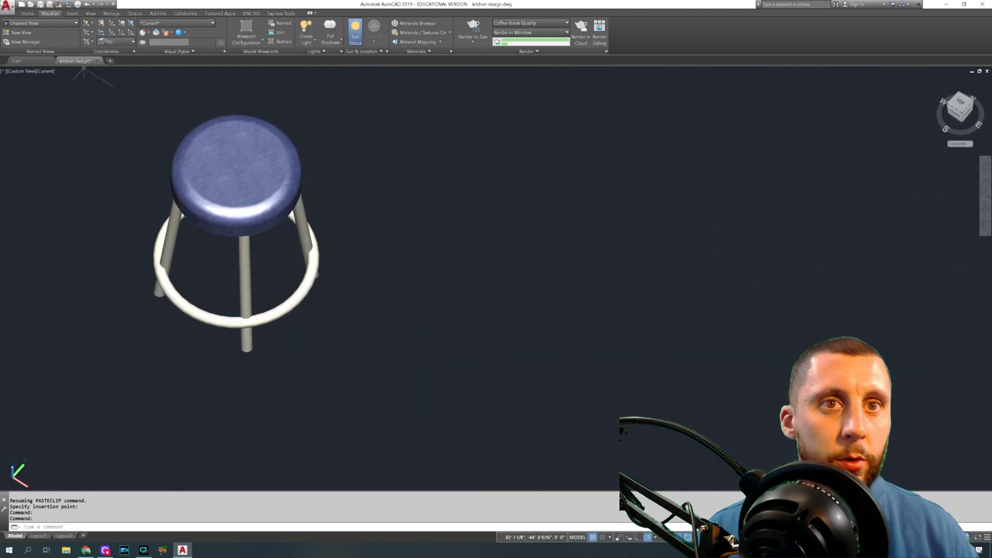
{"action": "left_click", "coordinate": [41, 72]}
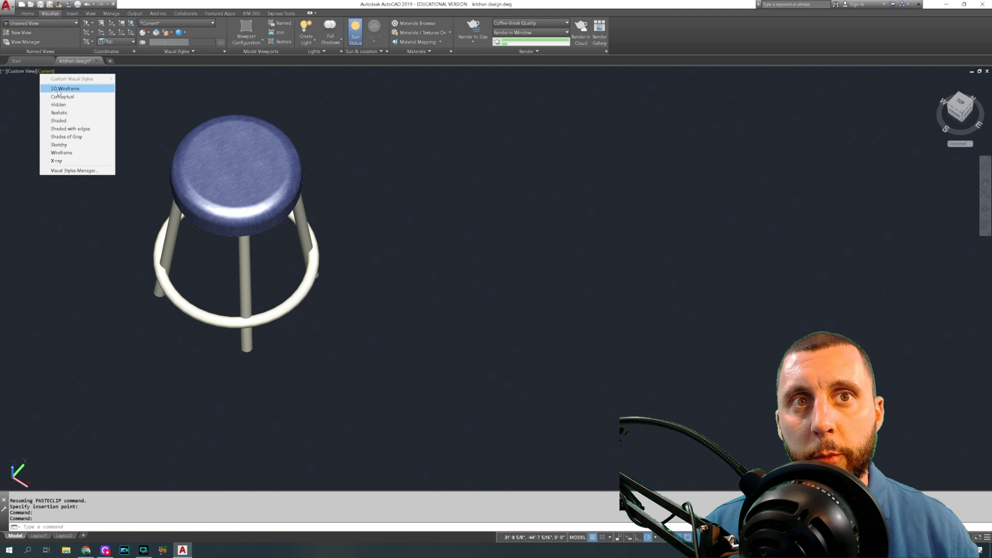
{"action": "left_click", "coordinate": [59, 89]}
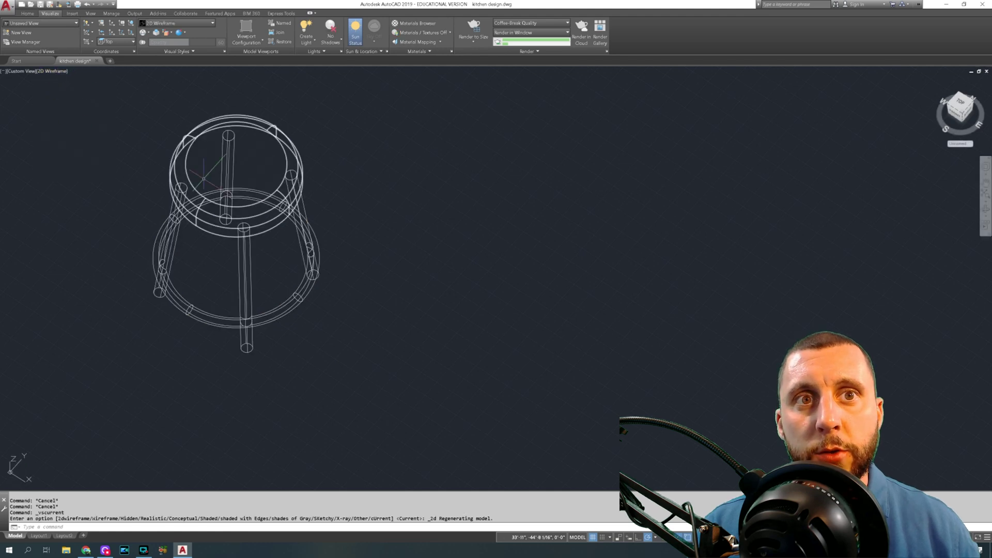
{"action": "left_click", "coordinate": [31, 13]}
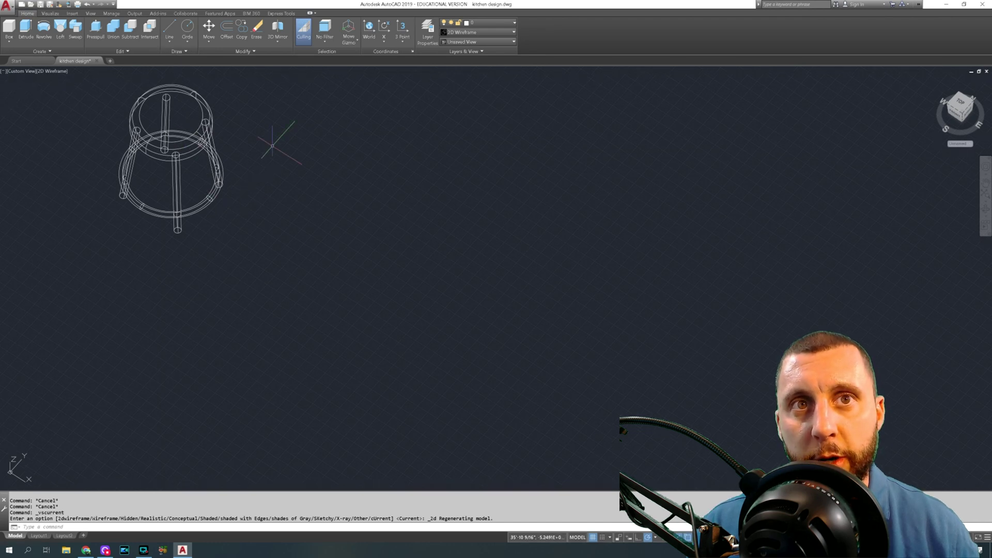
{"action": "left_click", "coordinate": [188, 42]}
{"action": "left_click", "coordinate": [199, 77]}
{"action": "left_click", "coordinate": [305, 212]}
{"action": "key", "text": "F8"}
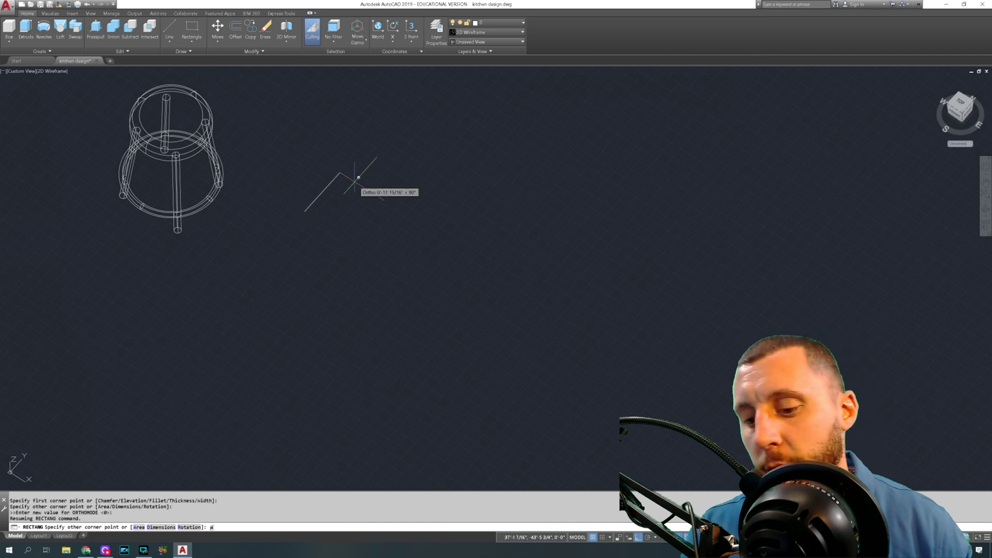
{"action": "type", "text": "@14"}
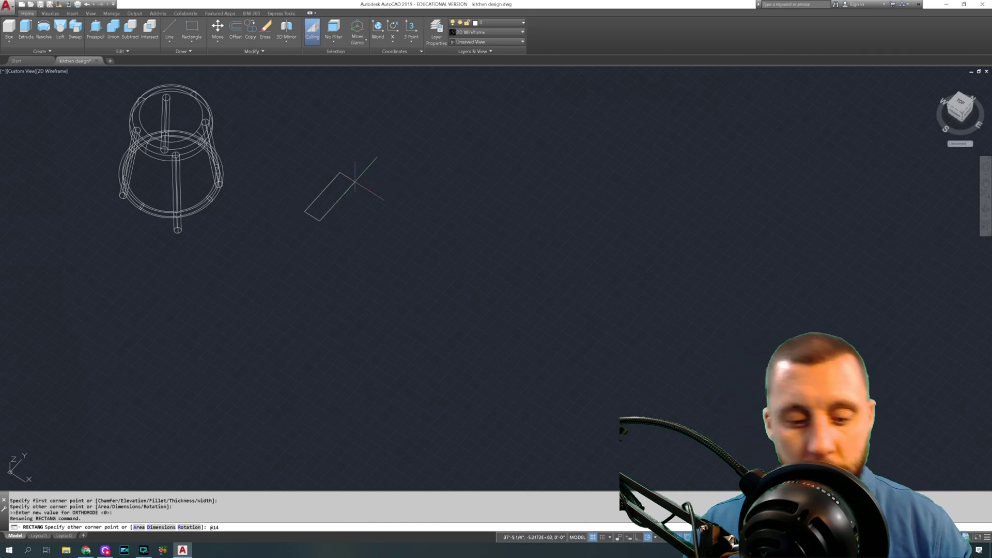
{"action": "type", "text": ",1"}
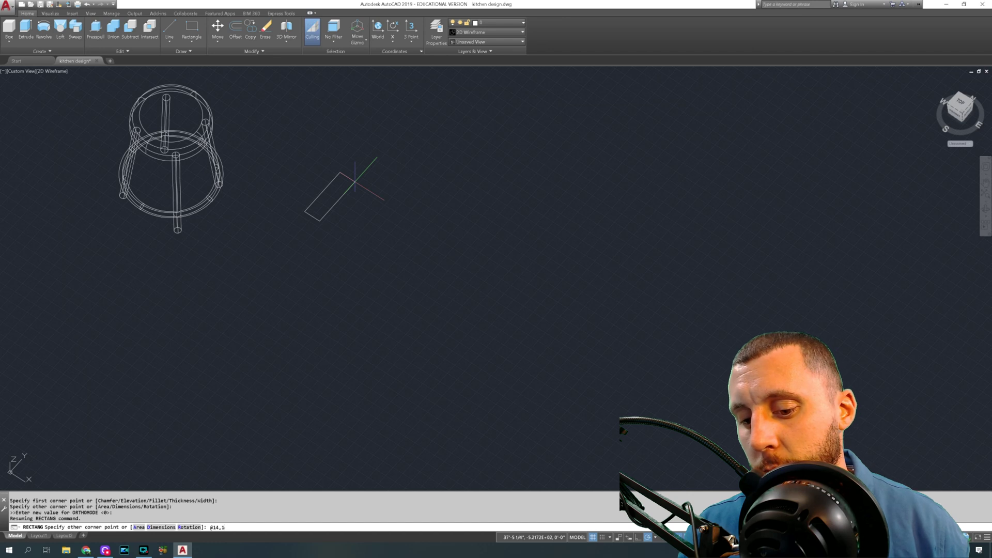
{"action": "type", "text": "4"}
{"action": "key", "text": "Return"}
{"action": "scroll", "coordinate": [370, 212], "scroll_direction": "up", "scroll_amount": 2}
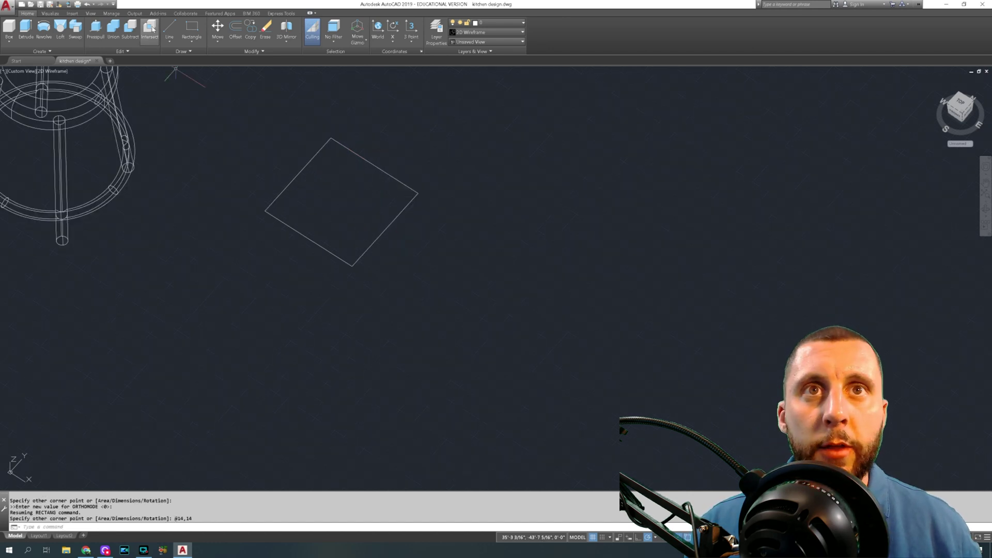
Draw a diagonal line across the square from its southwest corner to its northeast corner
{"action": "left_click", "coordinate": [169, 29]}
{"action": "left_click", "coordinate": [265, 211]}
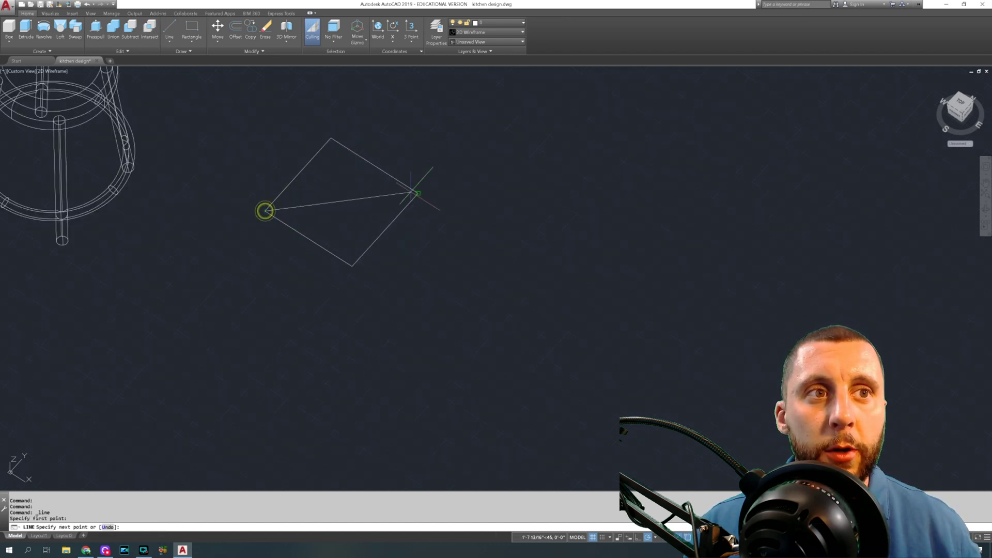
{"action": "left_click", "coordinate": [418, 193]}
{"action": "key", "text": "Escape"}
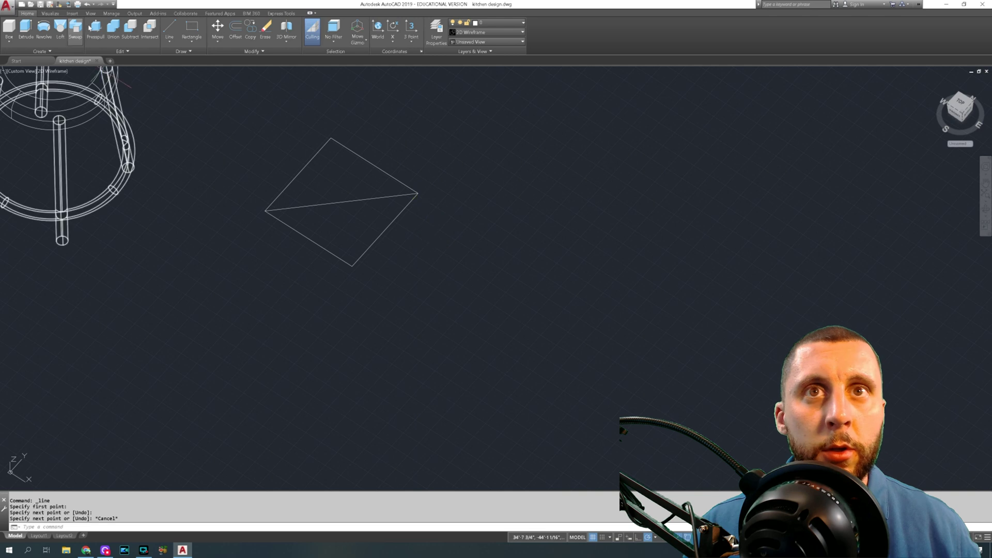
Draw 24-inch vertical lines upward from the square's southwest and northwest corners
{"action": "left_click", "coordinate": [170, 28]}
{"action": "left_click", "coordinate": [265, 211]}
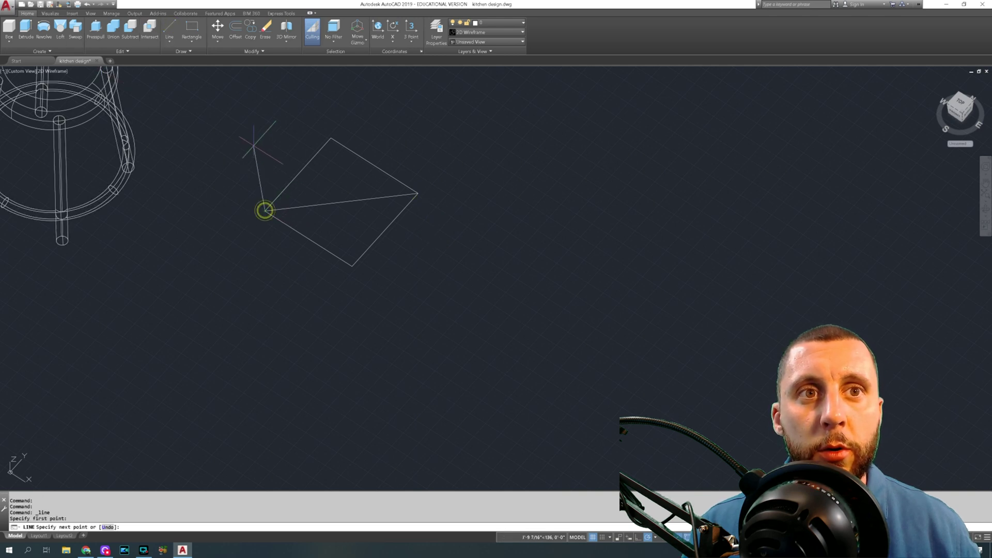
{"action": "type", "text": "24"}
{"action": "key", "text": "Return"}
{"action": "key", "text": "Return"}
{"action": "key", "text": "Return"}
{"action": "left_click", "coordinate": [331, 137]}
{"action": "type", "text": "24"}
{"action": "key", "text": "Return"}
{"action": "key", "text": "Return"}
Draw 24-inch vertical lines upward from the square's northeast and southeast corners
{"action": "key", "text": "Return"}
{"action": "left_click", "coordinate": [418, 193]}
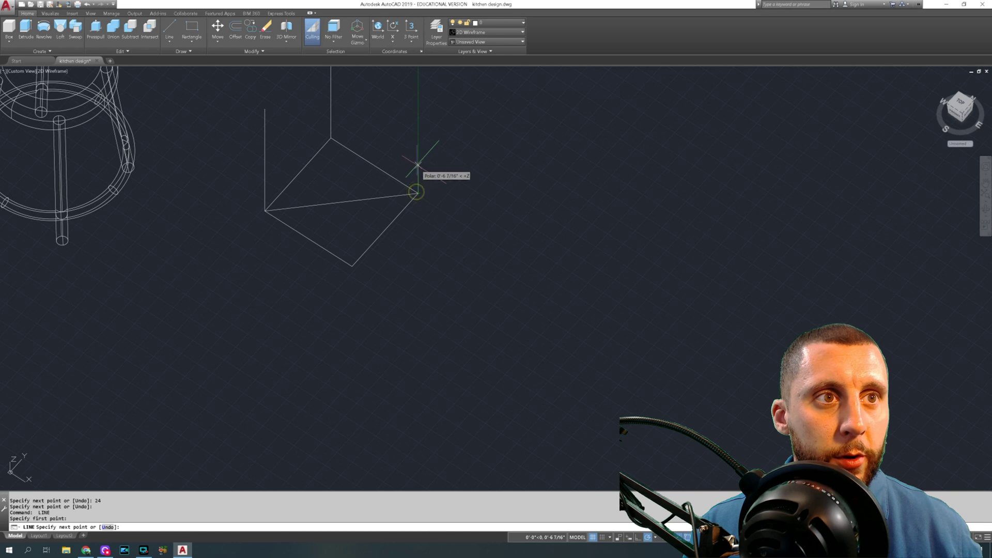
{"action": "type", "text": "24"}
{"action": "key", "text": "Return"}
{"action": "key", "text": "Return"}
{"action": "key", "text": "Return"}
{"action": "left_click", "coordinate": [352, 266]}
{"action": "type", "text": "24"}
{"action": "key", "text": "Return"}
{"action": "middle_click_drag", "start_coordinate": [362, 238], "coordinate": [354, 277]}
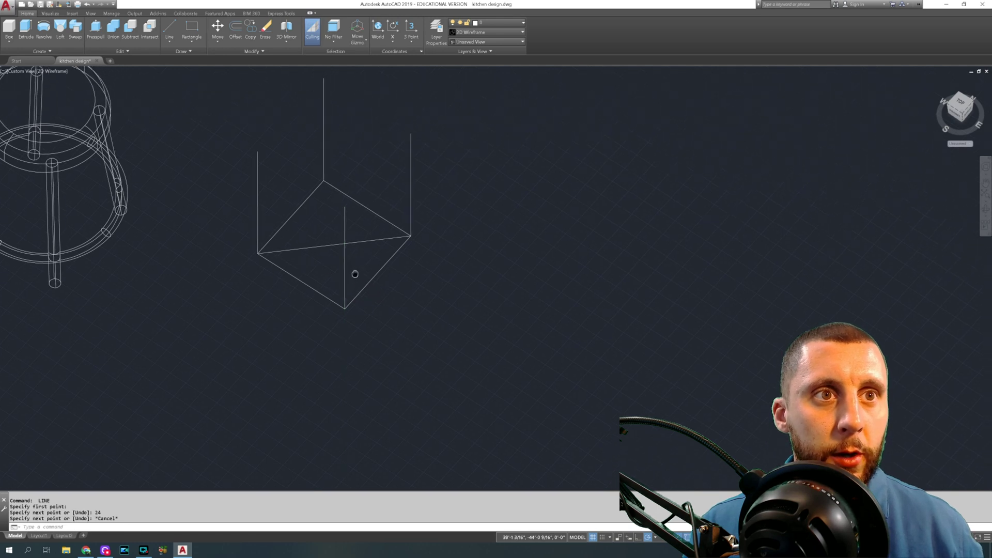
{"action": "key", "text": "Escape"}
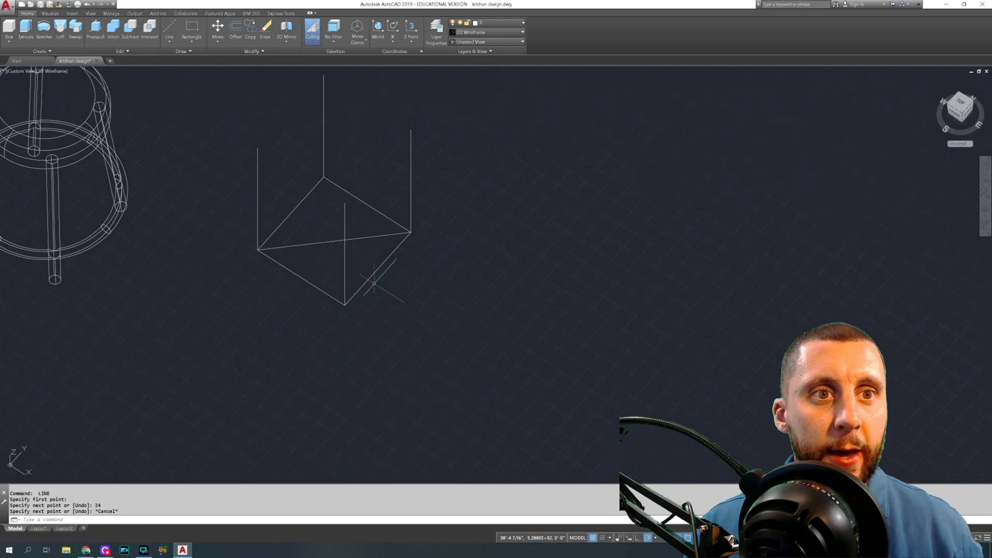
Draw a circle centred on the diagonal's midpoint and passing through the square's southwest corner
{"action": "left_click", "coordinate": [191, 41]}
{"action": "left_click", "coordinate": [206, 86]}
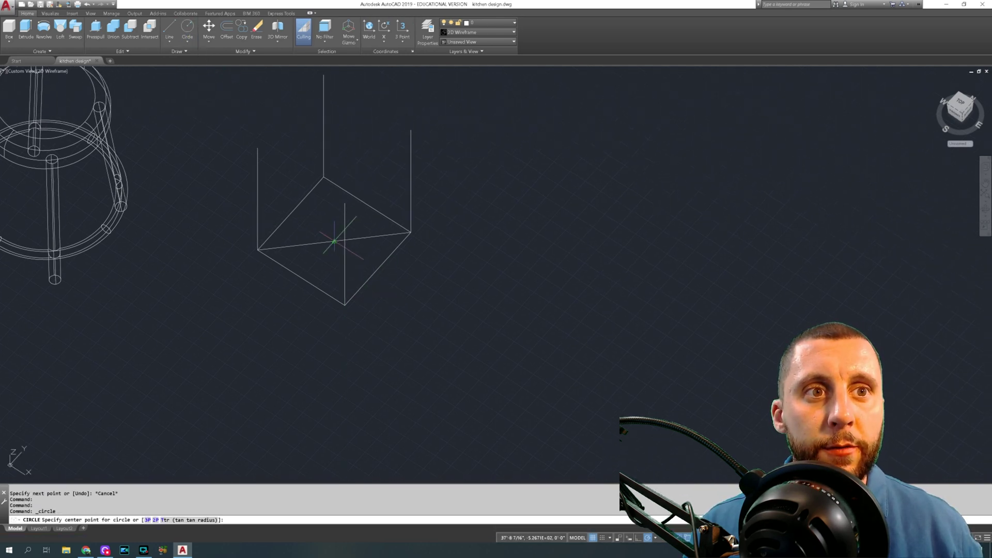
{"action": "left_click", "coordinate": [334, 240]}
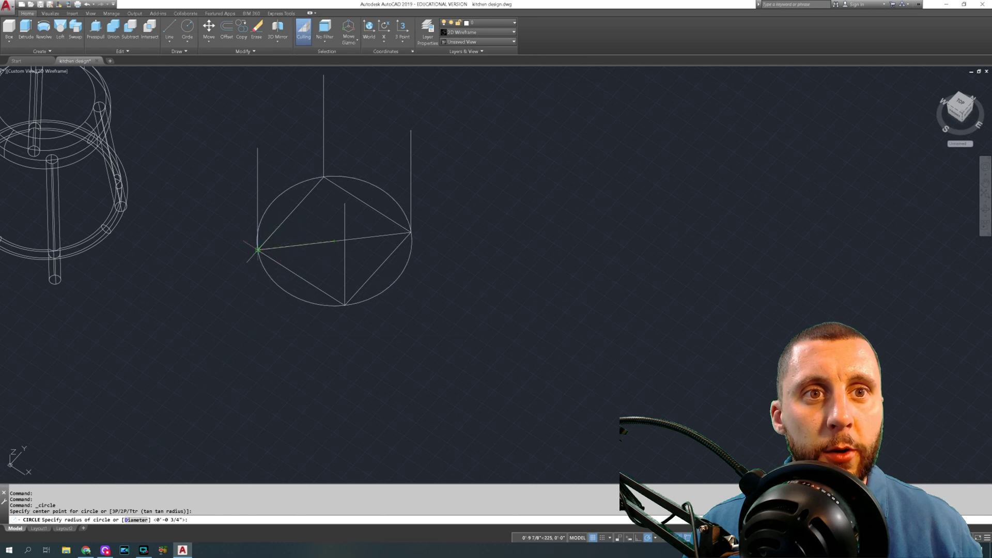
{"action": "left_click", "coordinate": [258, 250]}
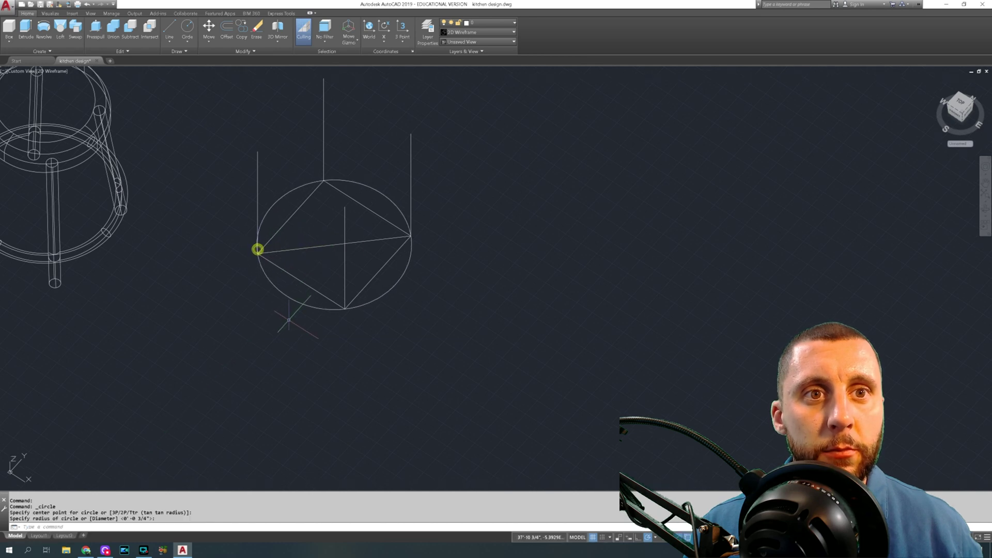
Copy the circle onto itself, using its centre as both base point and destination
{"action": "left_click", "coordinate": [278, 288]}
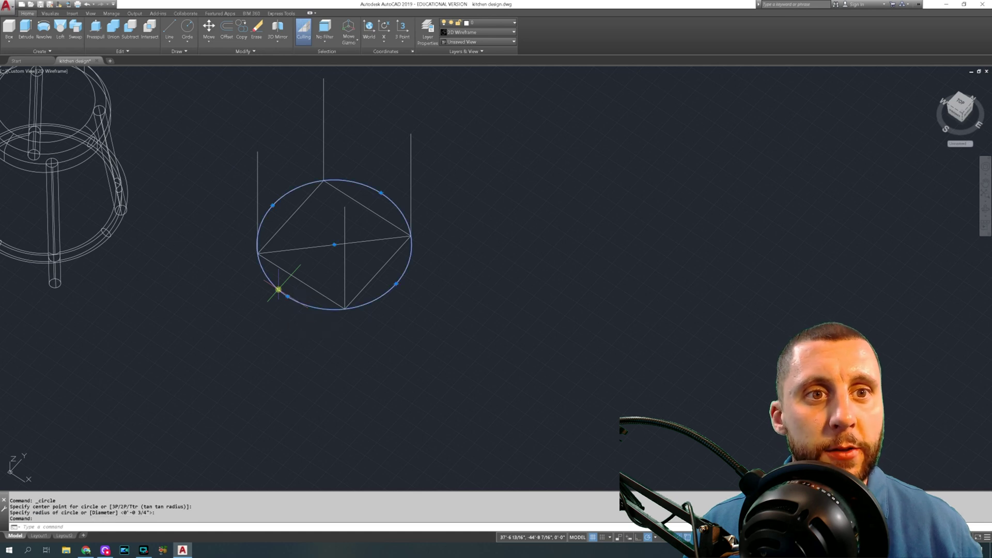
{"action": "type", "text": "co"}
{"action": "key", "text": "Return"}
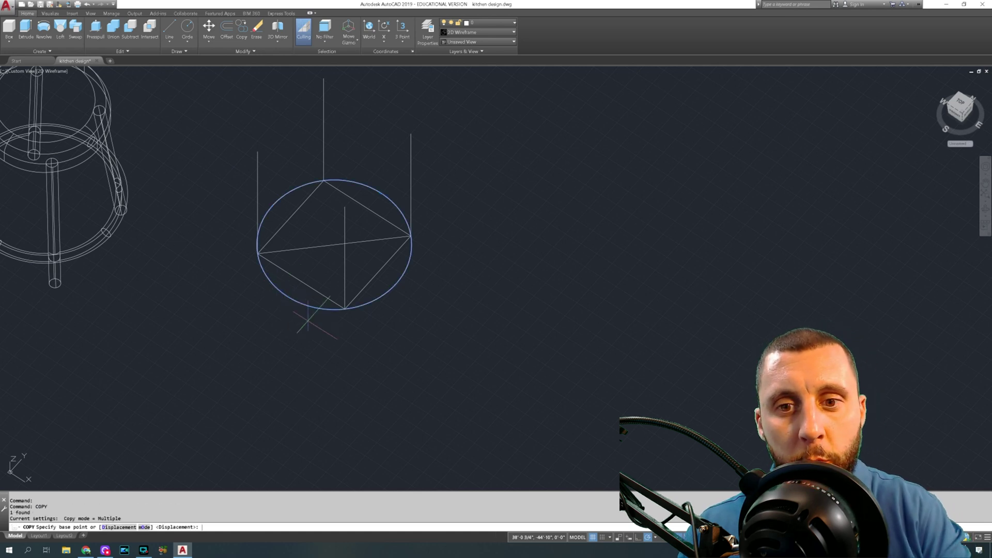
{"action": "left_click", "coordinate": [335, 246]}
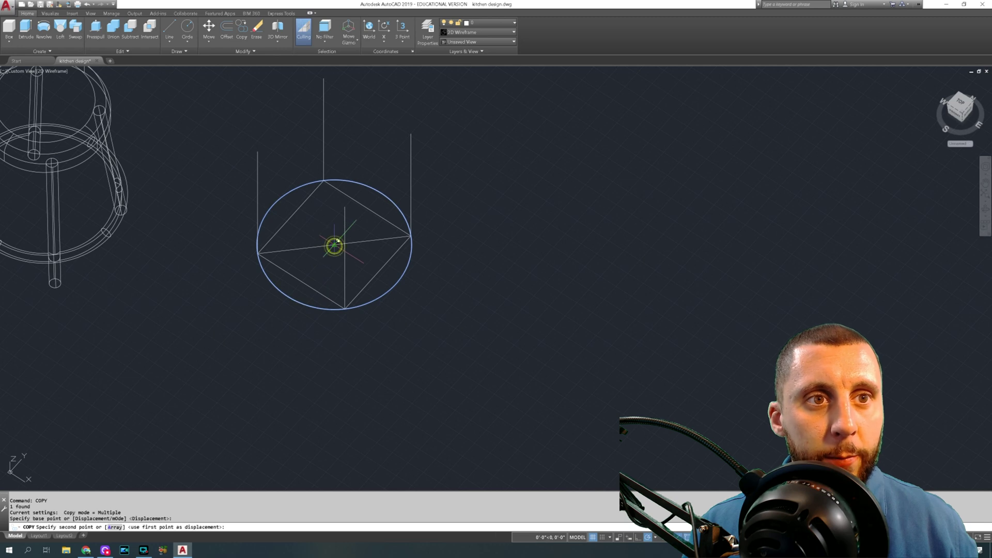
{"action": "left_click", "coordinate": [338, 241]}
{"action": "key", "text": "Escape"}
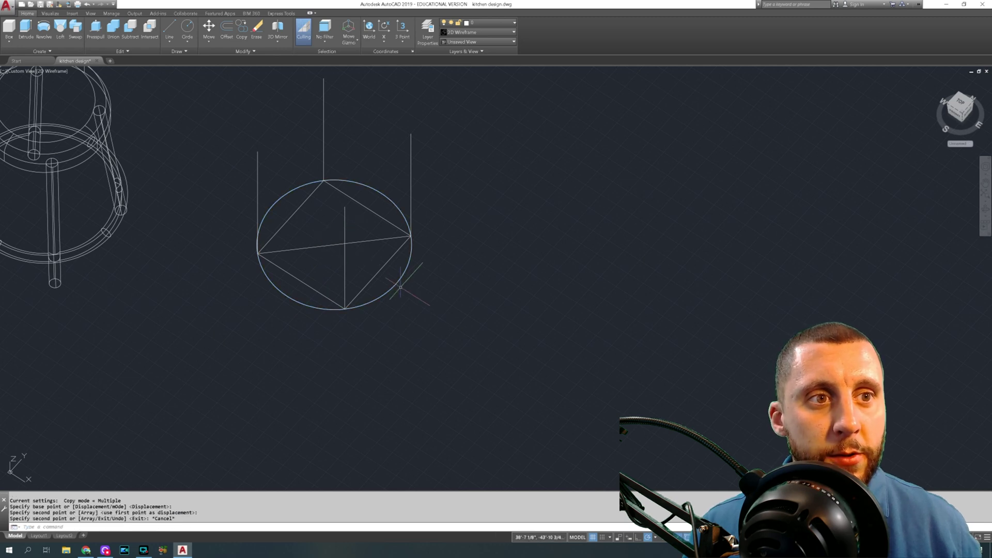
Draw a line from the circle's centre along the X axis to the circle's east edge
{"action": "left_click", "coordinate": [169, 28]}
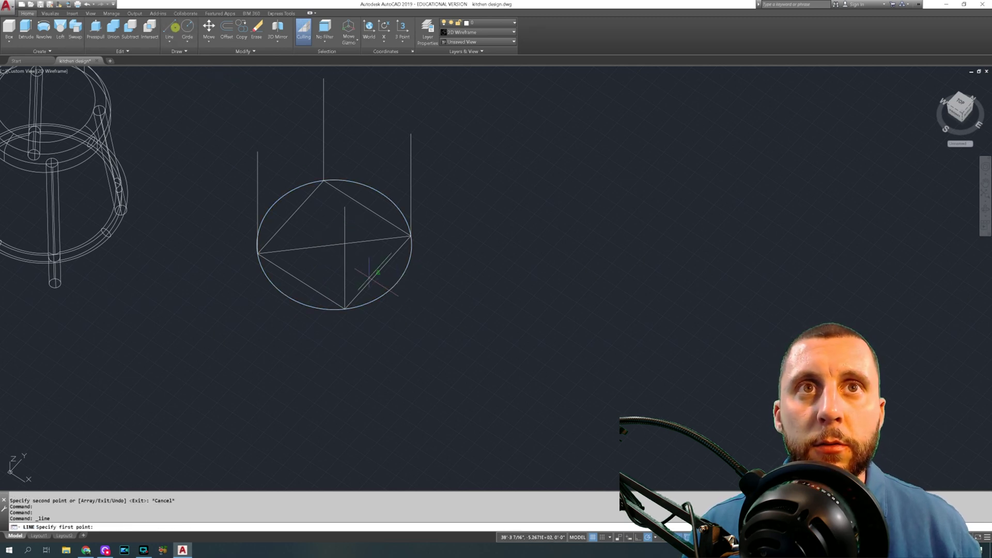
{"action": "middle_click_drag", "start_coordinate": [372, 286], "coordinate": [339, 274], "text": "shift"}
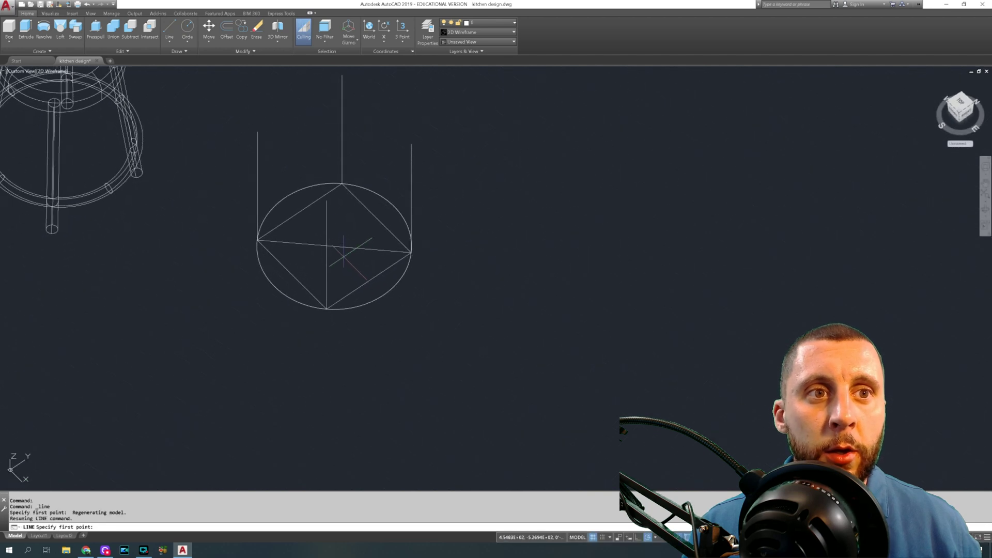
{"action": "left_click", "coordinate": [334, 247]}
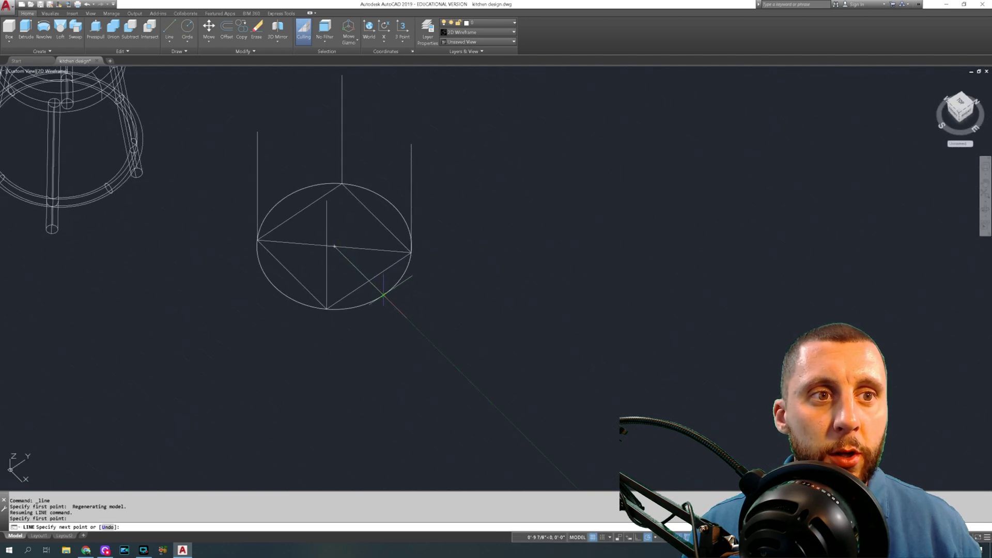
{"action": "left_click", "coordinate": [416, 315]}
{"action": "key", "text": "Return"}
Trim one of the overlapping circles between the diagonal's northeast end and the new centre line
{"action": "type", "text": "tr"}
{"action": "key", "text": "Return"}
{"action": "key", "text": "Return"}
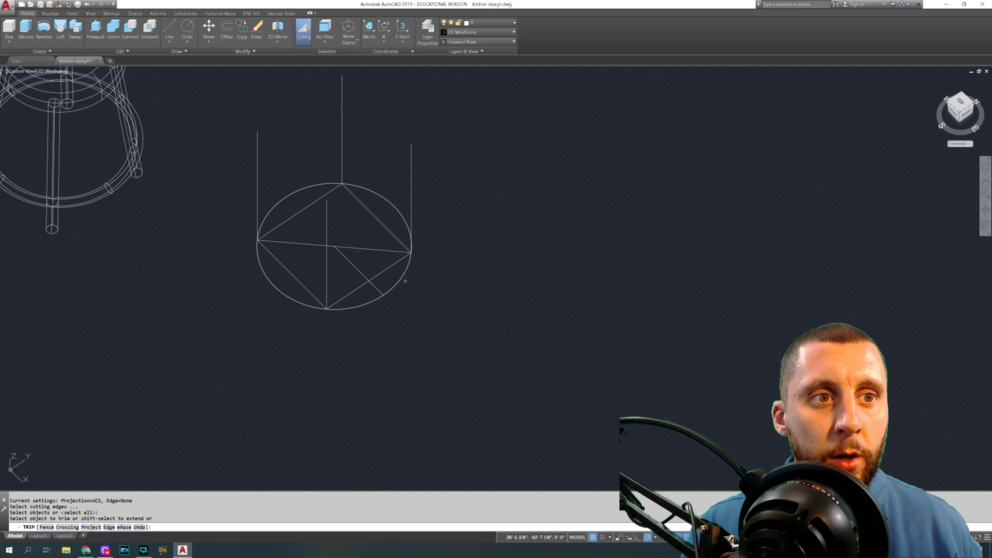
{"action": "left_click", "coordinate": [402, 277]}
{"action": "key", "text": "Escape"}
Try moving the trimmed circle east of the layout, and undo the move
{"action": "left_click", "coordinate": [373, 300]}
{"action": "type", "text": "m"}
{"action": "key", "text": "Return"}
{"action": "left_click", "coordinate": [433, 288]}
{"action": "left_click", "coordinate": [590, 281]}
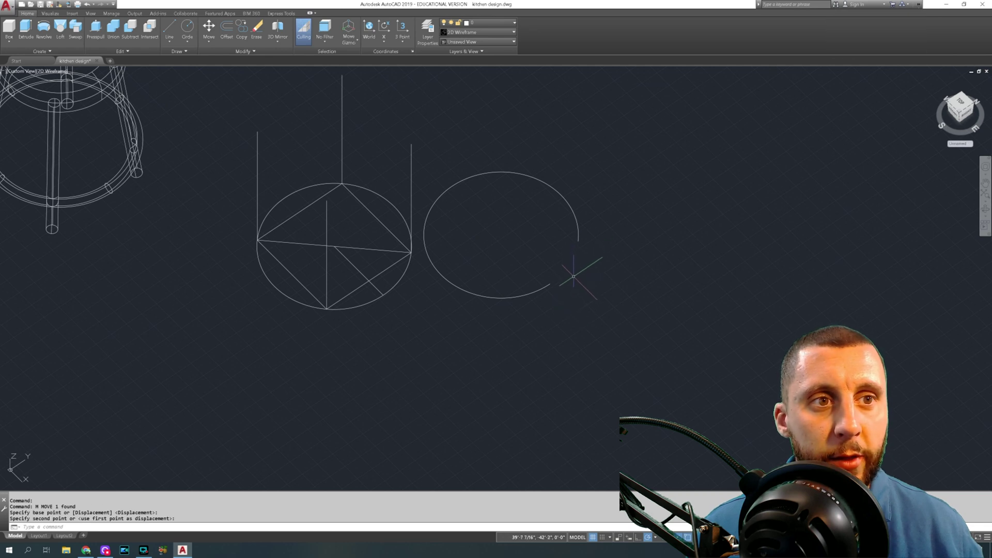
{"action": "key", "text": "ctrl+z"}
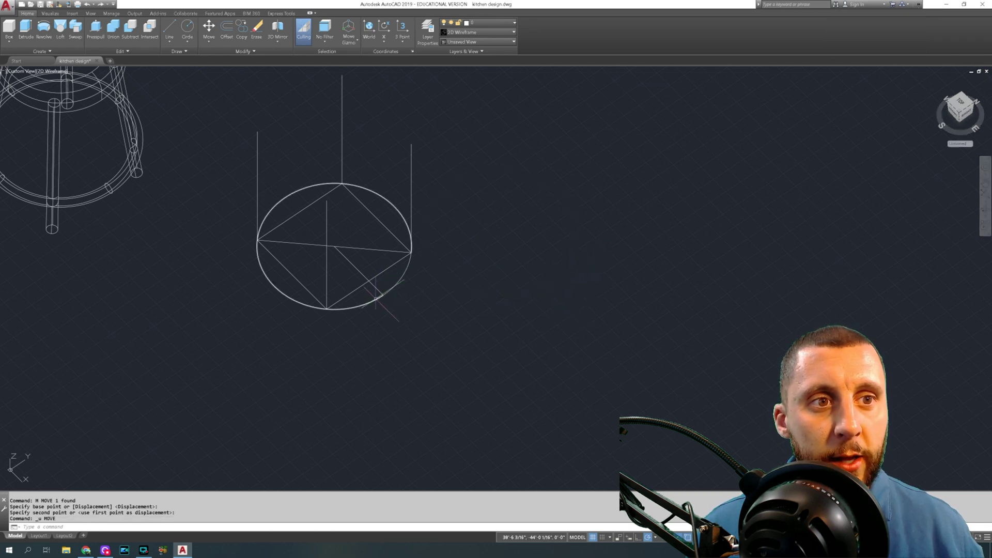
Move the untrimmed circle, the diagonal and the centre line 3' along the Y axis
{"action": "left_click", "coordinate": [394, 287]}
{"action": "left_click", "coordinate": [377, 290]}
{"action": "left_click", "coordinate": [381, 250]}
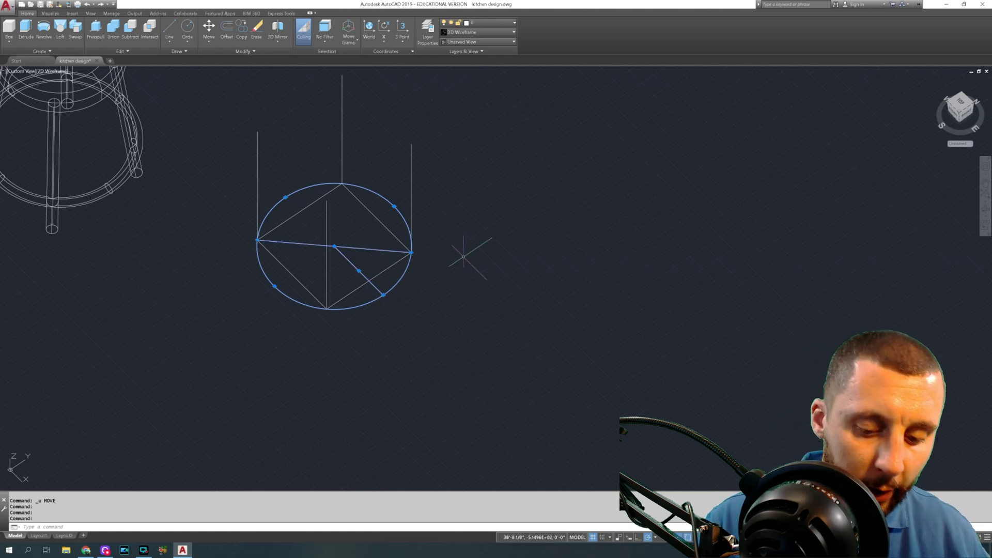
{"action": "type", "text": "m"}
{"action": "key", "text": "Return"}
{"action": "left_click", "coordinate": [431, 239]}
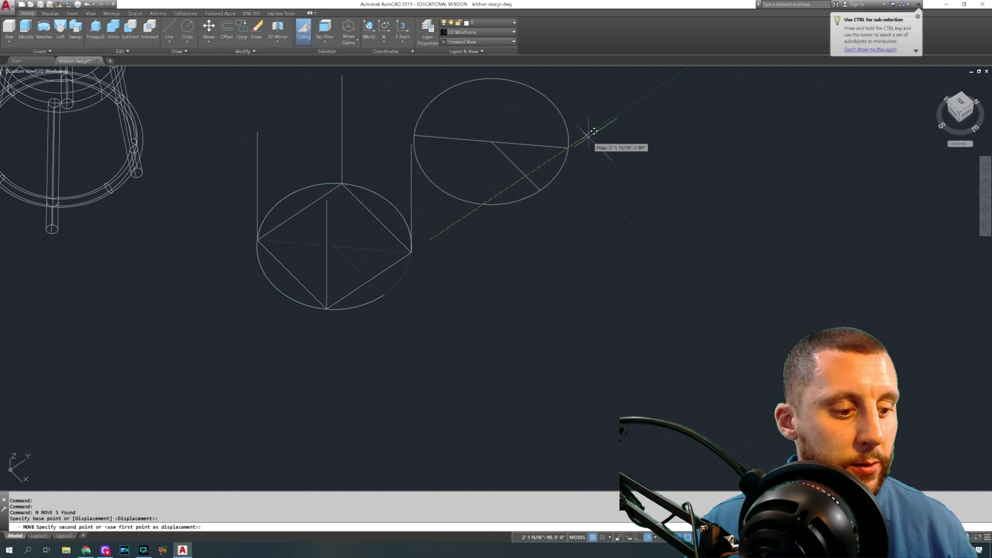
{"action": "type", "text": "3'"}
{"action": "key", "text": "Return"}
Trim the moved circle so that only the short arc between the diagonal and the centre line is kept
{"action": "mouse_move", "coordinate": [614, 157]}
{"action": "middle_mouse_down"}
{"action": "mouse_move", "coordinate": [592, 179]}
{"action": "mouse_move", "coordinate": [583, 219]}
{"action": "middle_mouse_up"}
{"action": "type", "text": "tr"}
{"action": "key", "text": "Return"}
{"action": "key", "text": "Return"}
{"action": "left_click", "coordinate": [569, 124]}
{"action": "left_click", "coordinate": [550, 89]}
{"action": "left_click", "coordinate": [494, 186]}
{"action": "left_click", "coordinate": [458, 237]}
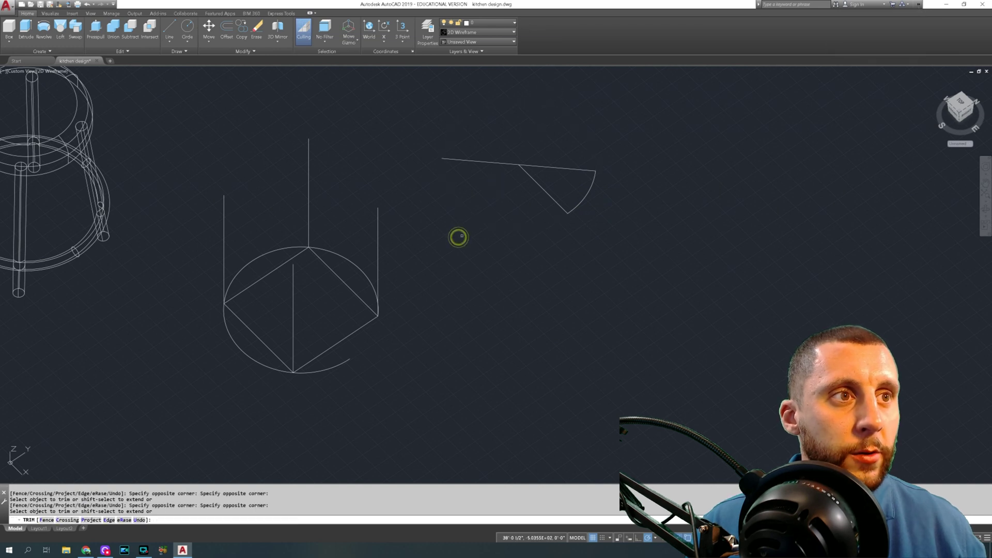
{"action": "key", "text": "Escape"}
Move the short arc back so its end meets the open end of the trimmed circle around the square
{"action": "left_click", "coordinate": [538, 146]}
{"action": "left_click", "coordinate": [496, 177]}
{"action": "key", "text": "Escape"}
{"action": "type", "text": "m"}
{"action": "key", "text": "Return"}
{"action": "left_click", "coordinate": [585, 200]}
{"action": "key", "text": "Return"}
{"action": "left_click", "coordinate": [567, 217]}
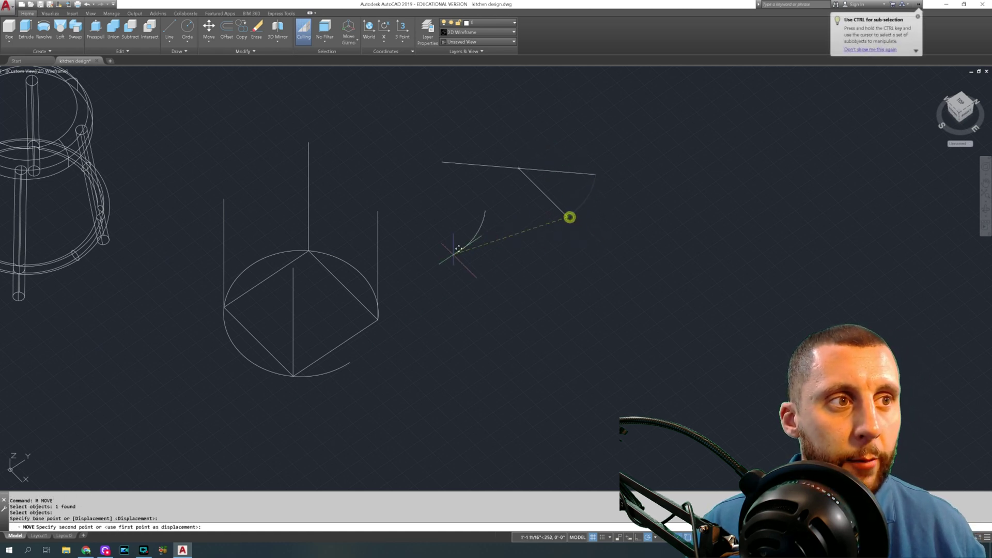
{"action": "left_click", "coordinate": [351, 362]}
Erase the leftover diagonal and centre line, and select each of the two arcs around the square to check them
{"action": "left_click", "coordinate": [560, 142]}
{"action": "left_click", "coordinate": [498, 190]}
{"action": "key", "text": "Delete"}
{"action": "middle_click_drag", "start_coordinate": [505, 212], "coordinate": [525, 162]}
{"action": "middle_click_drag", "start_coordinate": [394, 281], "coordinate": [394, 278]}
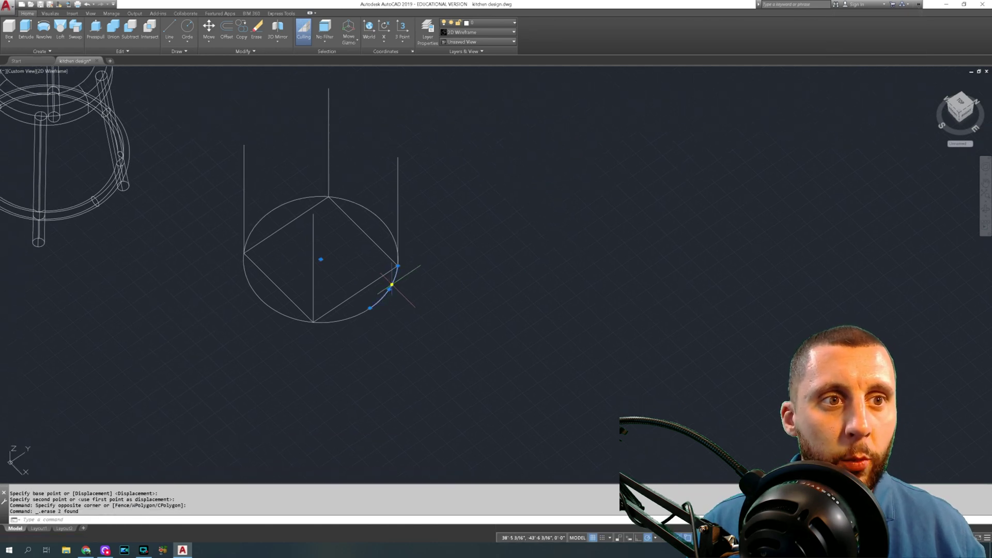
{"action": "key", "text": "Escape"}
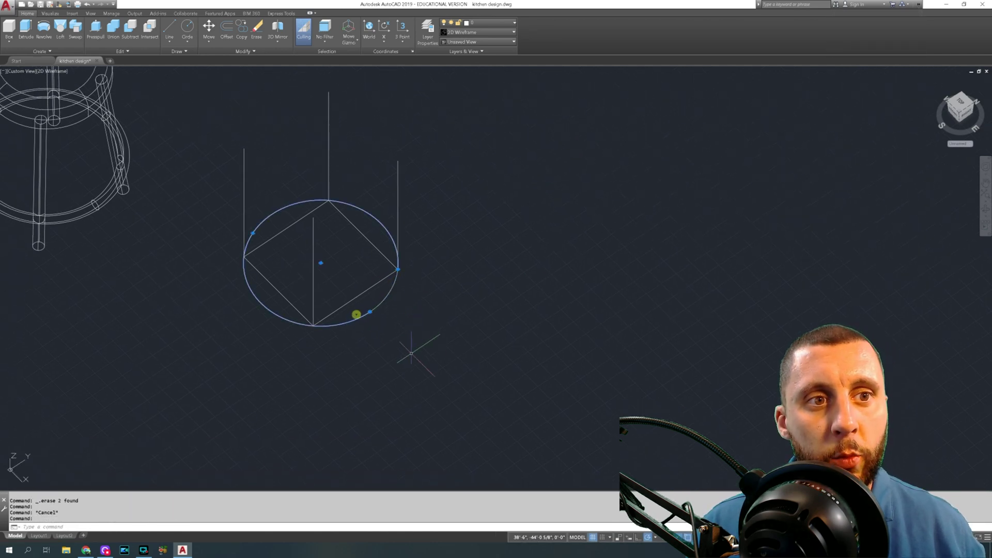
{"action": "key", "text": "Escape"}
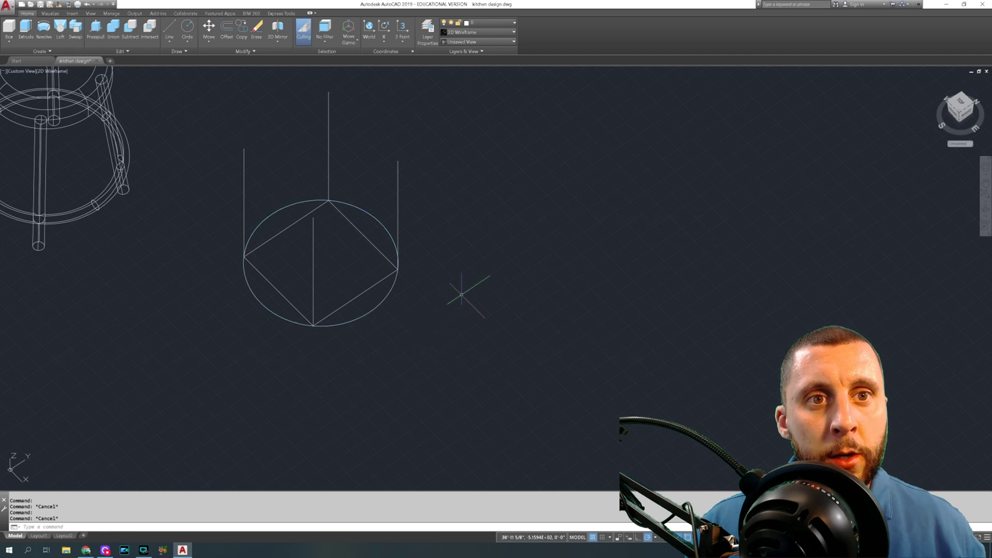
Draw a line between the top ends of the southwest and northeast vertical lines
{"action": "left_click", "coordinate": [169, 41]}
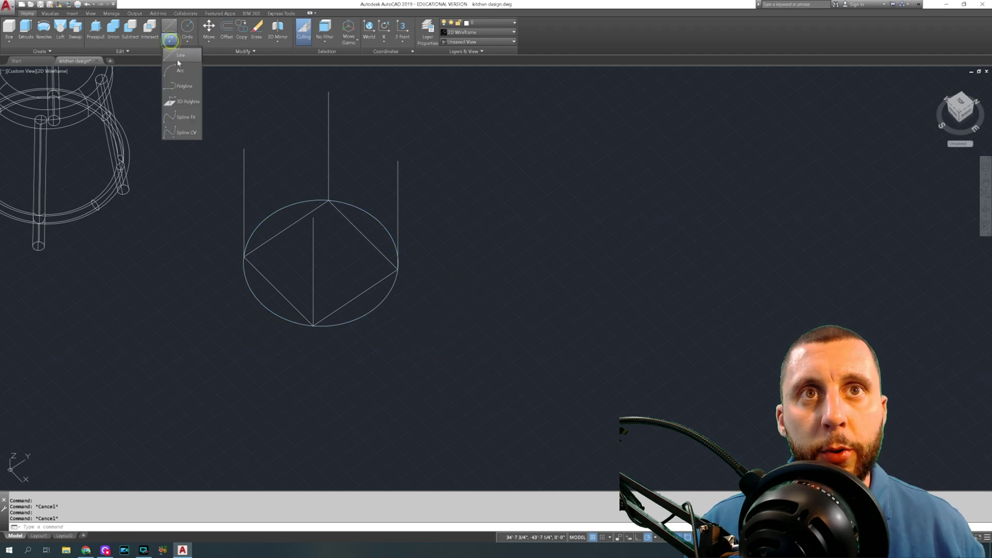
{"action": "left_click", "coordinate": [177, 52]}
{"action": "left_click", "coordinate": [244, 148]}
{"action": "left_click", "coordinate": [397, 161]}
{"action": "key", "text": "Escape"}
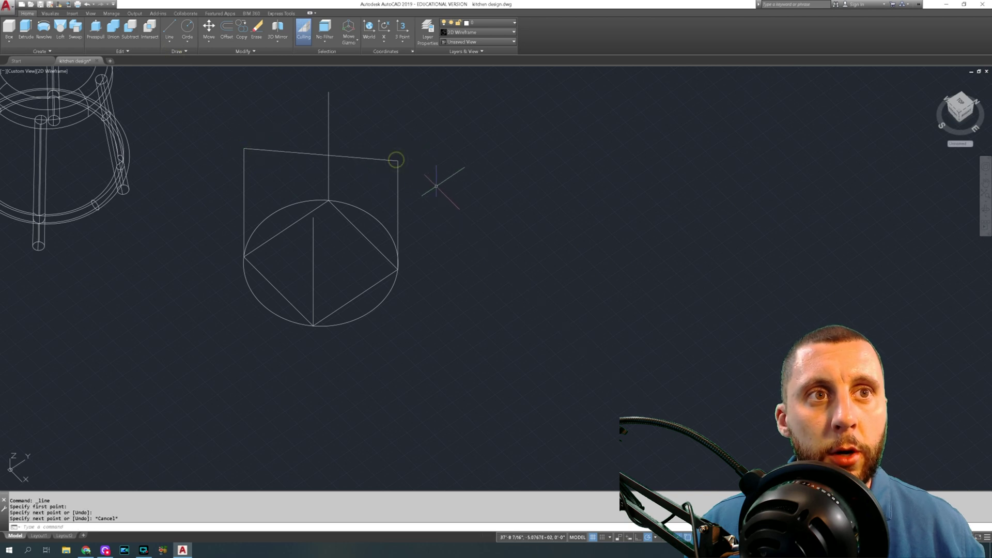
{"action": "left_click", "coordinate": [171, 42]}
{"action": "left_click", "coordinate": [176, 52]}
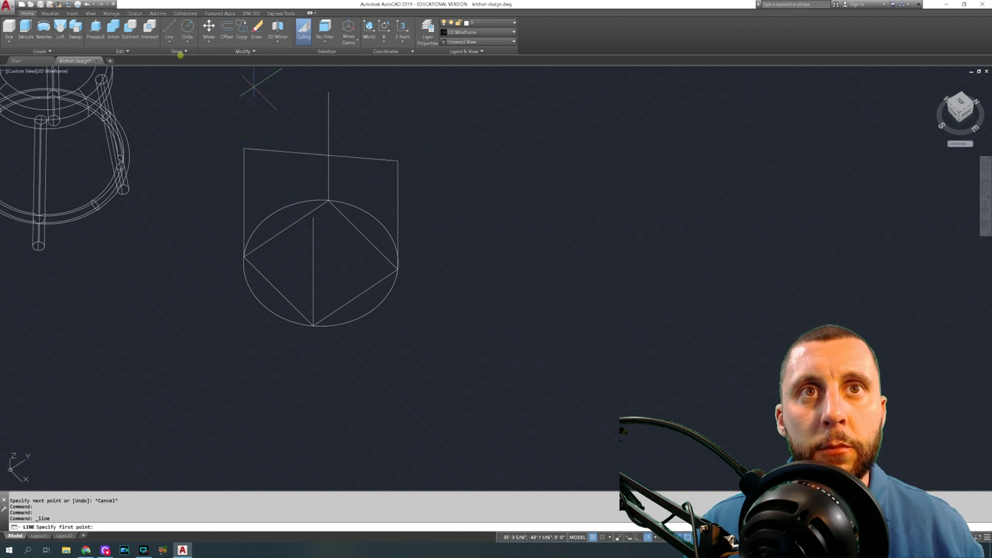
{"action": "key", "text": "Escape"}
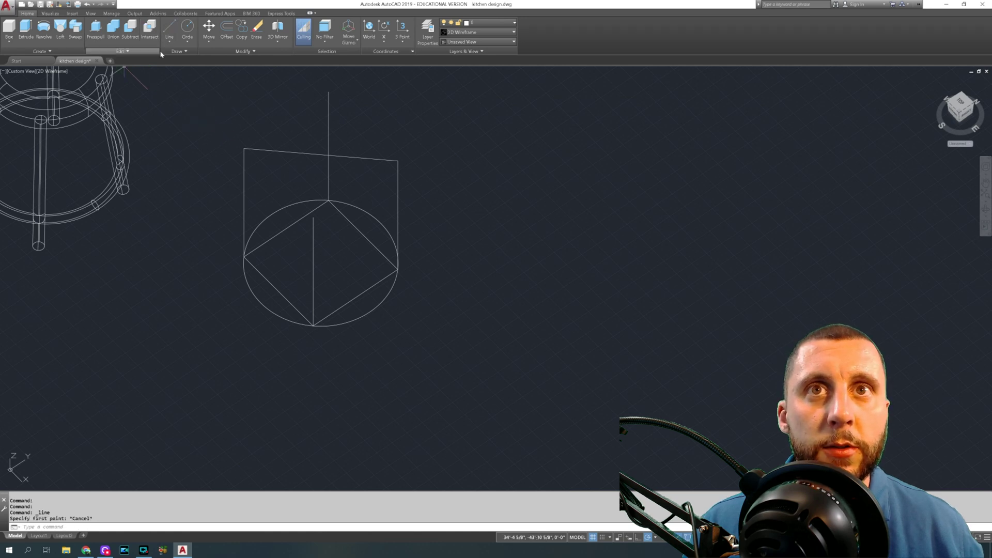
Erase the line joining the tops of the southwest and northeast vertical lines
{"action": "left_click", "coordinate": [279, 122]}
{"action": "left_click", "coordinate": [281, 150]}
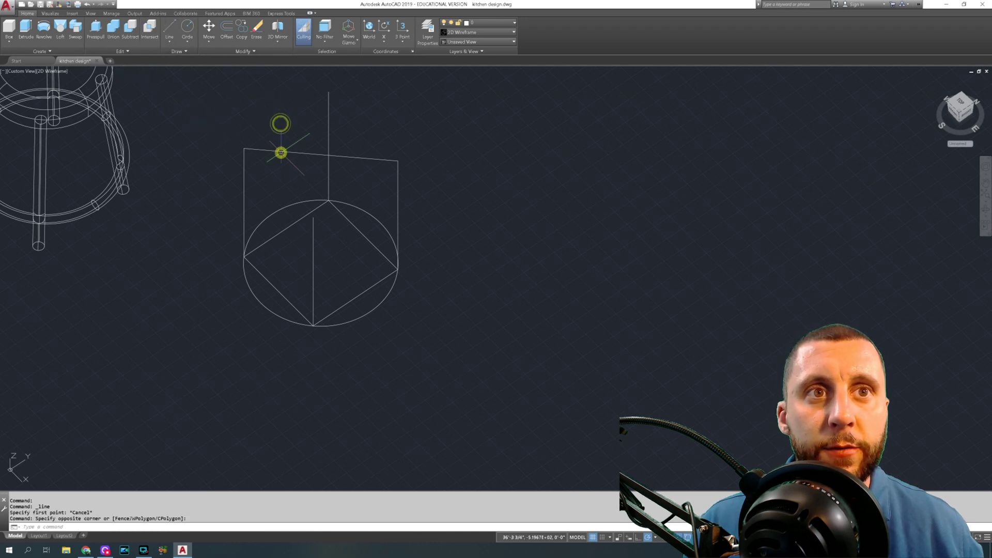
{"action": "left_click", "coordinate": [281, 134]}
{"action": "left_click", "coordinate": [267, 157]}
{"action": "key", "text": "Delete"}
Draw a rectangle from the top of the southwest vertical line to the top of the northeast vertical line
{"action": "left_click", "coordinate": [187, 42]}
{"action": "left_click", "coordinate": [196, 69]}
{"action": "left_click", "coordinate": [244, 148]}
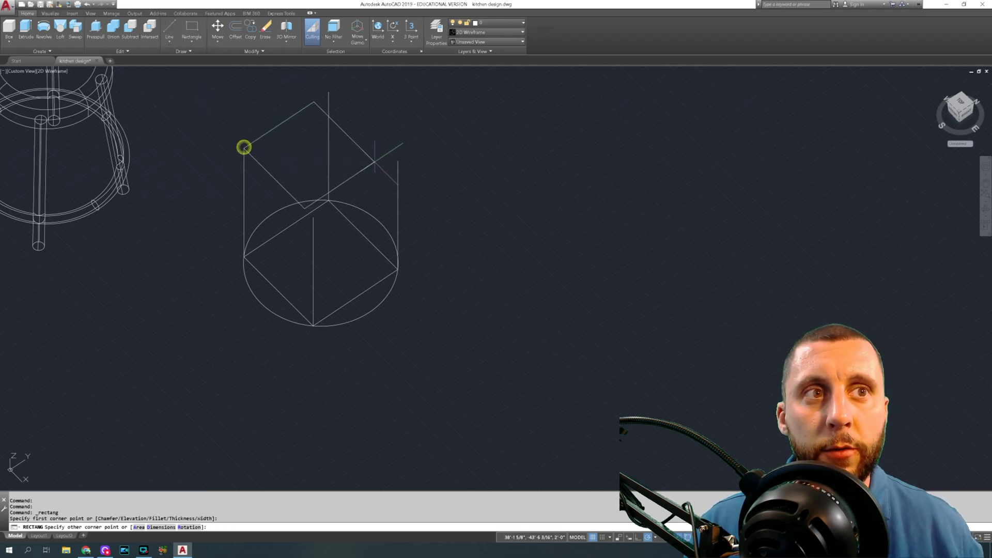
{"action": "left_click", "coordinate": [398, 163]}
{"action": "key", "text": "Escape"}
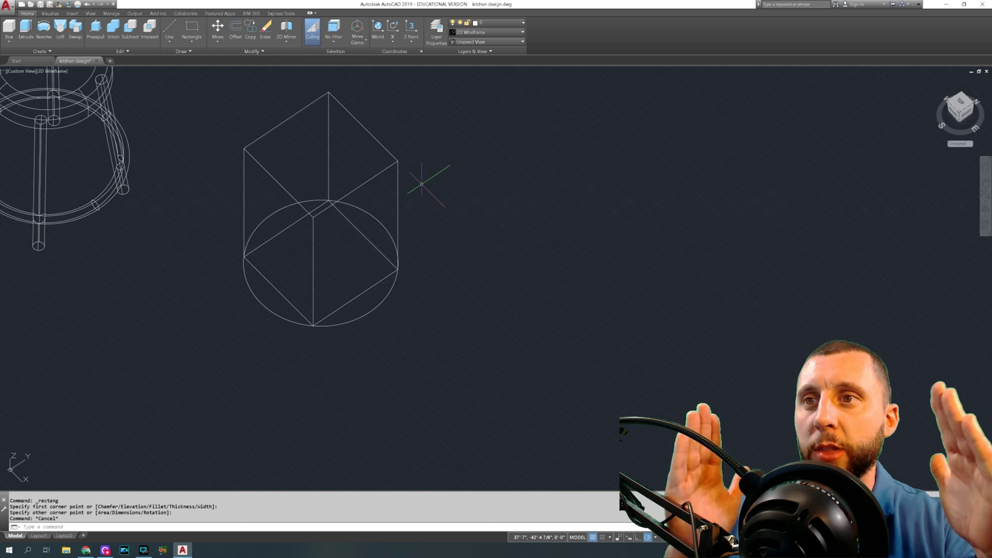
Stretch the north and west edges of the upper square inward by 2 inches each
{"action": "left_click", "coordinate": [373, 135]}
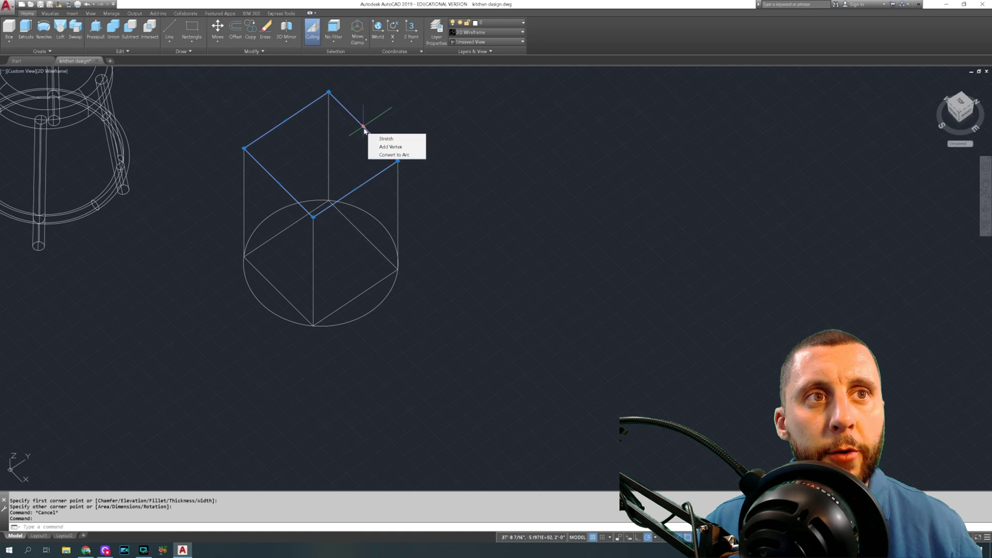
{"action": "left_click", "coordinate": [364, 128]}
{"action": "type", "text": "2"}
{"action": "key", "text": "Return"}
{"action": "left_click", "coordinate": [280, 124]}
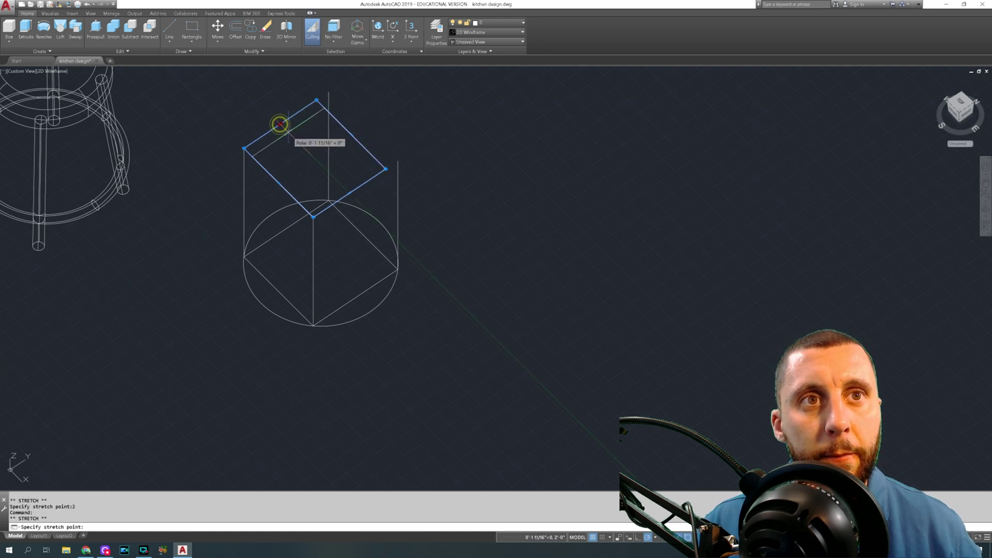
{"action": "type", "text": "2"}
{"action": "key", "text": "Return"}
Stretch the south and east edges of the upper square inward by 2 inches each
{"action": "left_click", "coordinate": [283, 188]}
{"action": "type", "text": "2"}
{"action": "key", "text": "Return"}
{"action": "left_click", "coordinate": [356, 189]}
{"action": "type", "text": "2"}
{"action": "key", "text": "Return"}
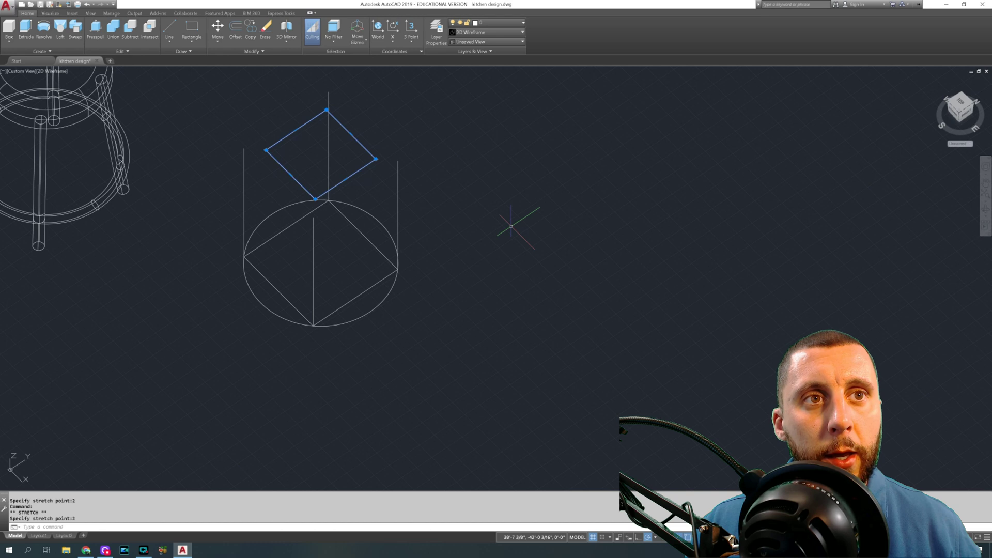
Stretch the top end of the northeast vertical line to the upper square's northeast corner
{"action": "mouse_move", "coordinate": [510, 228]}
{"action": "middle_mouse_down"}
{"action": "mouse_move", "coordinate": [558, 253]}
{"action": "mouse_move", "coordinate": [522, 245]}
{"action": "middle_mouse_up"}
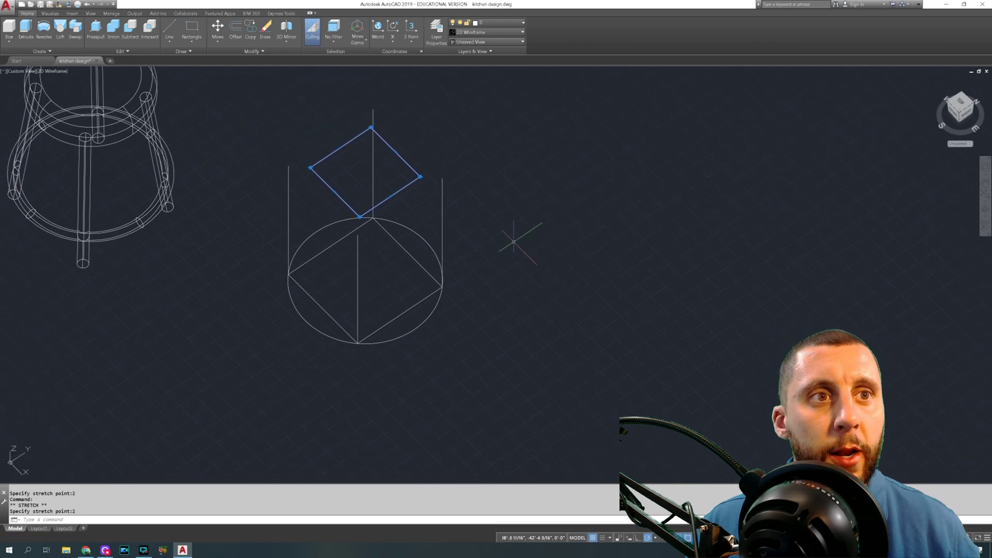
{"action": "key", "text": "Escape"}
{"action": "left_click", "coordinate": [454, 173]}
{"action": "left_click", "coordinate": [443, 175]}
{"action": "left_click", "coordinate": [441, 181]}
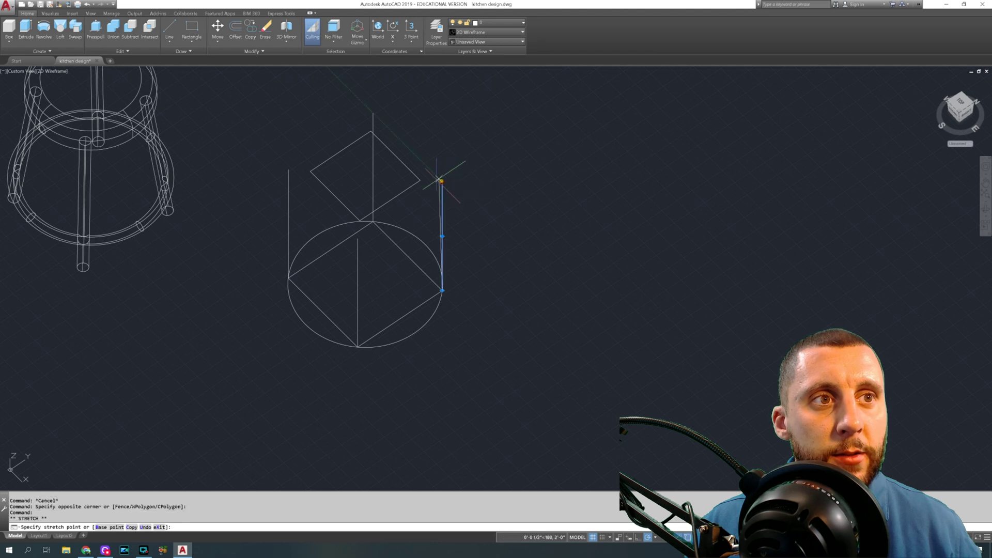
{"action": "left_click", "coordinate": [420, 180]}
{"action": "key", "text": "Escape"}
Stretch the top end of the northwest vertical line to the upper square's northwest corner
{"action": "left_click", "coordinate": [387, 110]}
{"action": "left_click", "coordinate": [361, 116]}
{"action": "left_click", "coordinate": [373, 113]}
{"action": "left_click", "coordinate": [371, 132]}
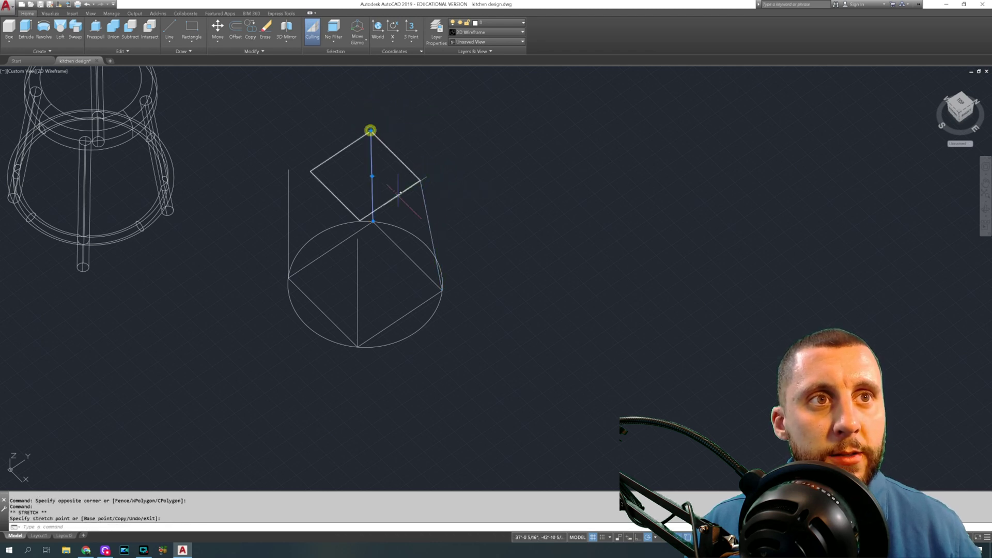
{"action": "type", "text": "rec"}
{"action": "key", "text": "Return"}
{"action": "left_click", "coordinate": [370, 245]}
{"action": "key", "text": "Escape"}
{"action": "key", "text": "Escape"}
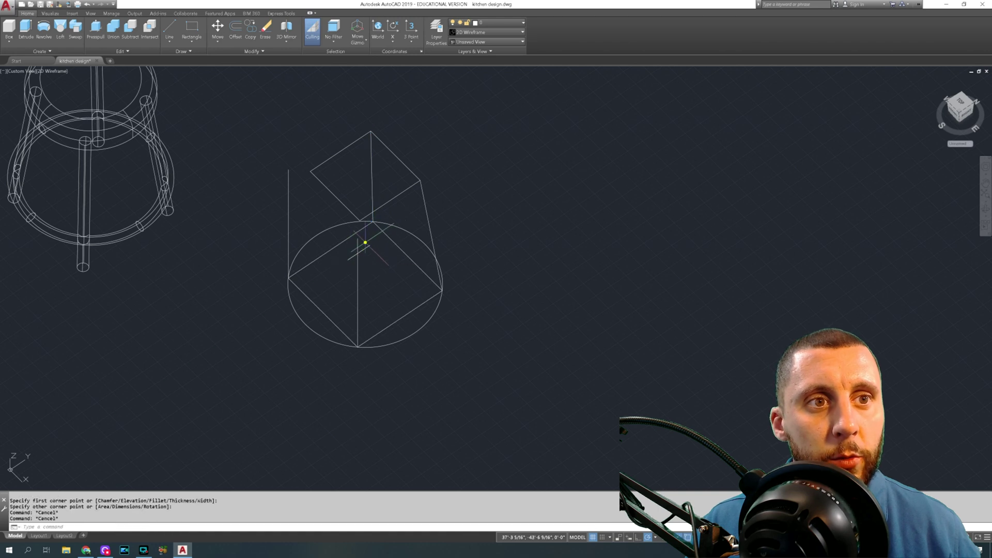
Stretch the top end of the southeast vertical line to the upper square's southeast corner
{"action": "left_click", "coordinate": [362, 249]}
{"action": "left_click", "coordinate": [367, 267]}
{"action": "left_click", "coordinate": [357, 268]}
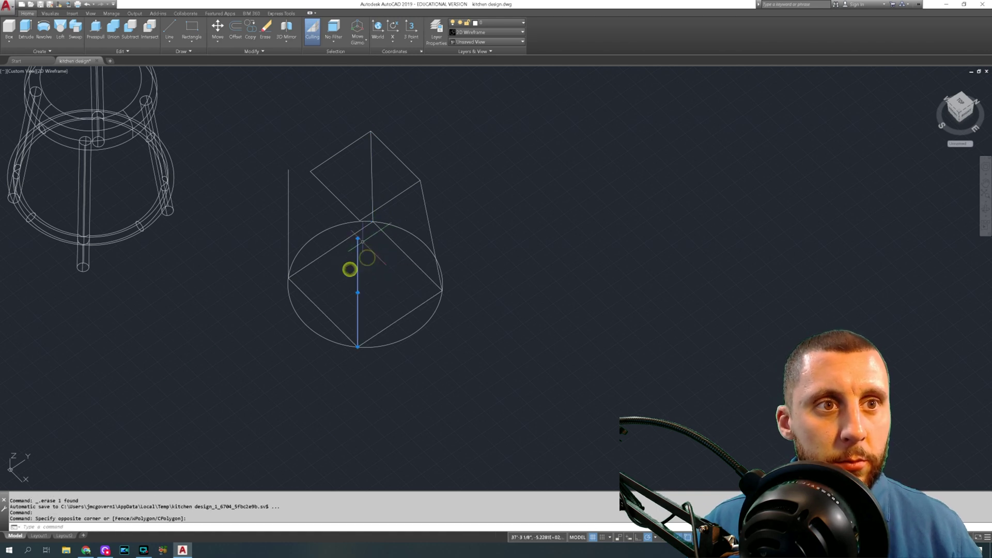
{"action": "left_click", "coordinate": [357, 237]}
{"action": "left_click", "coordinate": [361, 220]}
Stretch the top end of the southwest vertical line to the upper square's southwest corner
{"action": "left_click", "coordinate": [291, 181]}
{"action": "left_click", "coordinate": [287, 181]}
{"action": "left_click", "coordinate": [288, 170]}
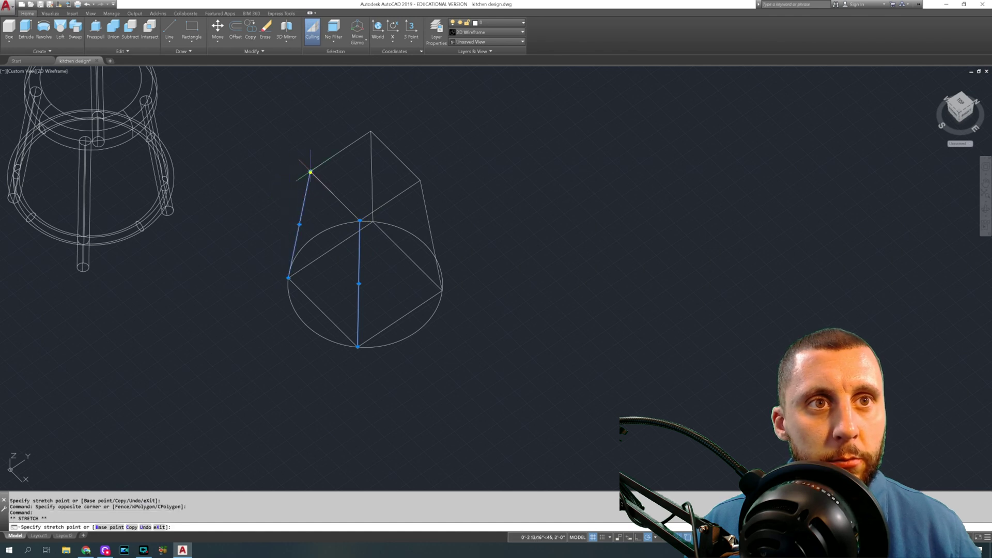
{"action": "key", "text": "Escape"}
{"action": "scroll", "coordinate": [311, 172], "scroll_direction": "down", "scroll_amount": 3}
{"action": "mouse_move", "coordinate": [310, 171]}
{"action": "middle_mouse_down", "text": "shift"}
{"action": "mouse_move", "coordinate": [300, 150]}
{"action": "mouse_move", "coordinate": [253, 141]}
{"action": "mouse_move", "coordinate": [290, 155]}
{"action": "mouse_move", "coordinate": [321, 196]}
{"action": "mouse_move", "coordinate": [325, 268]}
{"action": "middle_mouse_up", "text": "shift"}
{"action": "scroll", "coordinate": [342, 226], "scroll_direction": "up", "scroll_amount": 4}
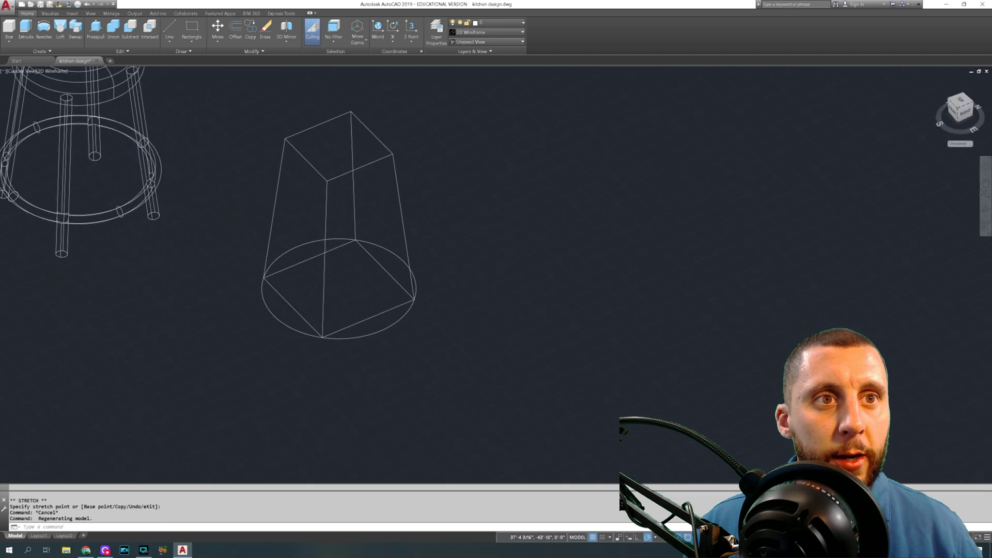
Draw a diagonal line across the upper square from its southwest corner to its northeast corner
{"action": "left_click", "coordinate": [168, 26]}
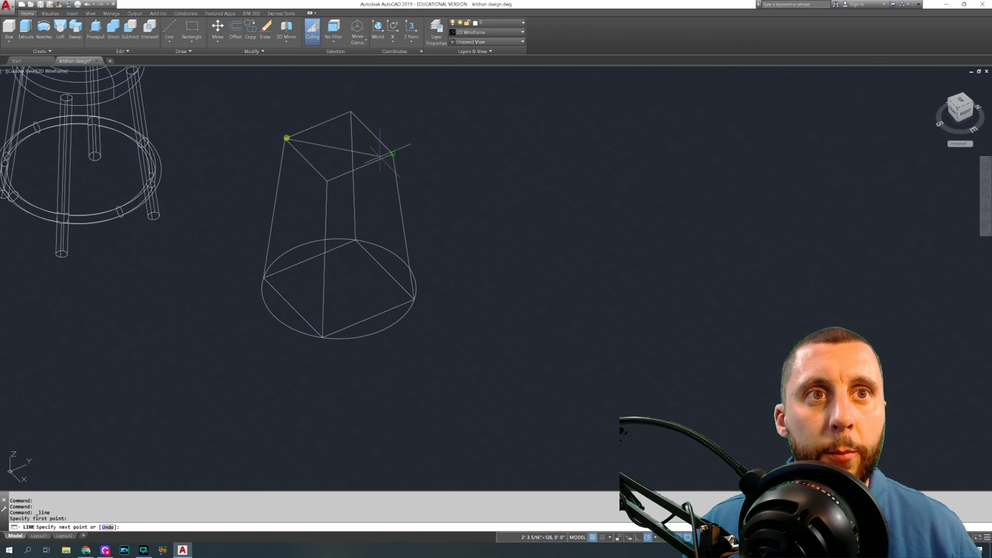
{"action": "left_click", "coordinate": [285, 139]}
{"action": "left_click", "coordinate": [392, 154]}
Try a circle of 9-inch radius centred on the upper square's diagonal, and erase it
{"action": "left_click", "coordinate": [192, 42]}
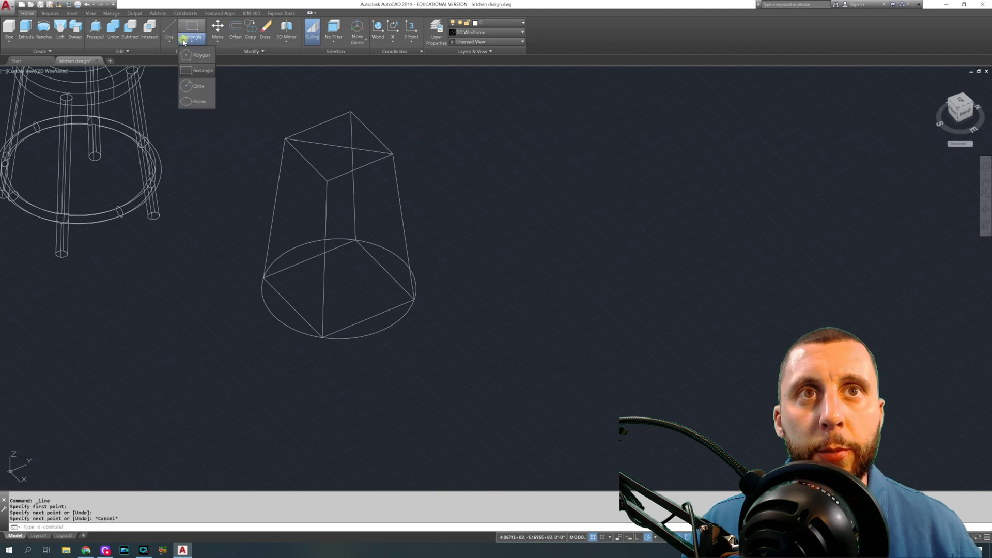
{"action": "left_click", "coordinate": [201, 84]}
{"action": "left_click", "coordinate": [339, 146]}
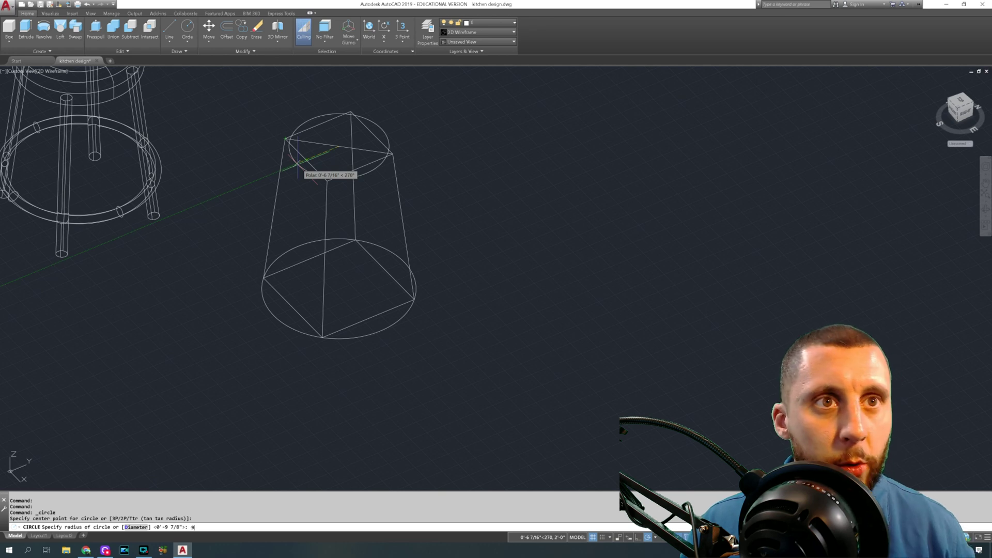
{"action": "key", "text": "Return"}
{"action": "left_click", "coordinate": [306, 187]}
{"action": "left_click", "coordinate": [303, 196]}
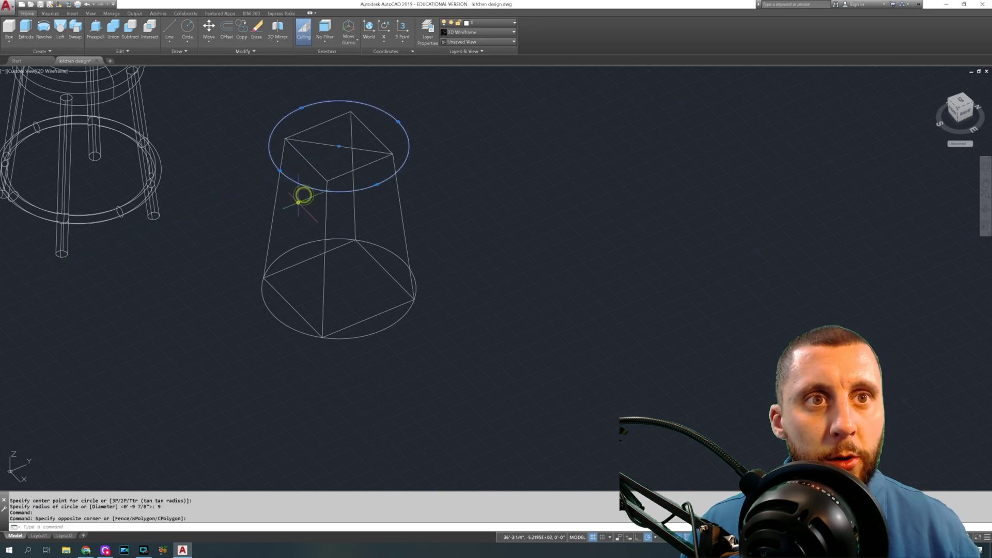
{"action": "key", "text": "Delete"}
Draw a circle of 8-inch radius centred on the midpoint of the upper square's diagonal
{"action": "left_click", "coordinate": [187, 27]}
{"action": "left_click", "coordinate": [338, 148]}
{"action": "type", "text": "8"}
{"action": "key", "text": "Return"}
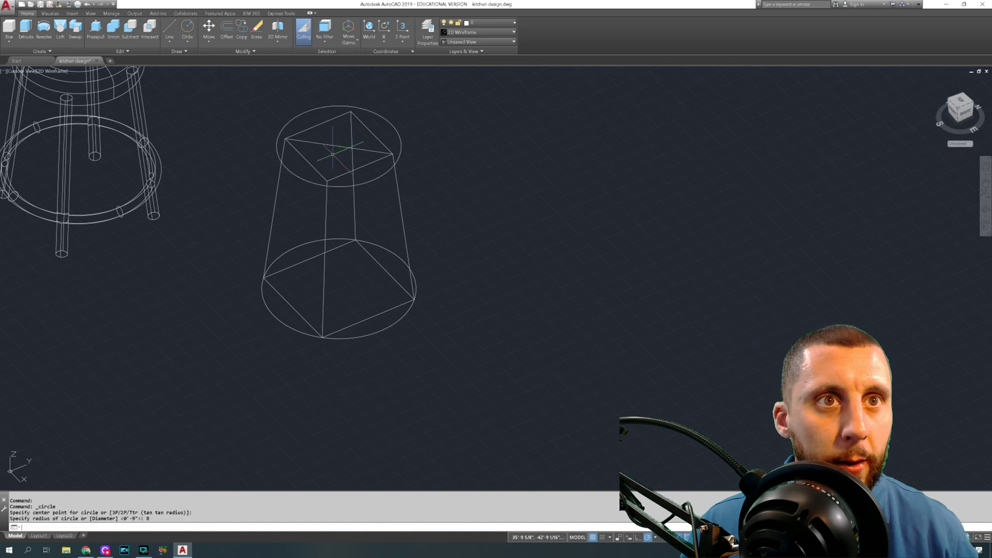
Extrude the 8-inch-radius circle upward by 4 inches to form the seat
{"action": "left_click", "coordinate": [368, 182]}
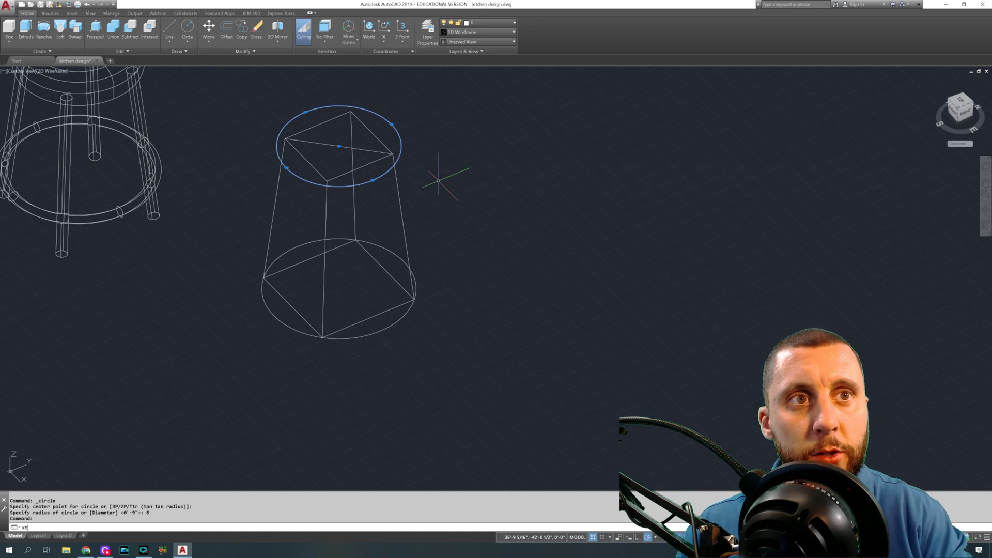
{"action": "type", "text": "ext"}
{"action": "key", "text": "Return"}
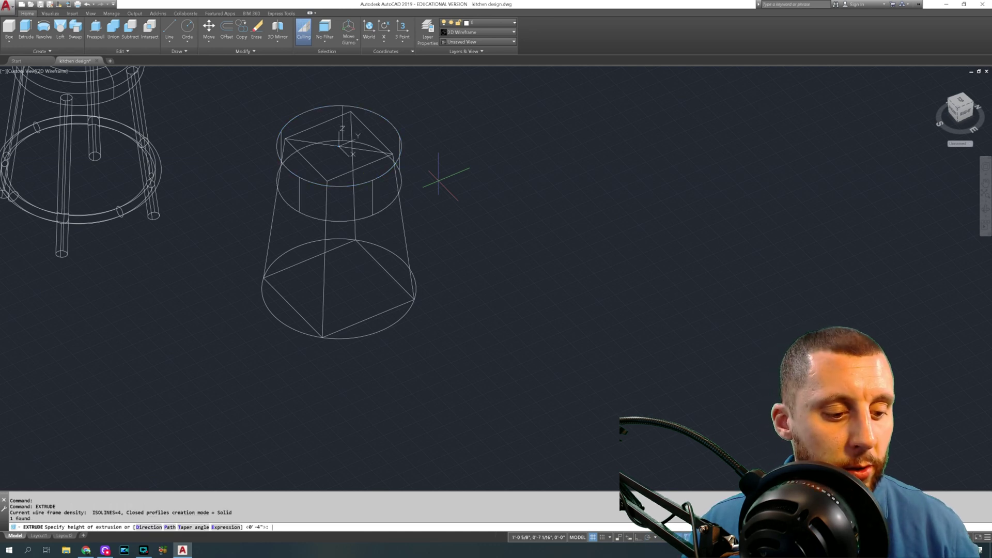
{"action": "type", "text": "4"}
{"action": "key", "text": "Return"}
Erase the diagonal line in the upper square and set the visual style to Conceptual
{"action": "left_click", "coordinate": [332, 140]}
{"action": "left_click", "coordinate": [333, 145]}
{"action": "key", "text": "Delete"}
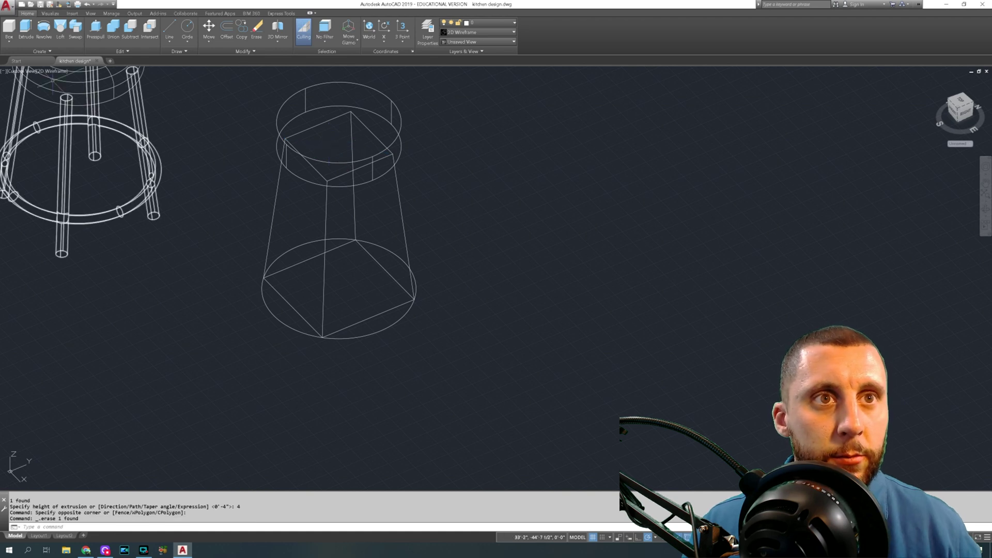
{"action": "left_click", "coordinate": [53, 71]}
{"action": "left_click", "coordinate": [76, 97]}
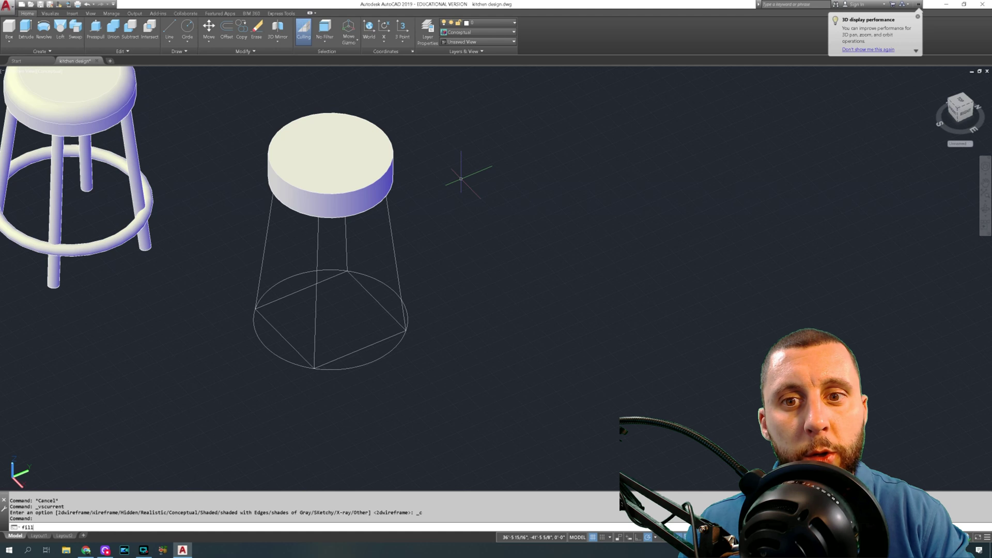
Fillet the seat's top edge with a 2-inch radius using FILLETEDGE
{"action": "key", "text": "Return"}
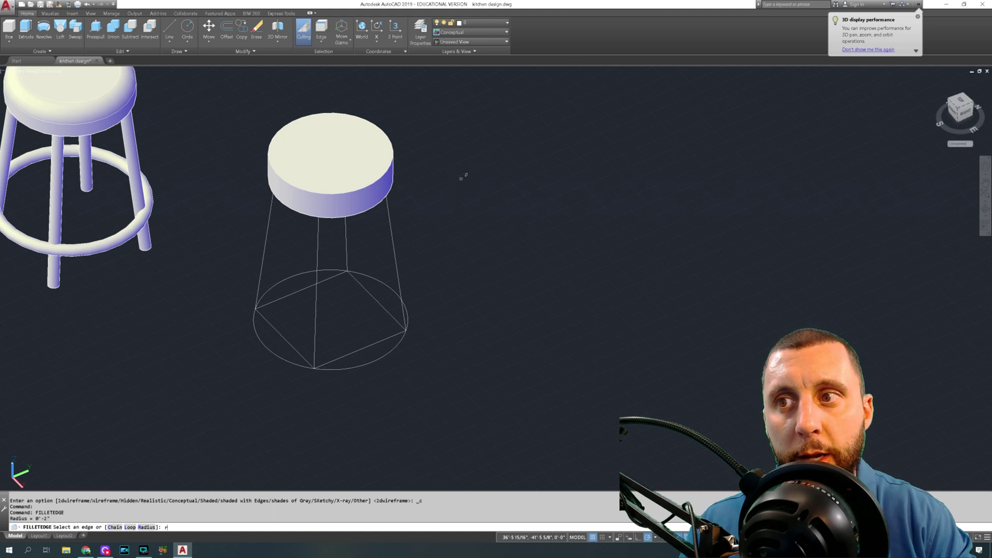
{"action": "type", "text": "r"}
{"action": "key", "text": "Return"}
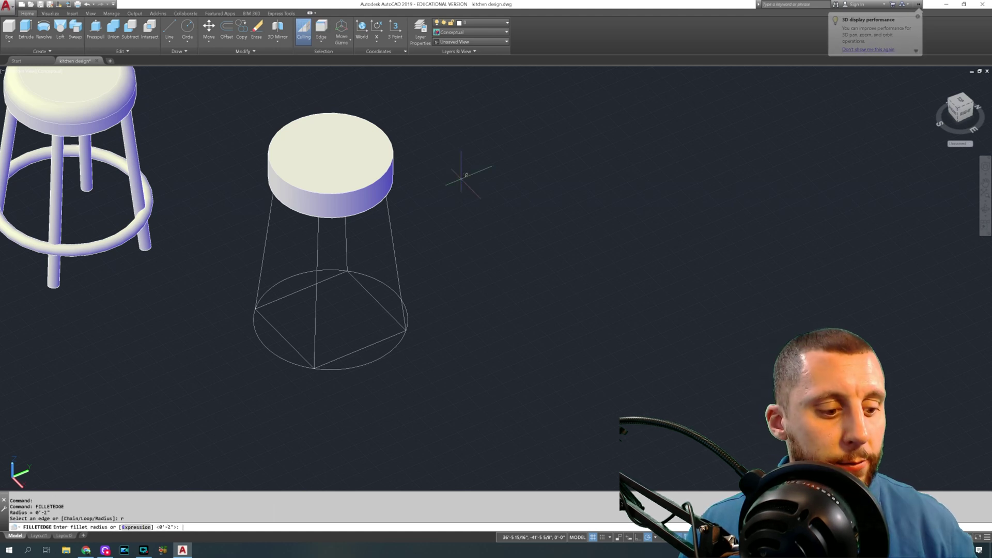
{"action": "type", "text": "2"}
{"action": "key", "text": "Return"}
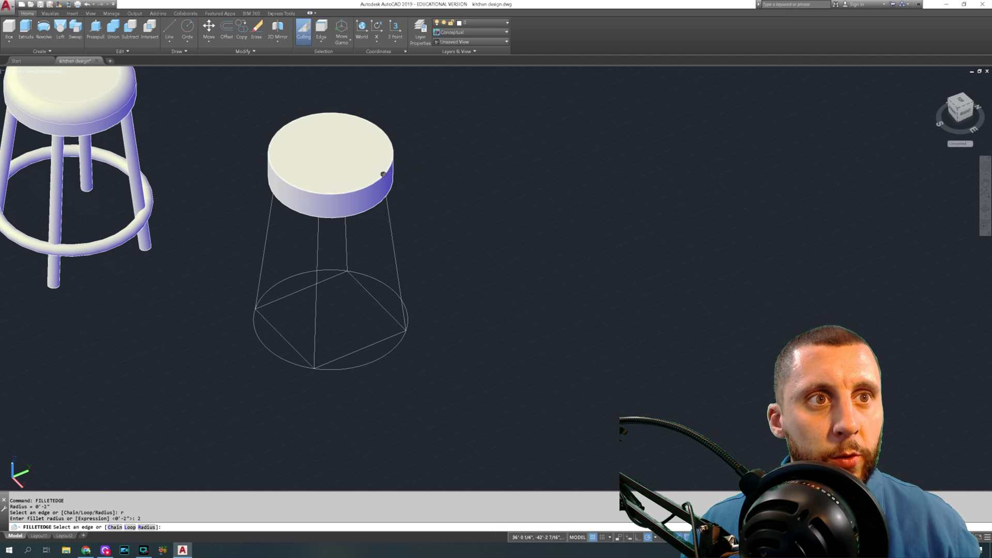
{"action": "left_click", "coordinate": [391, 174]}
{"action": "key", "text": "Return"}
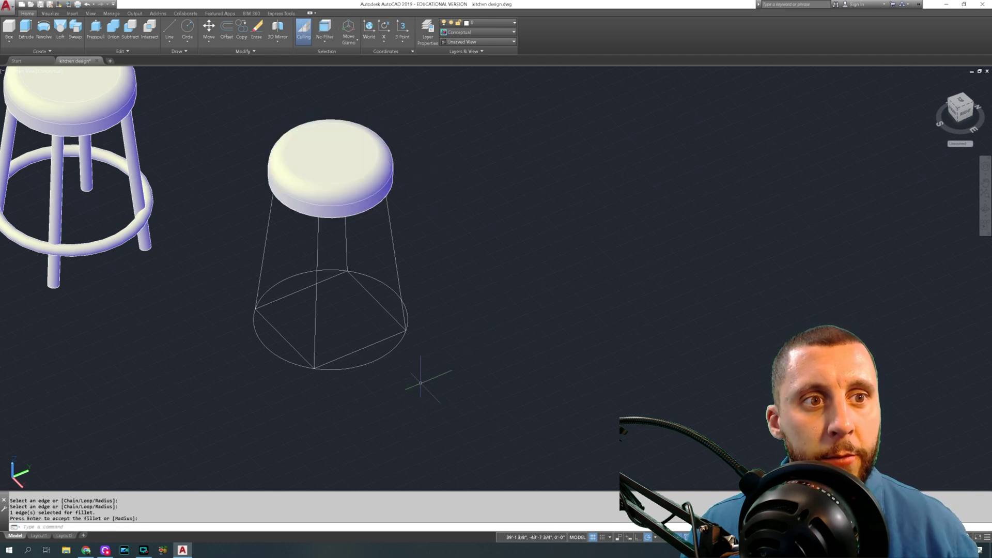
Move the ring arcs around the base square straight up by 6 inches
{"action": "left_click", "coordinate": [366, 361]}
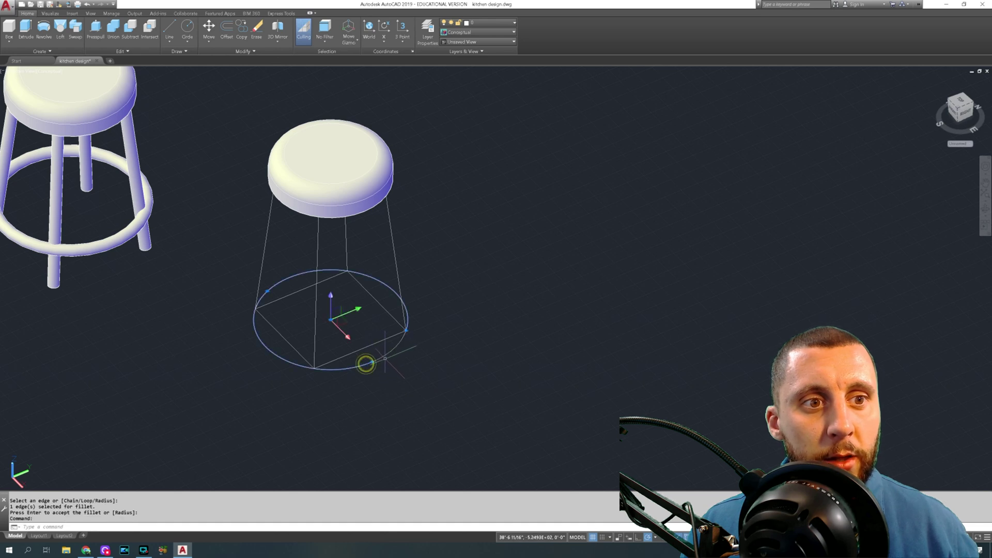
{"action": "left_click", "coordinate": [385, 354]}
{"action": "type", "text": "m"}
{"action": "key", "text": "Return"}
{"action": "left_click", "coordinate": [475, 324]}
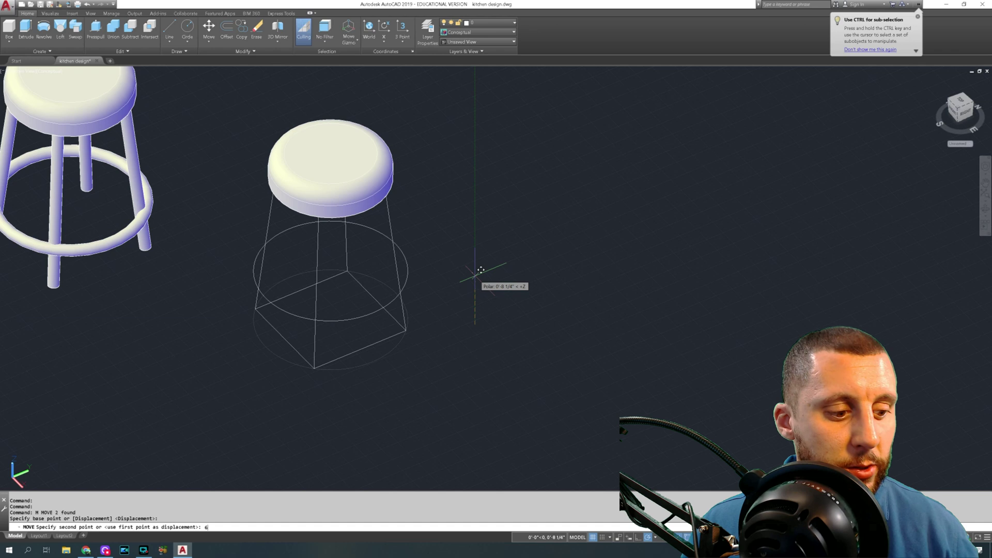
{"action": "type", "text": "6"}
{"action": "key", "text": "Return"}
Erase the base square, leaving the ring arcs and leg lines in place
{"action": "left_click", "coordinate": [363, 342]}
{"action": "key", "text": "Delete"}
{"action": "key", "text": "Delete"}
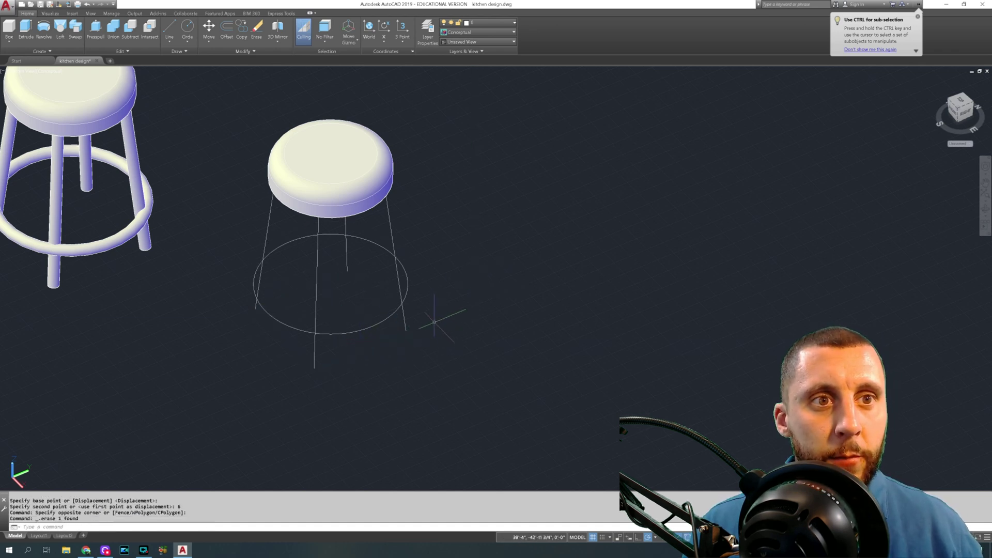
Draw a sweep profile circle of 0.75-inch radius in the empty space beside the stool
{"action": "left_click", "coordinate": [187, 27]}
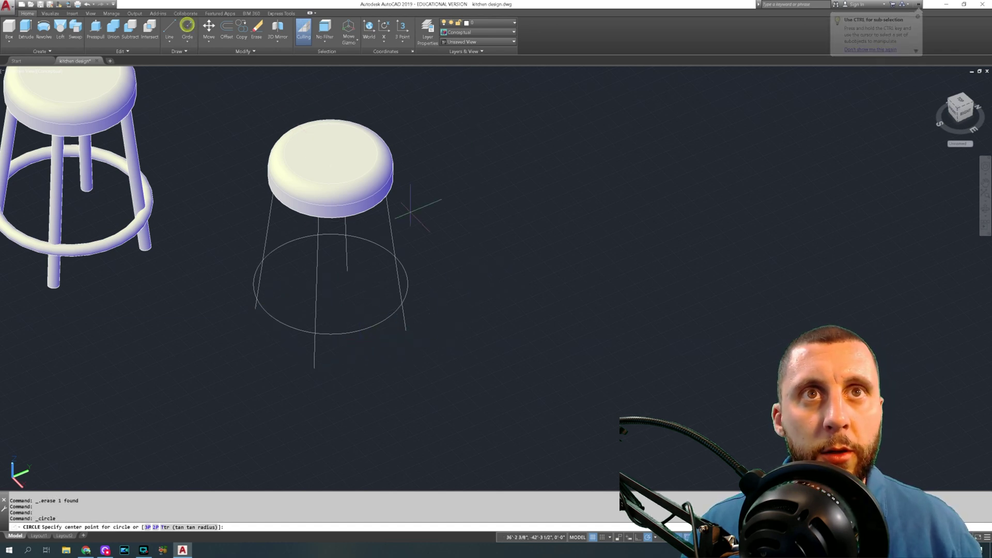
{"action": "left_click", "coordinate": [450, 219]}
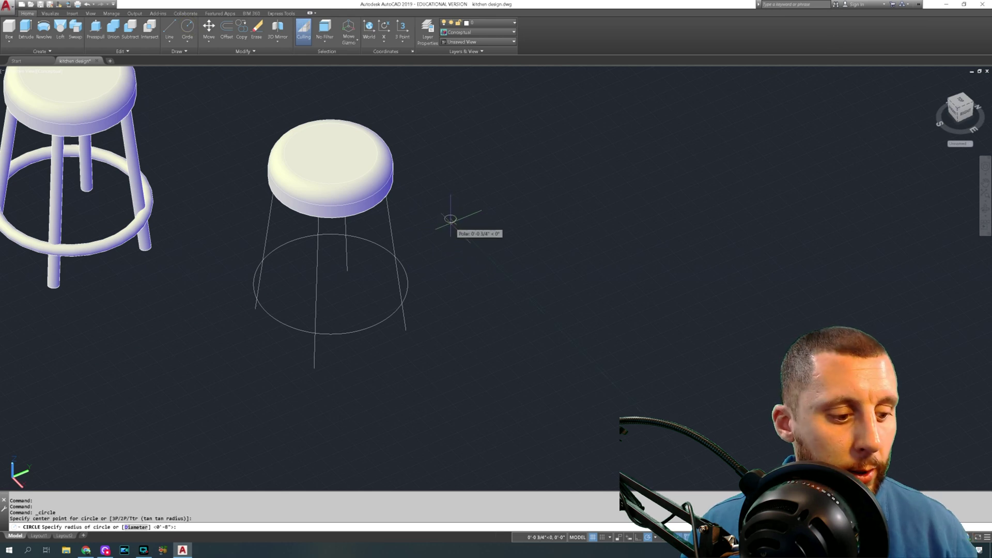
{"action": "key", "text": "Return"}
Copy the 0.75-inch-radius circle five times in a row beside the original
{"action": "left_click", "coordinate": [460, 209]}
{"action": "left_click", "coordinate": [446, 224]}
{"action": "type", "text": "c"}
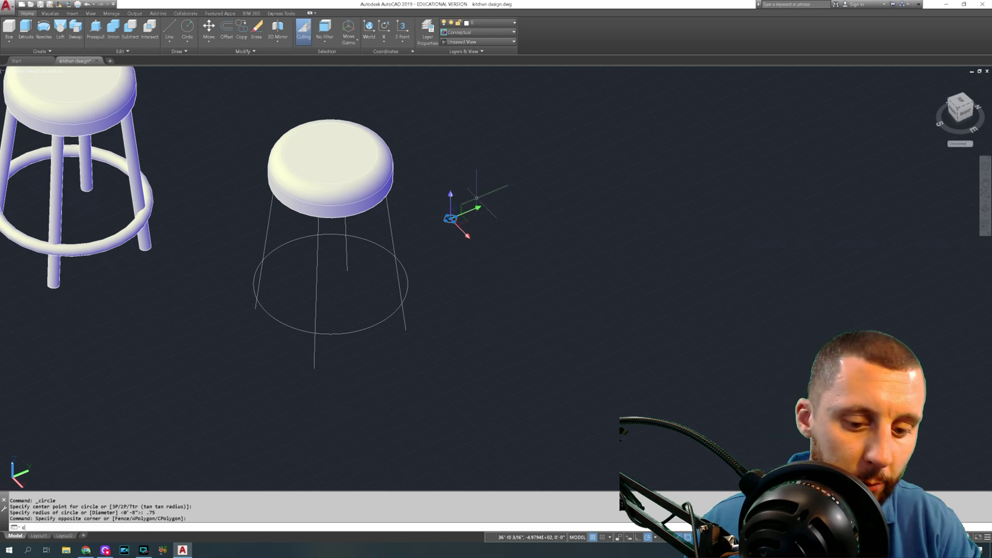
{"action": "type", "text": "op"}
{"action": "key", "text": "Return"}
{"action": "left_click", "coordinate": [470, 233]}
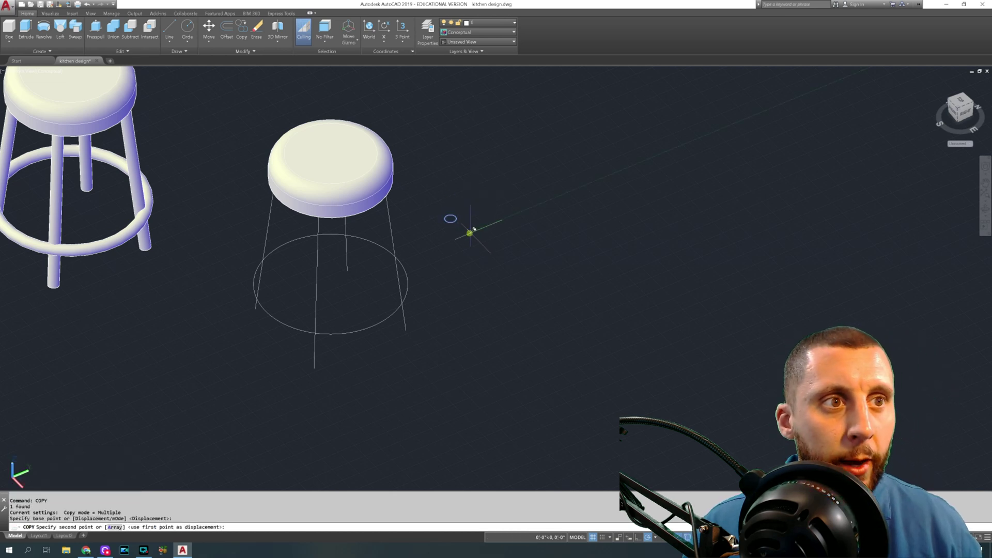
{"action": "left_click", "coordinate": [489, 224]}
{"action": "left_click", "coordinate": [508, 218]}
{"action": "left_click", "coordinate": [515, 213]}
{"action": "left_click", "coordinate": [530, 207]}
{"action": "key", "text": "Escape"}
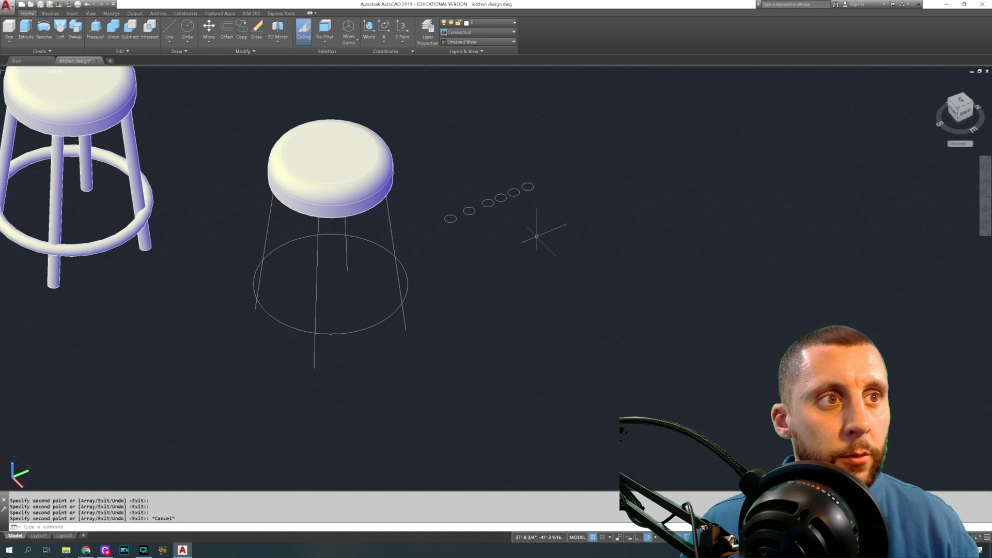
Sweep one small circle along the southeast leg line and another along the northwest leg line
{"action": "type", "text": "sweep"}
{"action": "key", "text": "Return"}
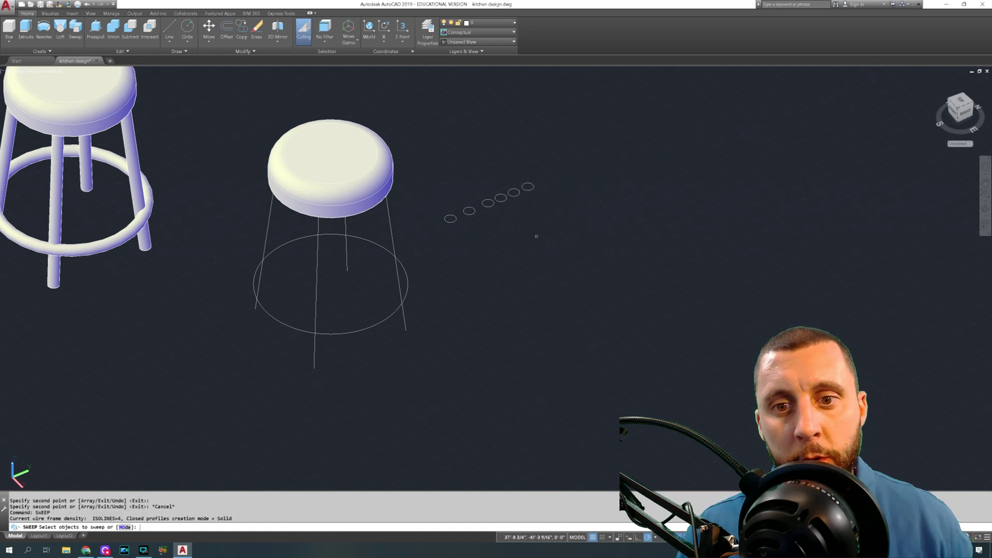
{"action": "left_click", "coordinate": [450, 219]}
{"action": "key", "text": "Return"}
{"action": "left_click", "coordinate": [316, 342]}
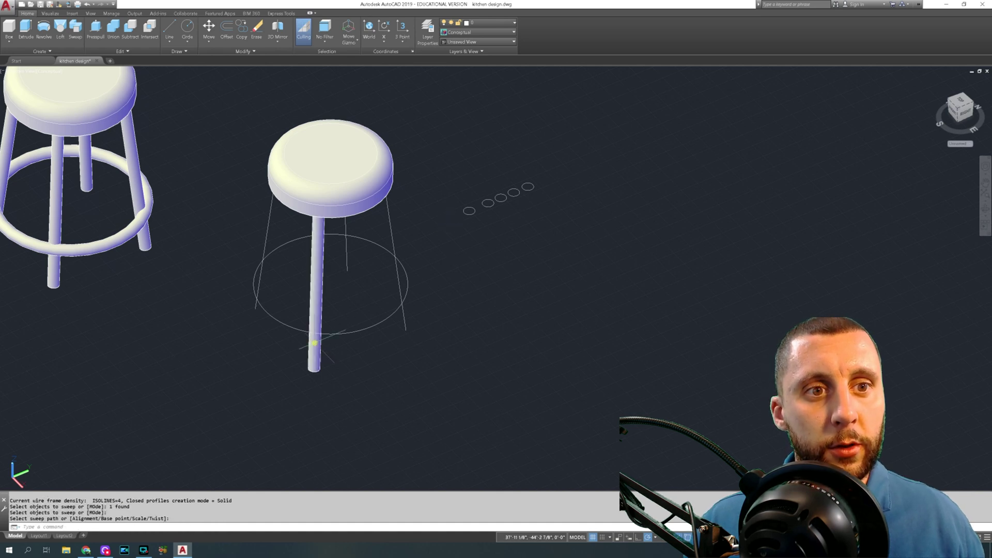
{"action": "key", "text": "Return"}
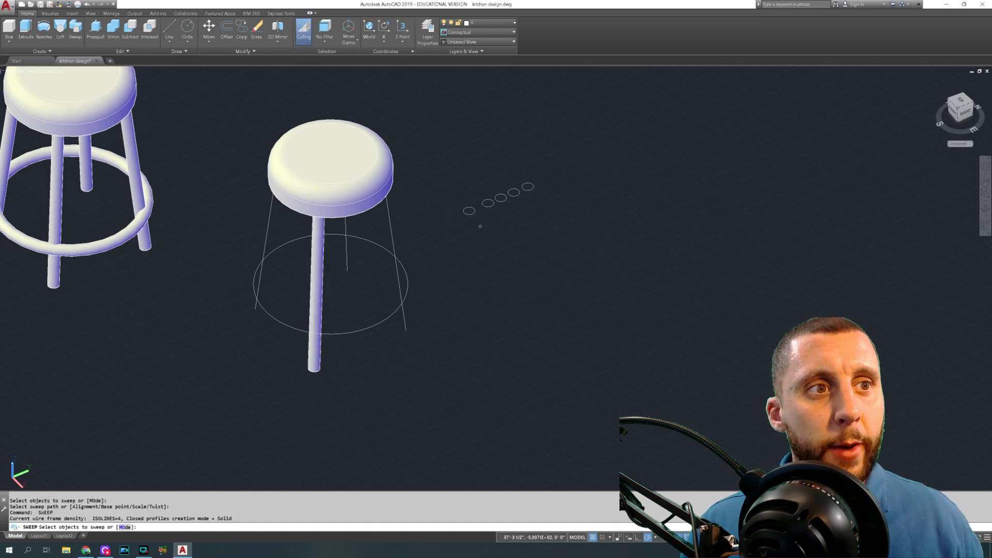
{"action": "left_click", "coordinate": [468, 211]}
{"action": "key", "text": "Return"}
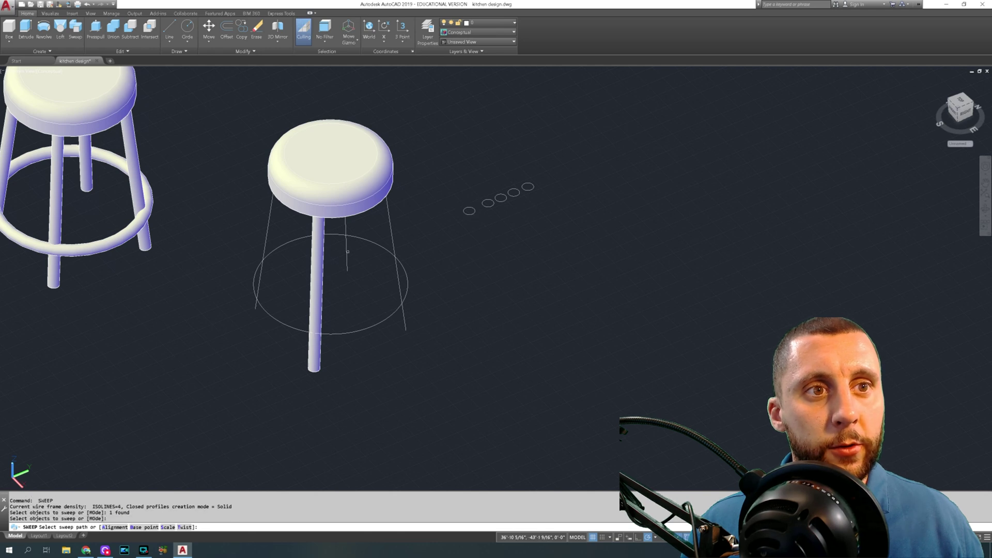
{"action": "left_click", "coordinate": [347, 252]}
Sweep one small circle along the northeast leg line and another along the southwest leg line
{"action": "key", "text": "Return"}
{"action": "left_click", "coordinate": [485, 206]}
{"action": "key", "text": "Return"}
{"action": "left_click", "coordinate": [396, 259]}
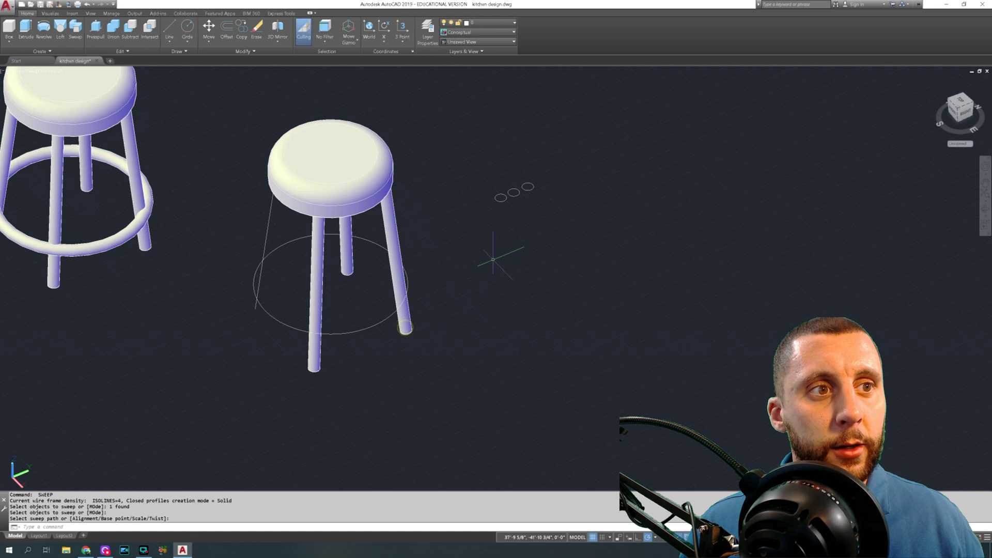
{"action": "key", "text": "Return"}
{"action": "left_click", "coordinate": [500, 198]}
{"action": "key", "text": "Return"}
{"action": "left_click", "coordinate": [268, 231]}
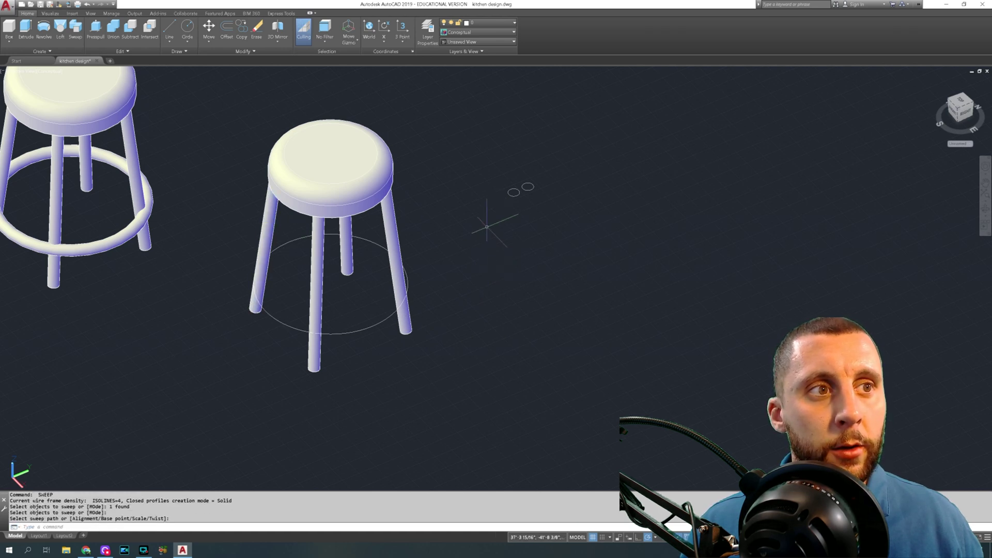
Sweep the remaining two circles along the two ring arcs to form the footrest
{"action": "key", "text": "Return"}
{"action": "left_click", "coordinate": [514, 193]}
{"action": "key", "text": "Return"}
{"action": "left_click", "coordinate": [283, 322]}
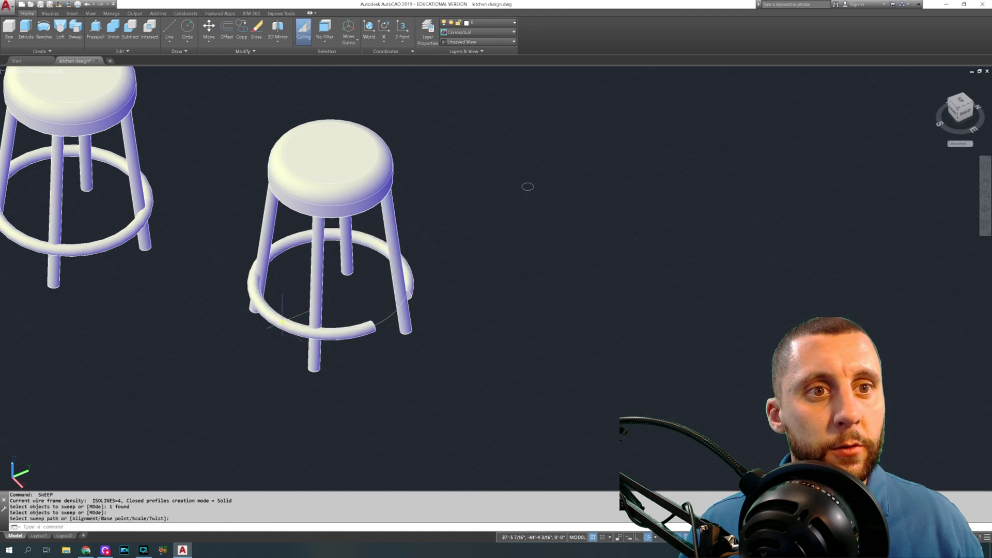
{"action": "key", "text": "Return"}
{"action": "left_click", "coordinate": [527, 187]}
{"action": "key", "text": "Return"}
{"action": "key", "text": "Escape"}
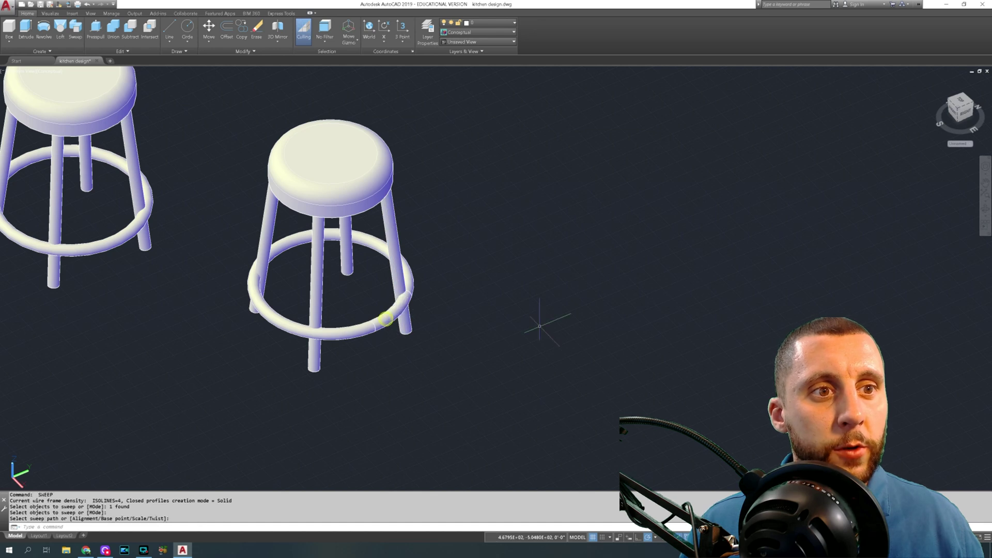
Union the two swept footrest ring segments into one solid
{"action": "type", "text": "union"}
{"action": "key", "text": "Return"}
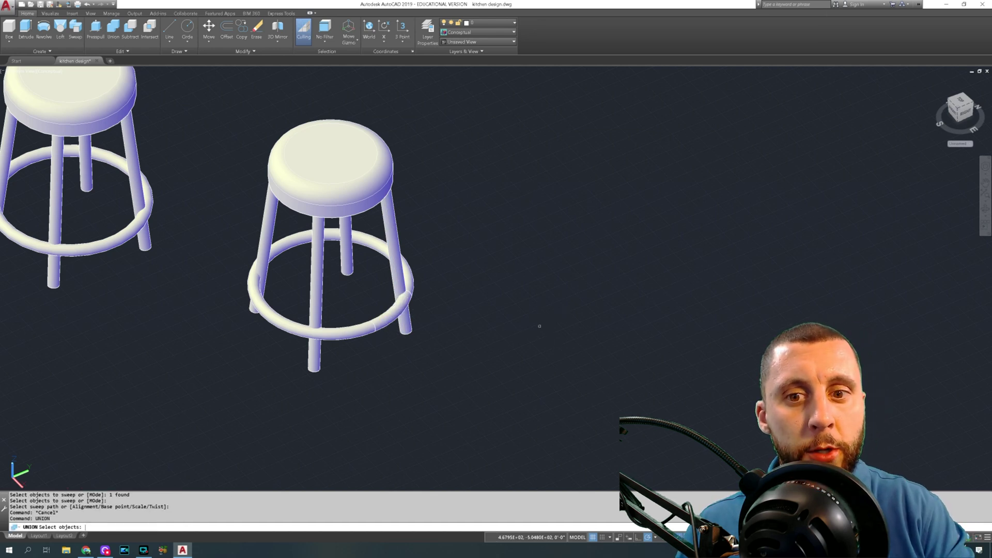
{"action": "left_click", "coordinate": [384, 318]}
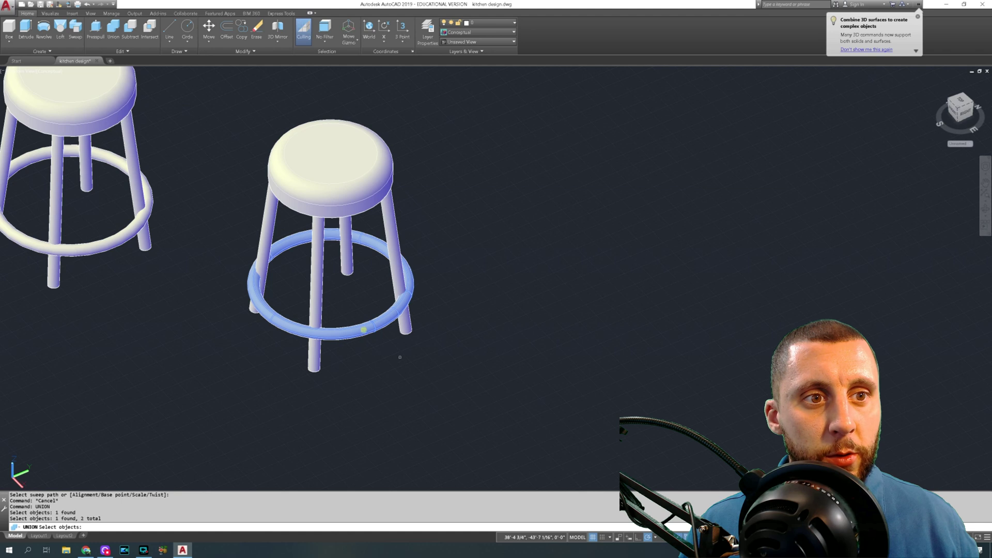
{"action": "key", "text": "Return"}
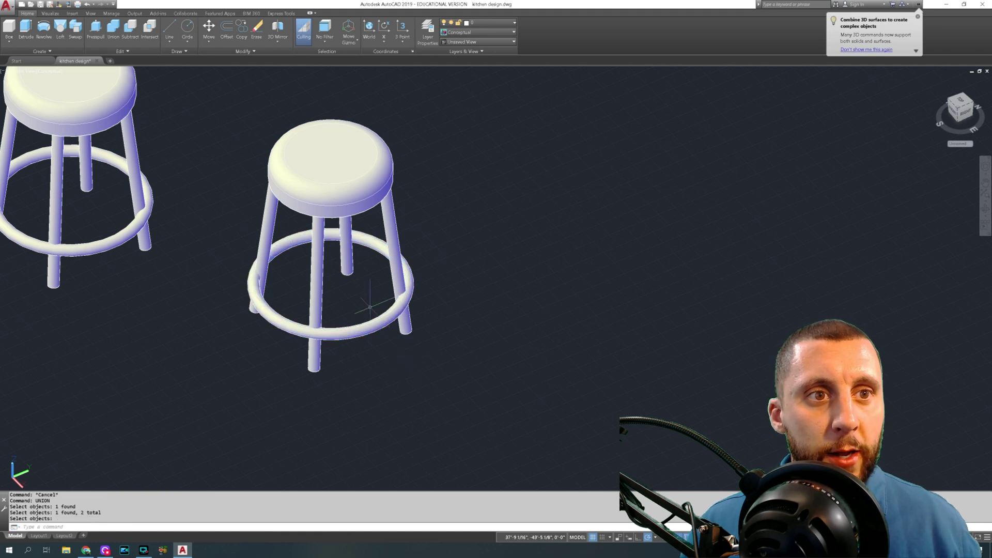
Union the stool's four legs and the footrest ring into one solid
{"action": "left_click_drag", "start_coordinate": [372, 304], "coordinate": [470, 282]}
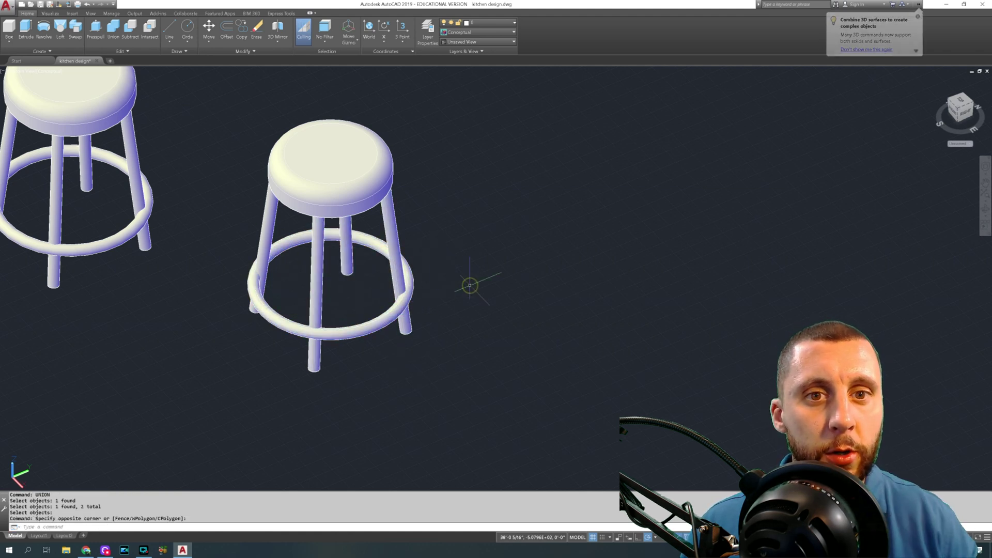
{"action": "type", "text": "union"}
{"action": "key", "text": "Return"}
{"action": "left_click_drag", "start_coordinate": [443, 244], "coordinate": [244, 371]}
{"action": "key", "text": "Return"}
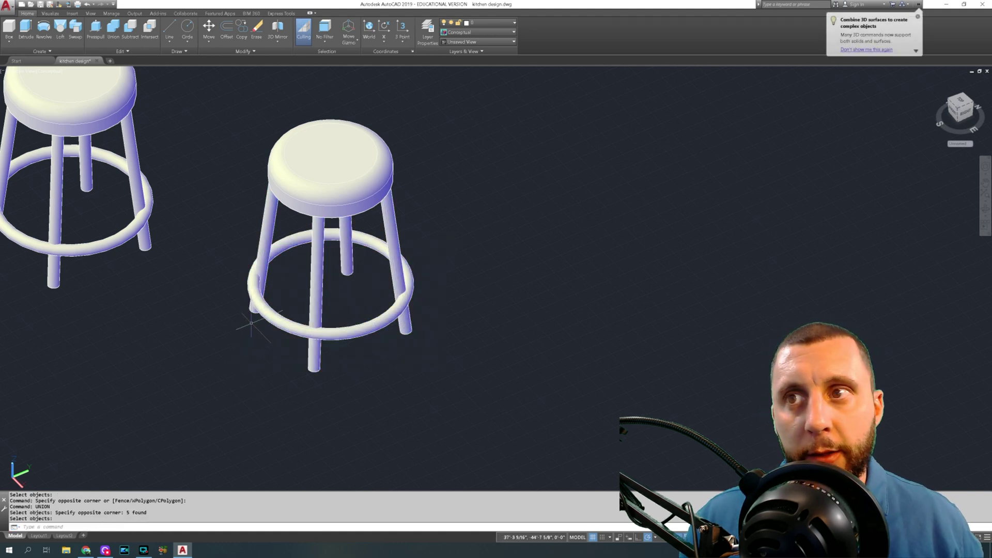
Draw a 10-inch reference line outward from the foot of the stool's east leg
{"action": "left_click", "coordinate": [163, 26]}
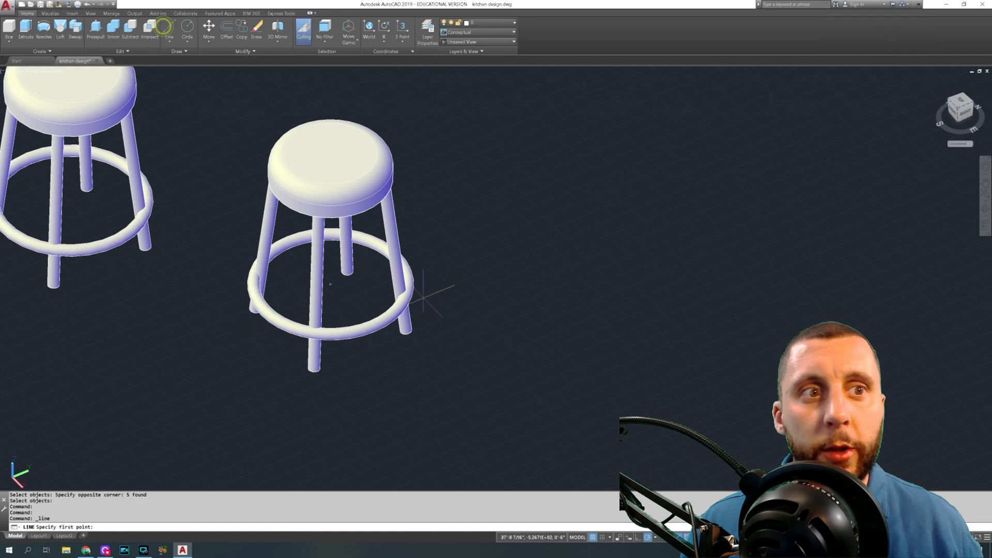
{"action": "left_click", "coordinate": [406, 331]}
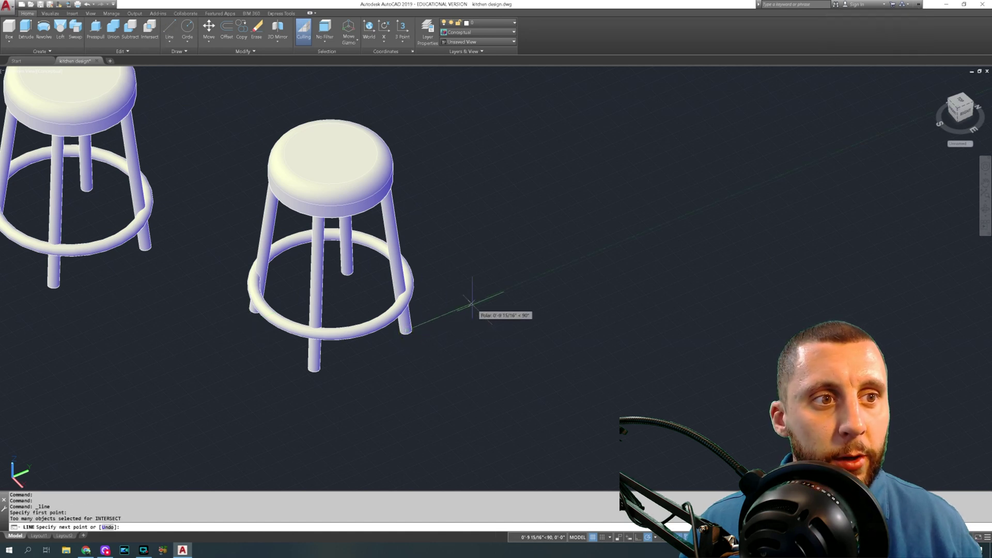
{"action": "type", "text": "10"}
{"action": "key", "text": "Return"}
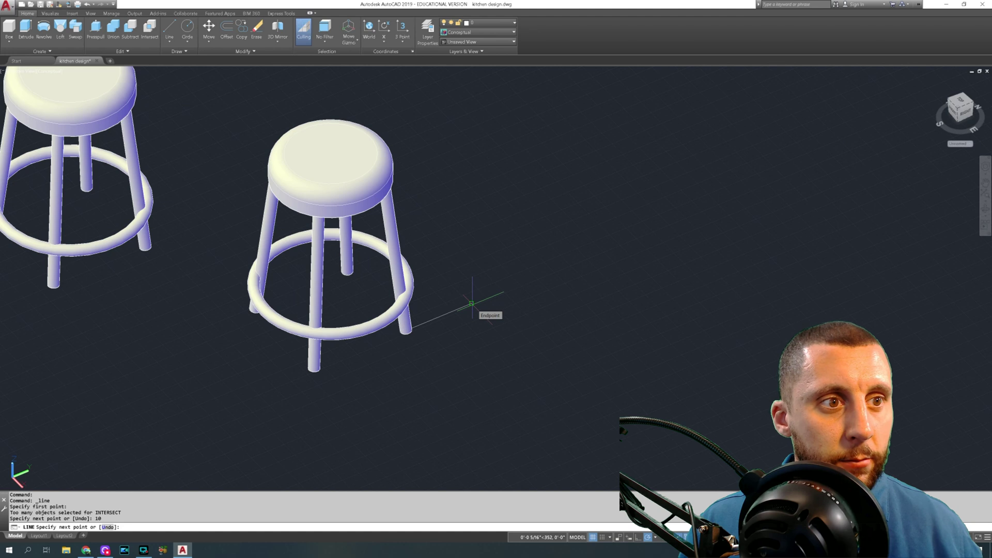
{"action": "key", "text": "Escape"}
{"action": "left_click", "coordinate": [426, 141]}
{"action": "left_click", "coordinate": [283, 372]}
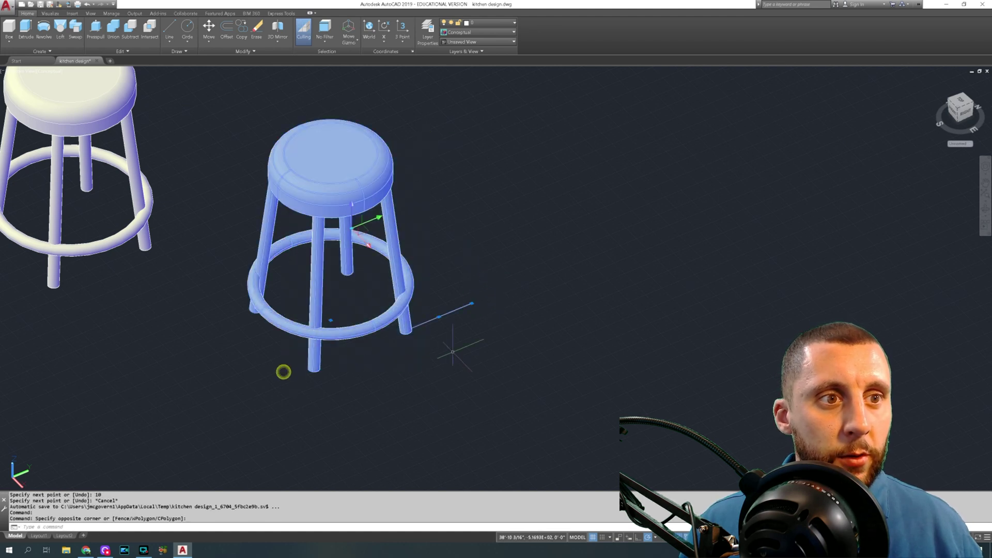
{"action": "type", "text": "m"}
{"action": "key", "text": "Return"}
{"action": "left_click", "coordinate": [471, 304]}
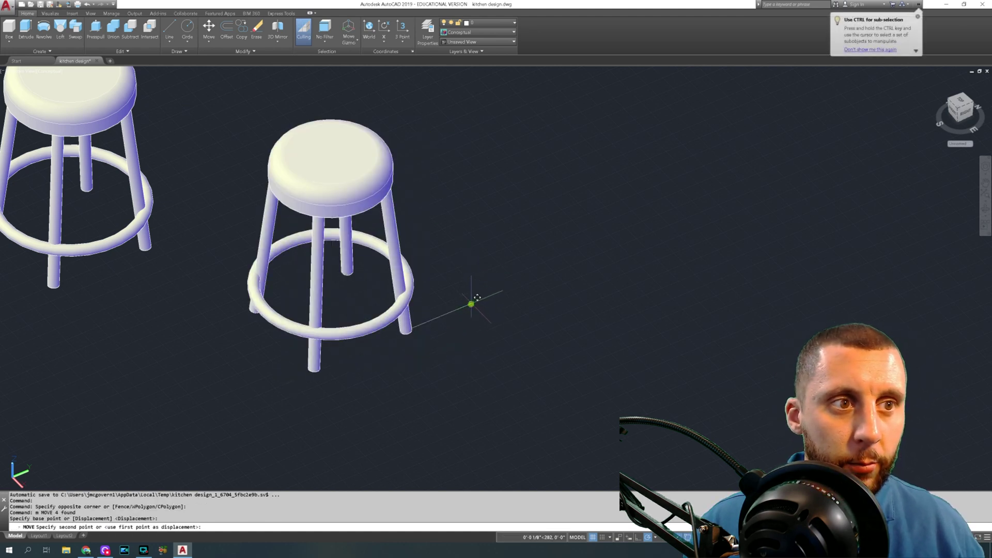
{"action": "scroll", "coordinate": [472, 297], "scroll_direction": "down", "scroll_amount": 5}
{"action": "scroll", "coordinate": [305, 334], "scroll_direction": "down", "scroll_amount": 5}
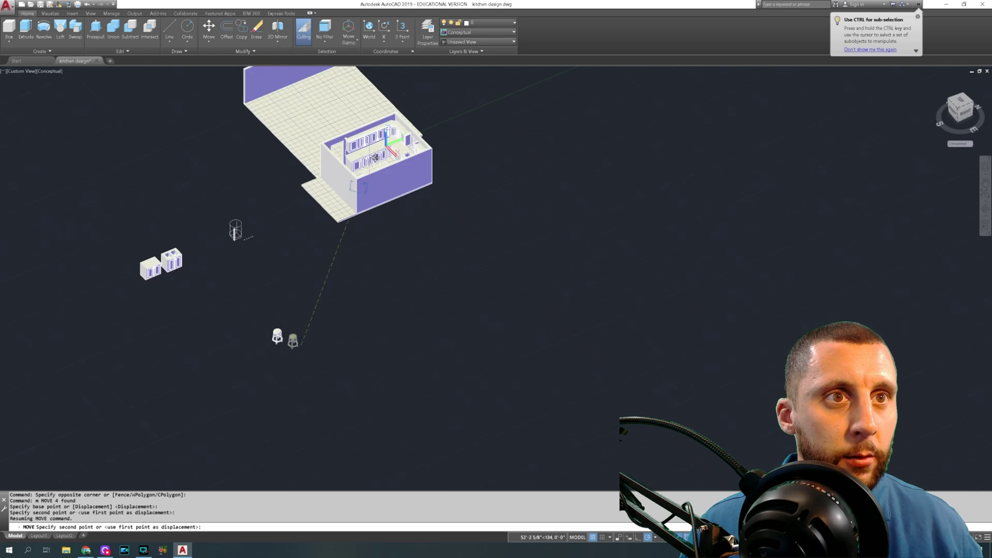
{"action": "scroll", "coordinate": [303, 344], "scroll_direction": "up", "scroll_amount": 8}
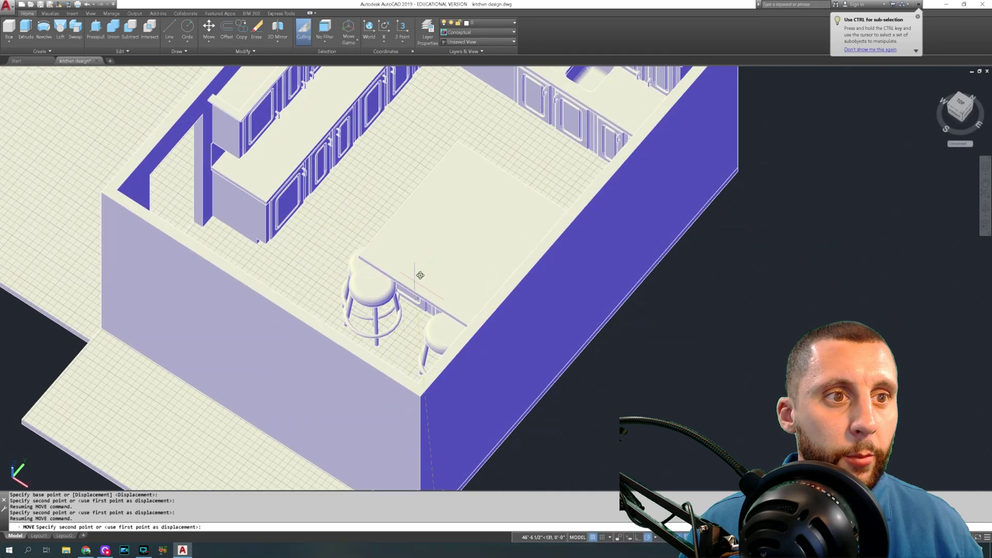
{"action": "middle_click_drag", "start_coordinate": [421, 275], "coordinate": [396, 221]}
{"action": "key", "text": "Escape"}
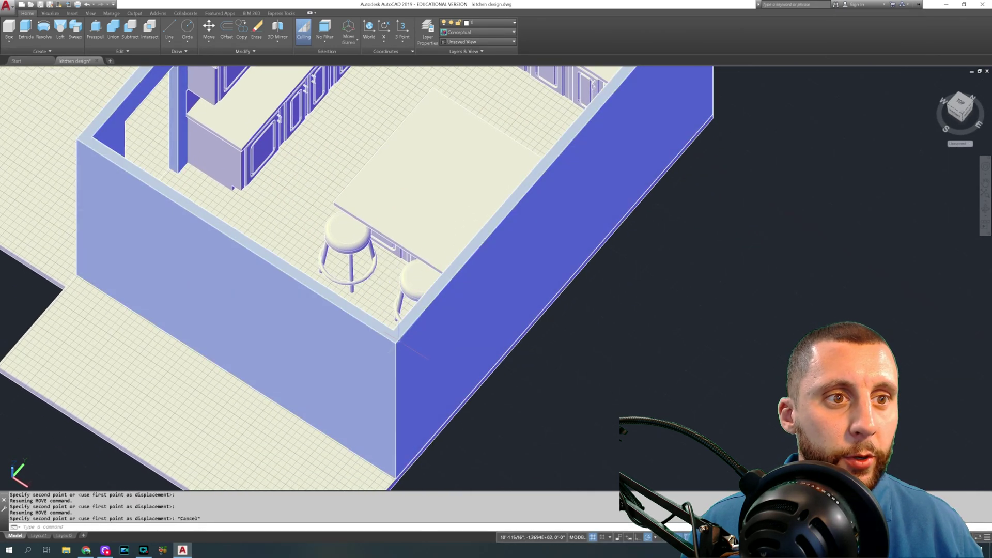
Move the kitchen walls 25' away from the cabinets and island to expose the stools
{"action": "left_click", "coordinate": [406, 349]}
{"action": "scroll", "coordinate": [445, 298], "scroll_direction": "down", "scroll_amount": 5}
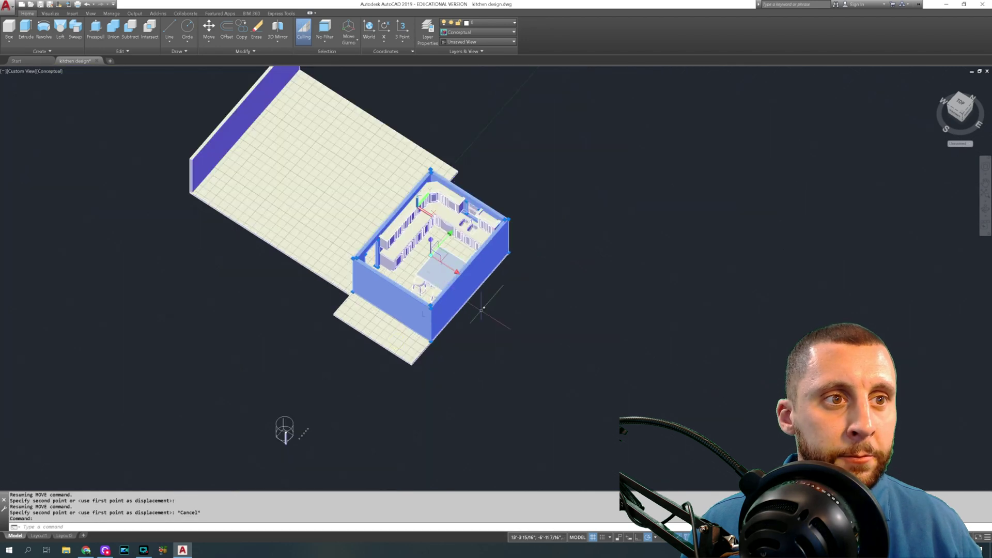
{"action": "type", "text": "m"}
{"action": "key", "text": "Return"}
{"action": "left_click", "coordinate": [509, 345]}
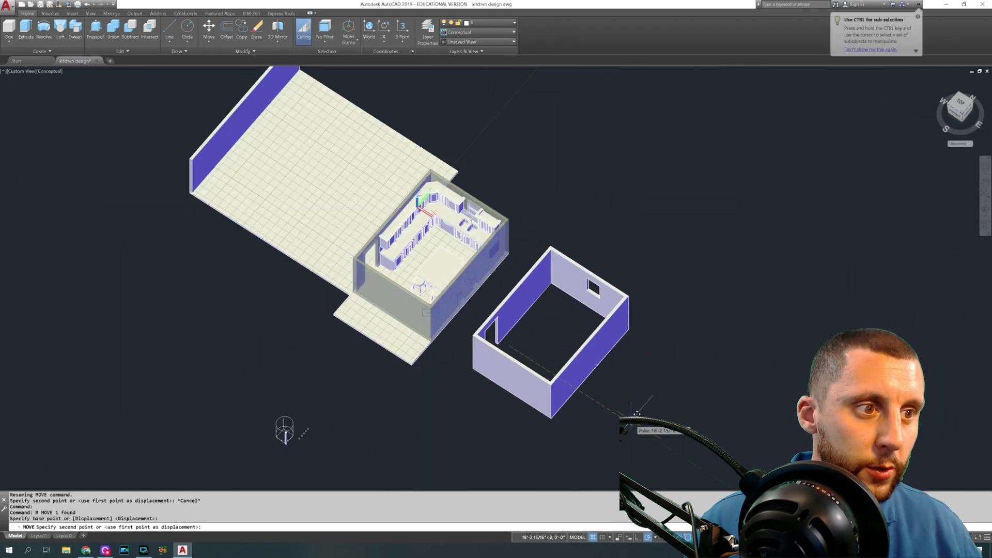
{"action": "type", "text": "25'"}
{"action": "key", "text": "Return"}
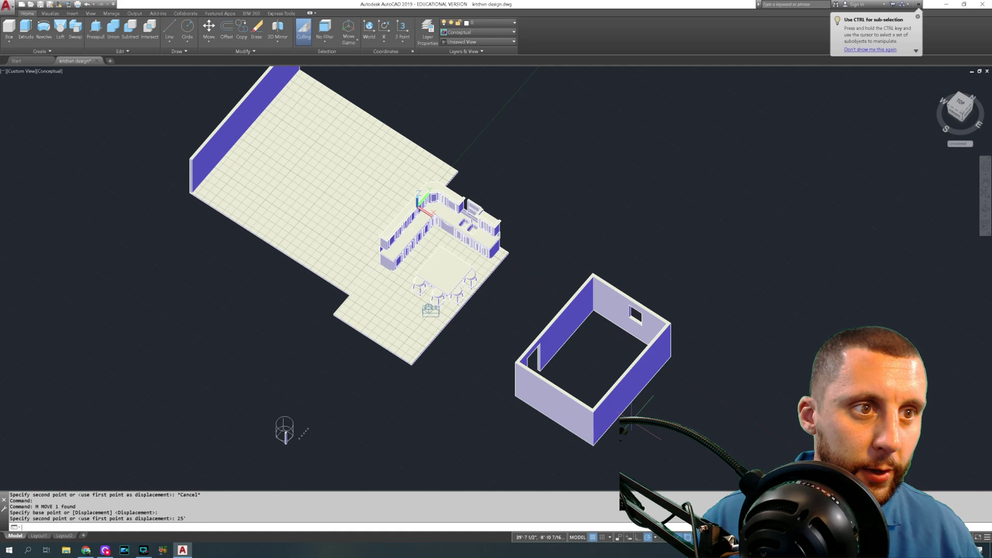
Delete three of the four stools around the island, keeping only the second one along the door side near the corner
{"action": "scroll", "coordinate": [457, 313], "scroll_direction": "up", "scroll_amount": 5}
{"action": "scroll", "coordinate": [362, 302], "scroll_direction": "up", "scroll_amount": 2}
{"action": "middle_click_drag", "start_coordinate": [344, 299], "coordinate": [312, 197], "text": "shift"}
{"action": "scroll", "coordinate": [396, 246], "scroll_direction": "up", "scroll_amount": 6}
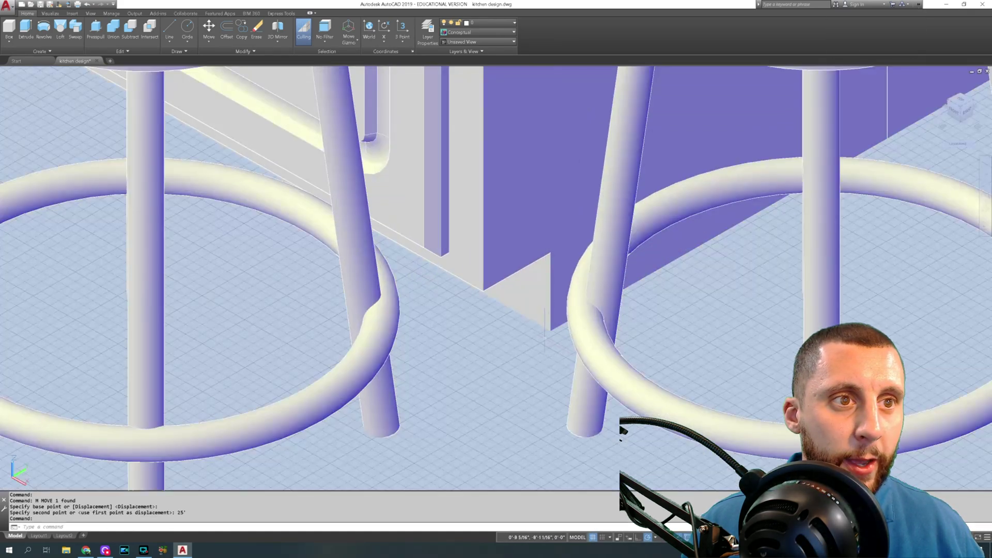
{"action": "scroll", "coordinate": [550, 331], "scroll_direction": "down", "scroll_amount": 1}
{"action": "scroll", "coordinate": [451, 342], "scroll_direction": "down", "scroll_amount": 5}
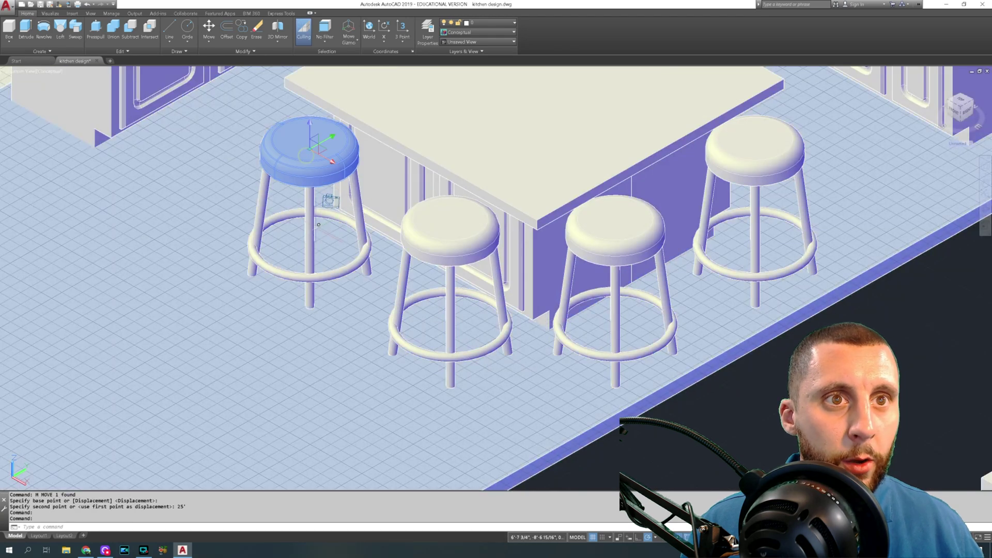
{"action": "left_click", "coordinate": [331, 200]}
{"action": "left_click", "coordinate": [615, 228]}
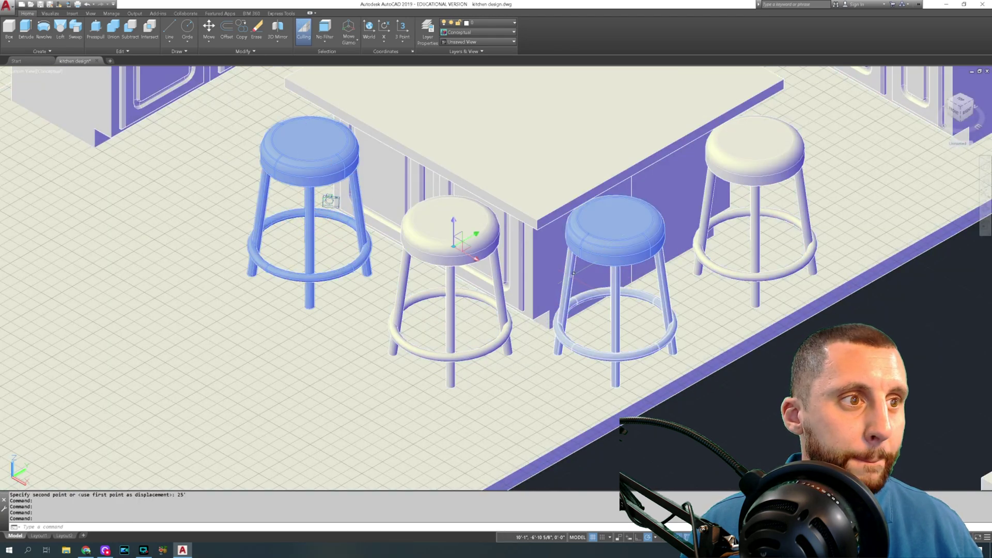
{"action": "left_click", "coordinate": [738, 155]}
{"action": "key", "text": "Delete"}
Change the visual style to 2D Wireframe and switch to the Top view
{"action": "left_click", "coordinate": [39, 71]}
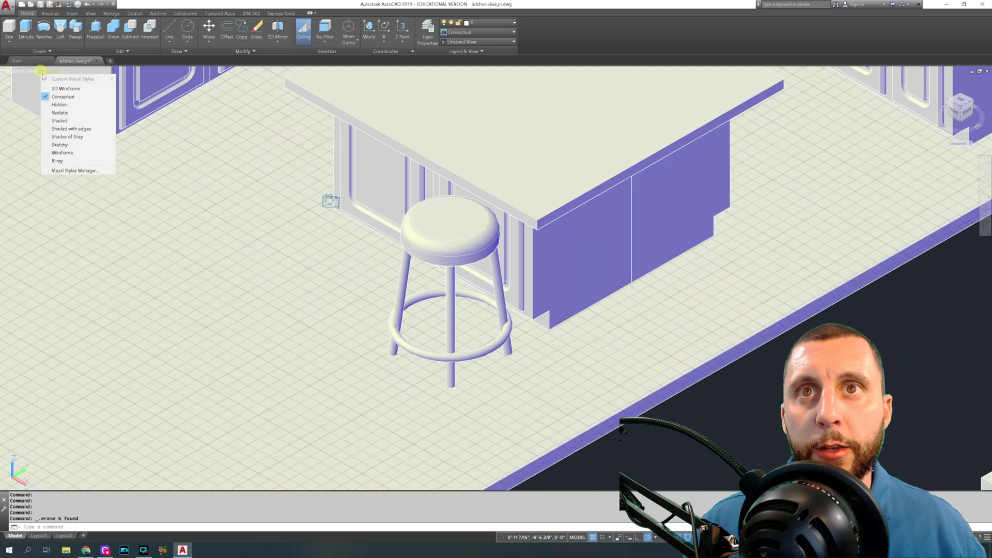
{"action": "left_click", "coordinate": [51, 89]}
{"action": "left_click", "coordinate": [21, 71]}
{"action": "left_click", "coordinate": [34, 89]}
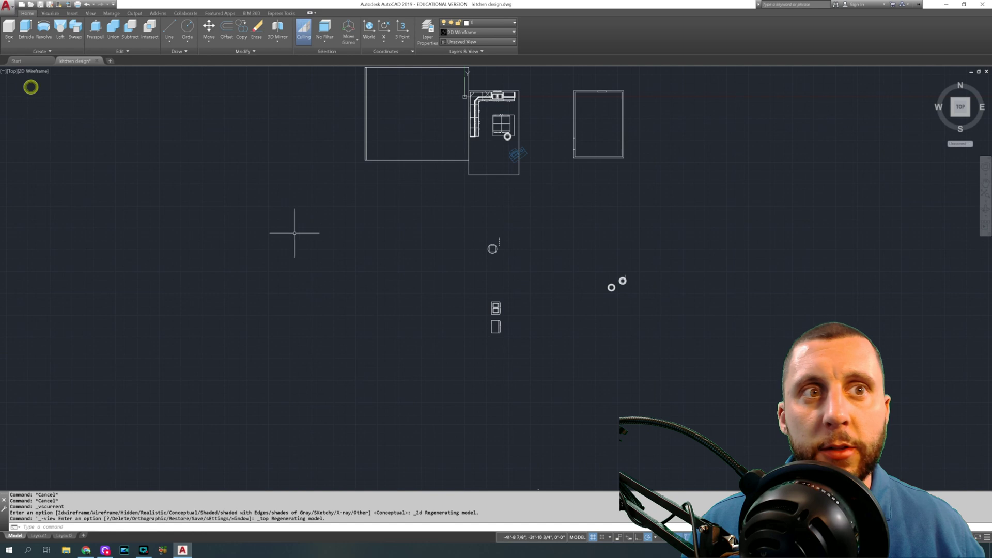
Mirror the remaining stool's seat and frame about the island cabinets' vertical centerline, keeping the original
{"action": "scroll", "coordinate": [514, 150], "scroll_direction": "up", "scroll_amount": 10}
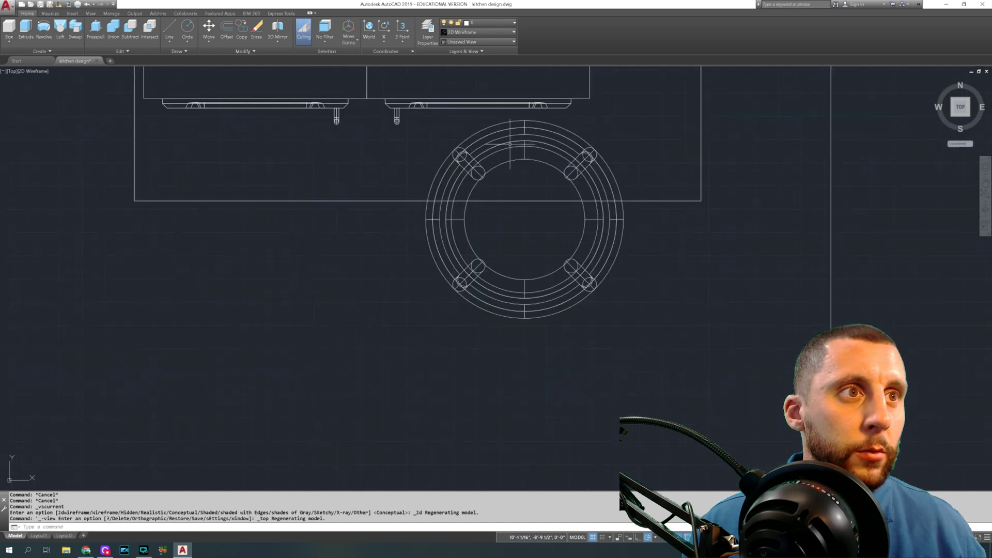
{"action": "left_click", "coordinate": [517, 141]}
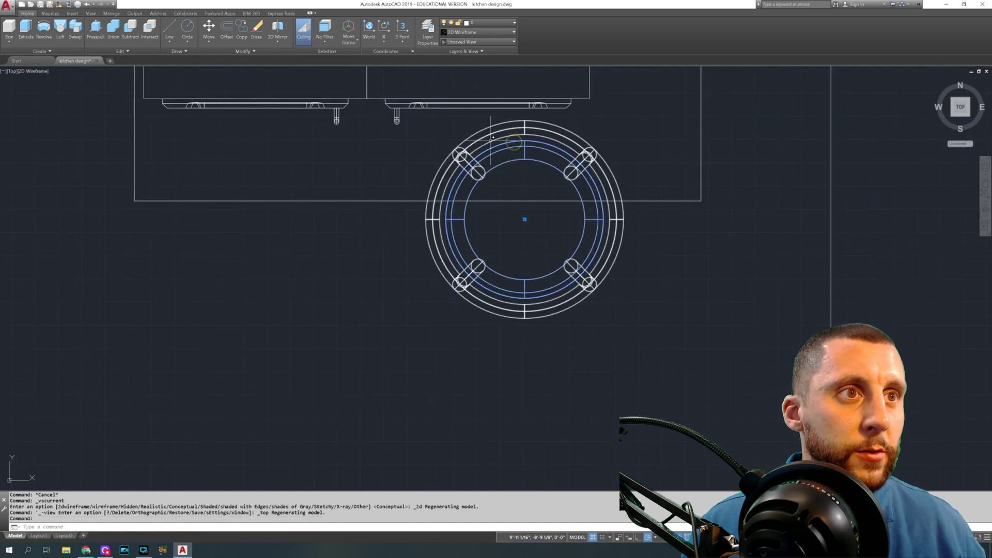
{"action": "scroll", "coordinate": [548, 308], "scroll_direction": "down", "scroll_amount": 5}
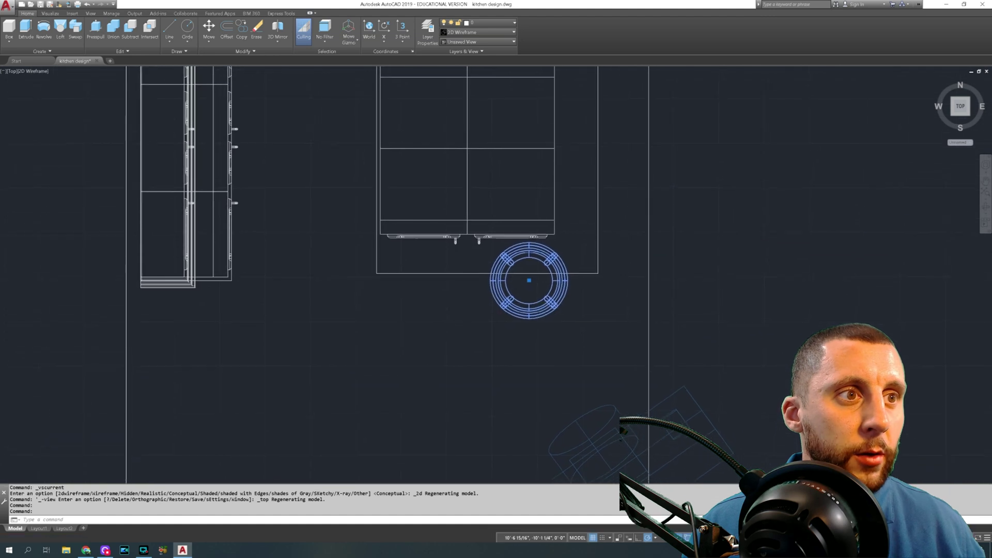
{"action": "type", "text": "MI"}
{"action": "key", "text": "Return"}
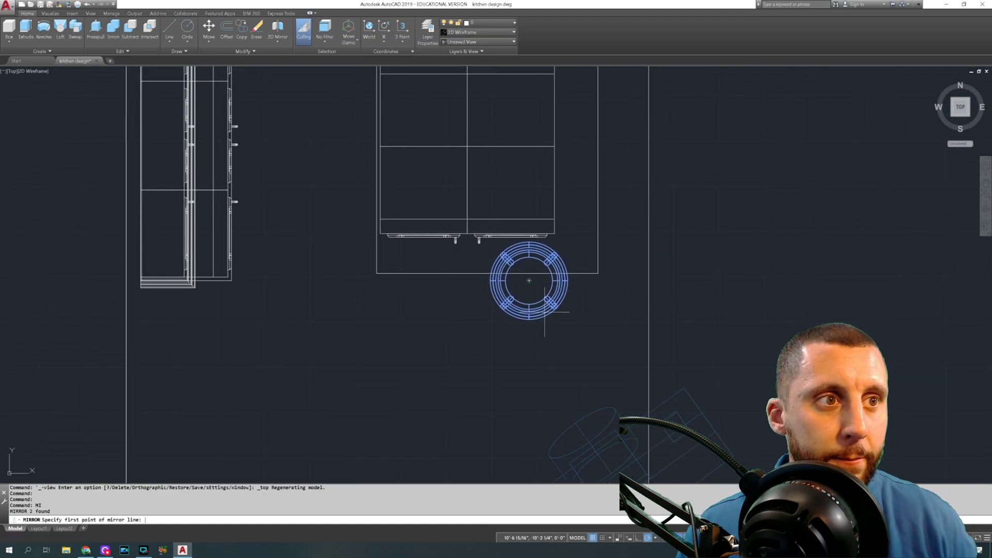
{"action": "left_click", "coordinate": [467, 234]}
{"action": "left_click", "coordinate": [470, 257]}
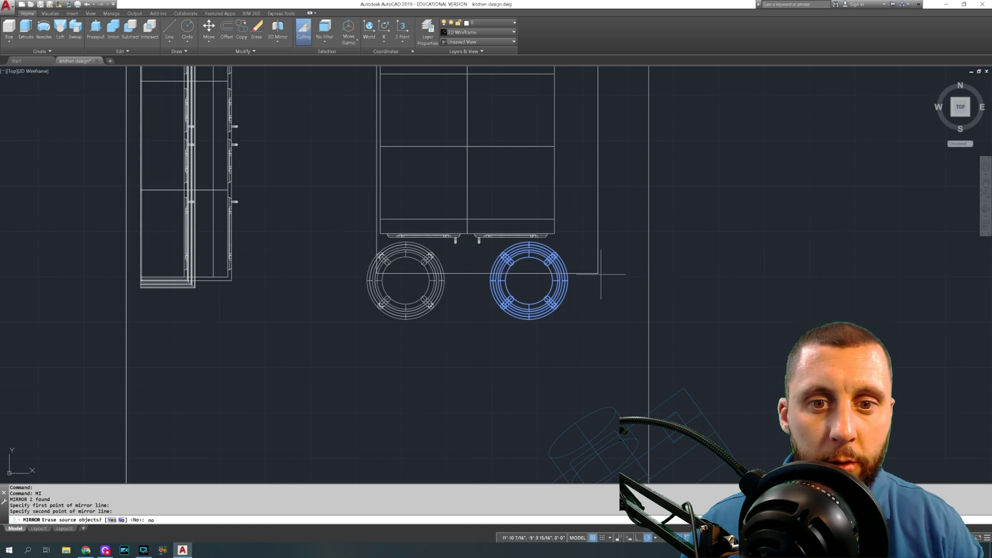
{"action": "type", "text": "no"}
{"action": "key", "text": "Return"}
Mirror both stools across the island's diagonal onto its east side, using the cabinet and countertop corners as mirror-line endpoints and keeping the originals
{"action": "left_click", "coordinate": [582, 291]}
{"action": "left_click", "coordinate": [358, 341]}
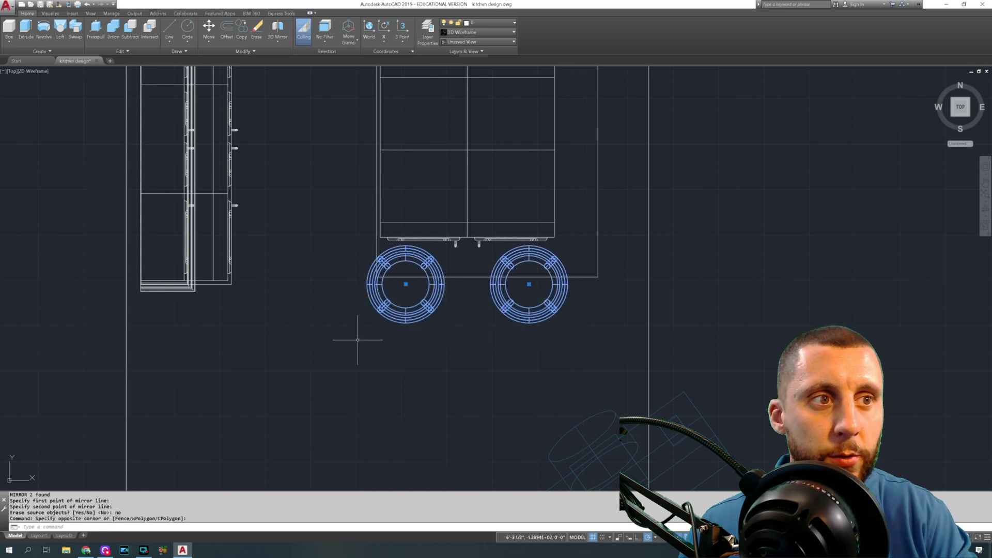
{"action": "key", "text": "Return"}
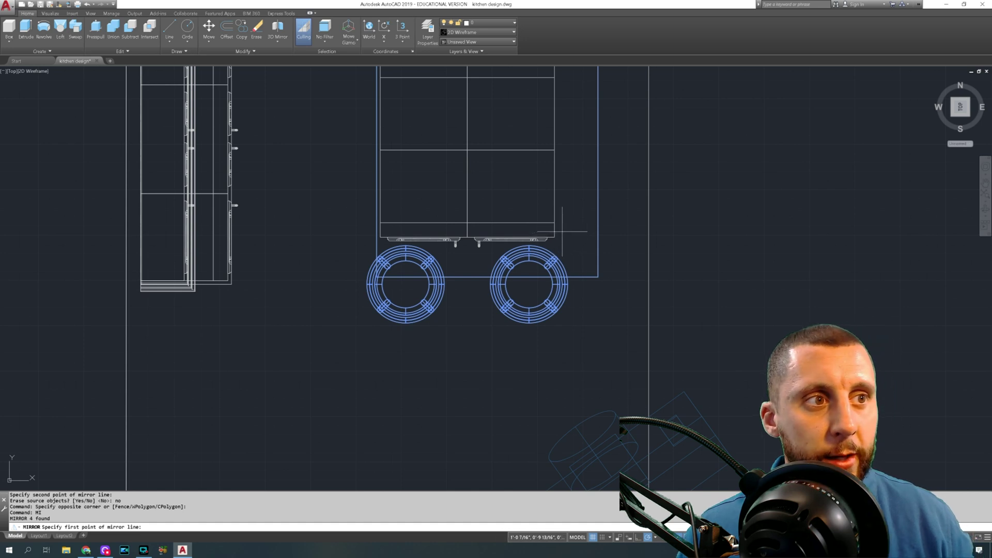
{"action": "key", "text": "Return"}
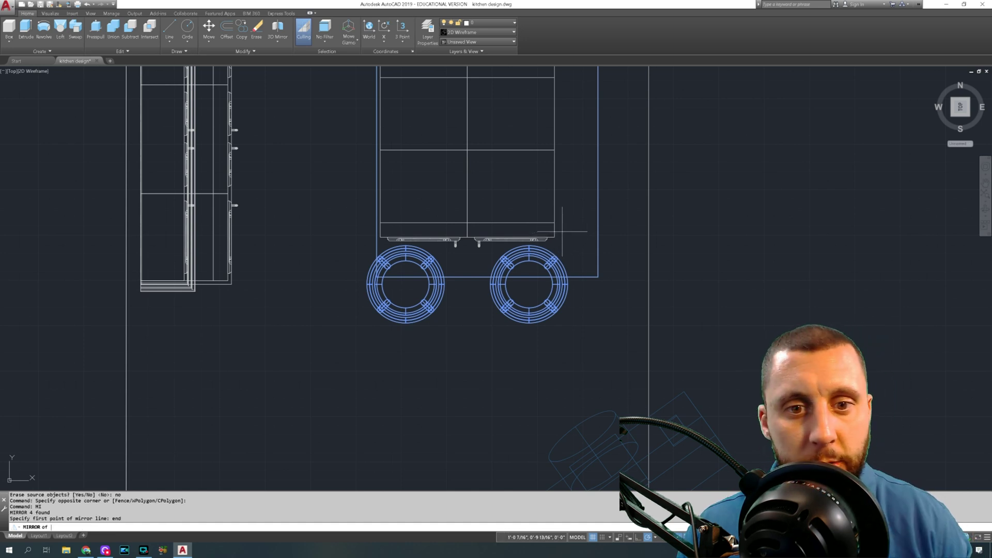
{"action": "left_click", "coordinate": [554, 237]}
{"action": "middle_click_drag", "start_coordinate": [422, 126], "coordinate": [437, 184]}
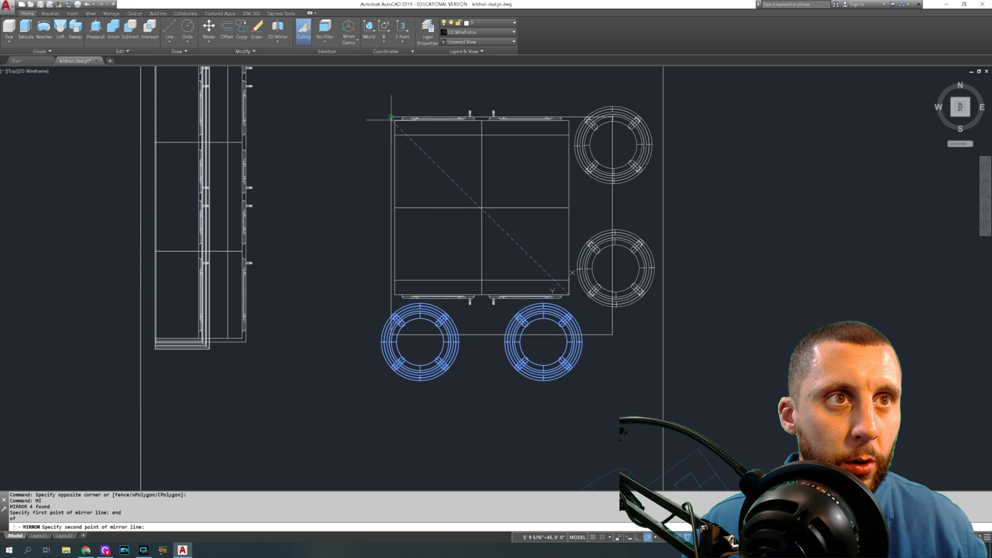
{"action": "left_click", "coordinate": [391, 116]}
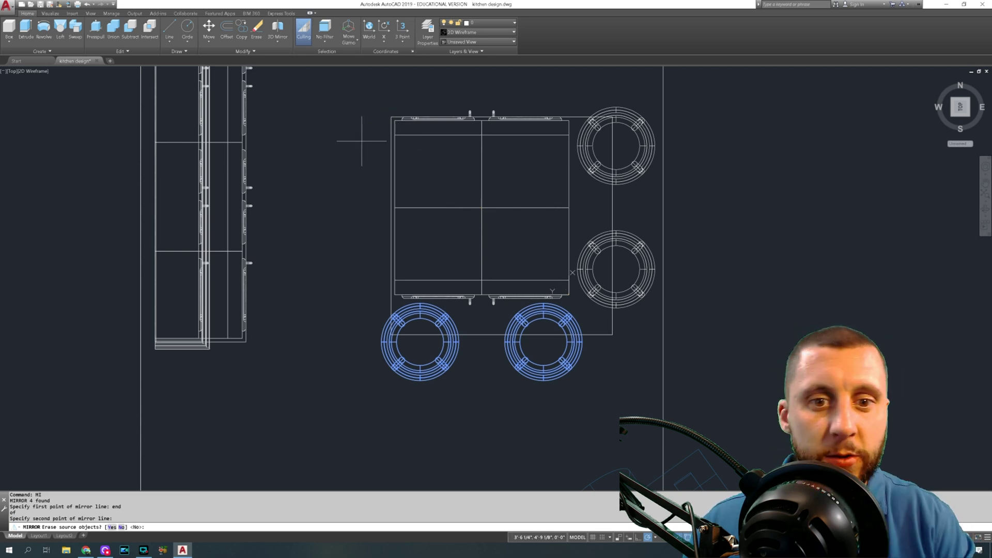
{"action": "type", "text": "no"}
{"action": "key", "text": "Return"}
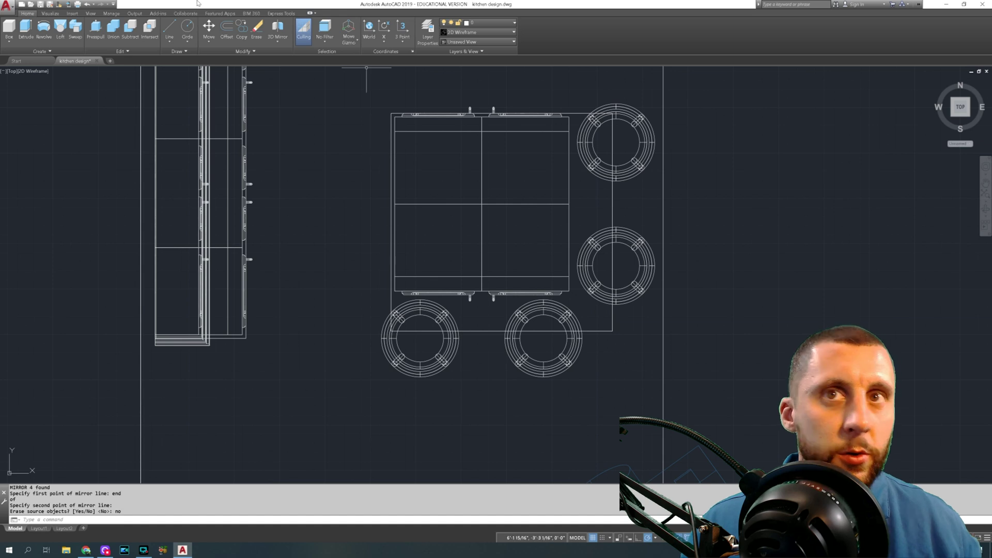
Show the model in the Conceptual visual style from the SE Isometric view
{"action": "left_click", "coordinate": [34, 71]}
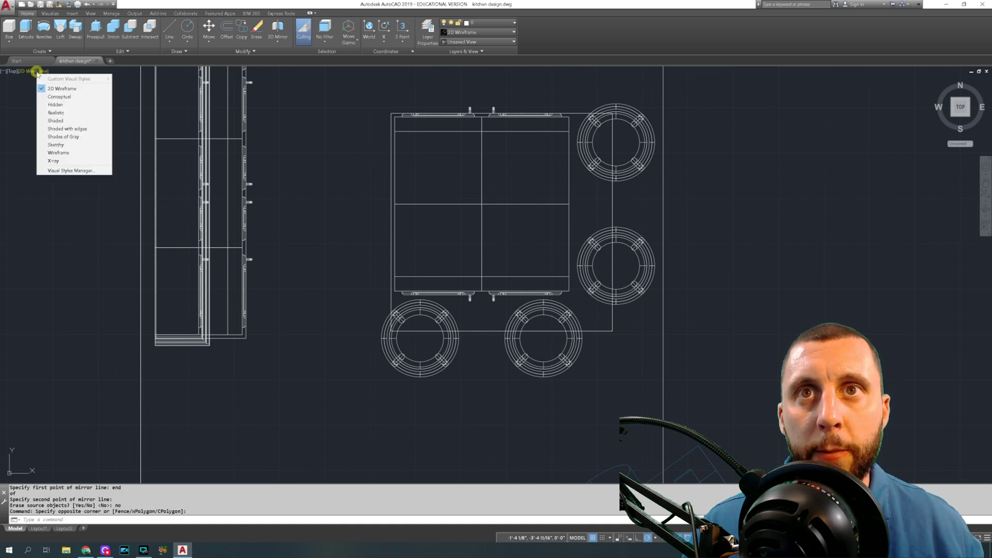
{"action": "left_click", "coordinate": [60, 97]}
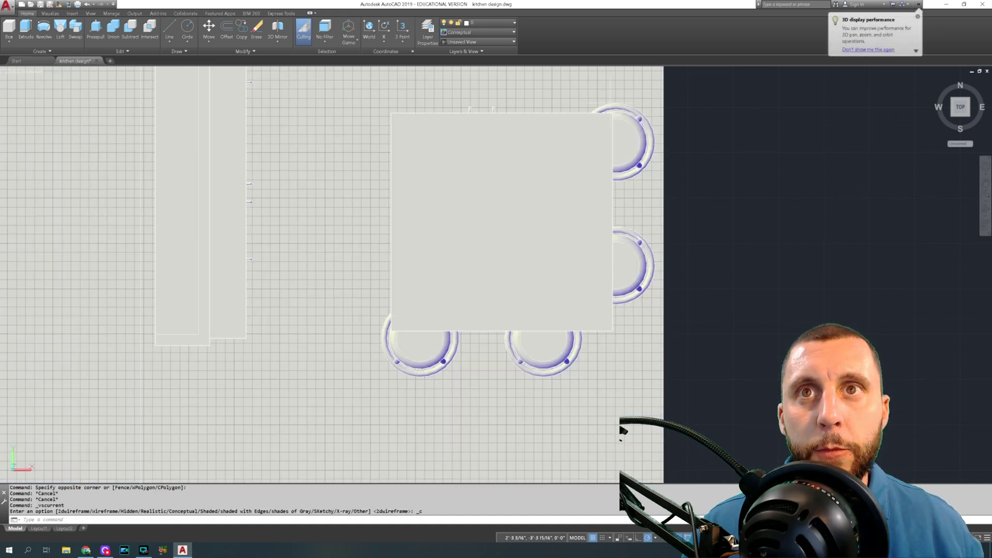
{"action": "left_click", "coordinate": [973, 126]}
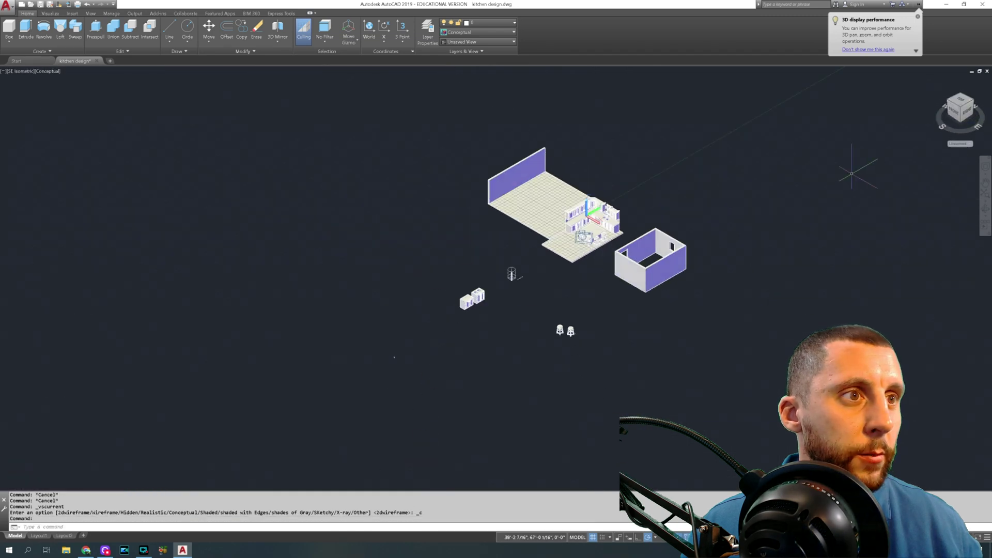
Set the saved Camera1 model view as current through the View Manager
{"action": "key", "text": "Return"}
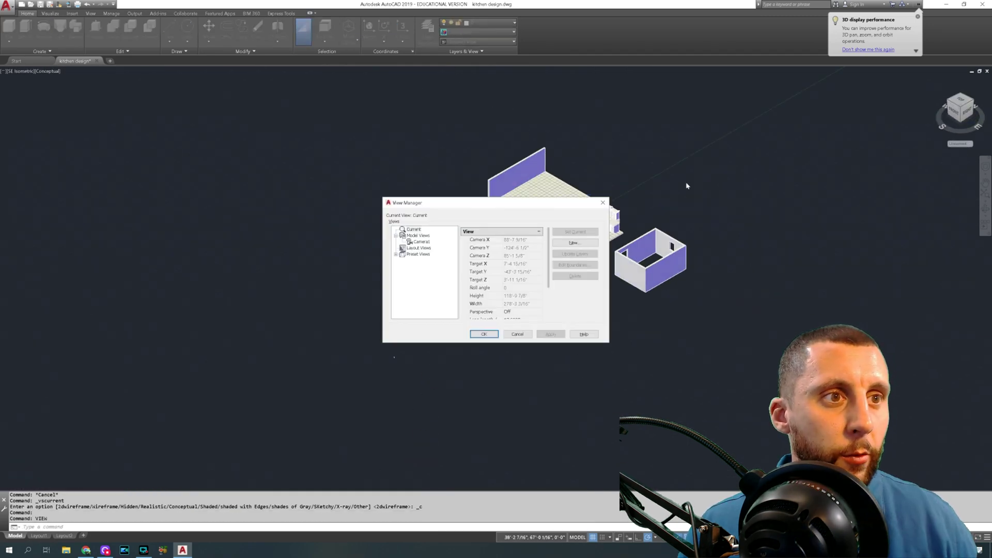
{"action": "double_click", "coordinate": [422, 242]}
{"action": "left_click", "coordinate": [551, 334]}
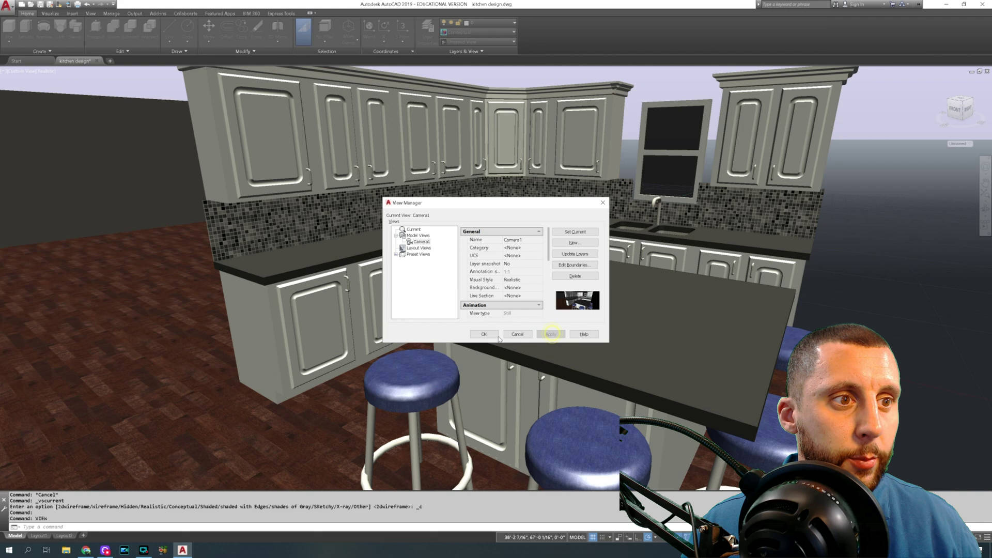
{"action": "left_click", "coordinate": [484, 334]}
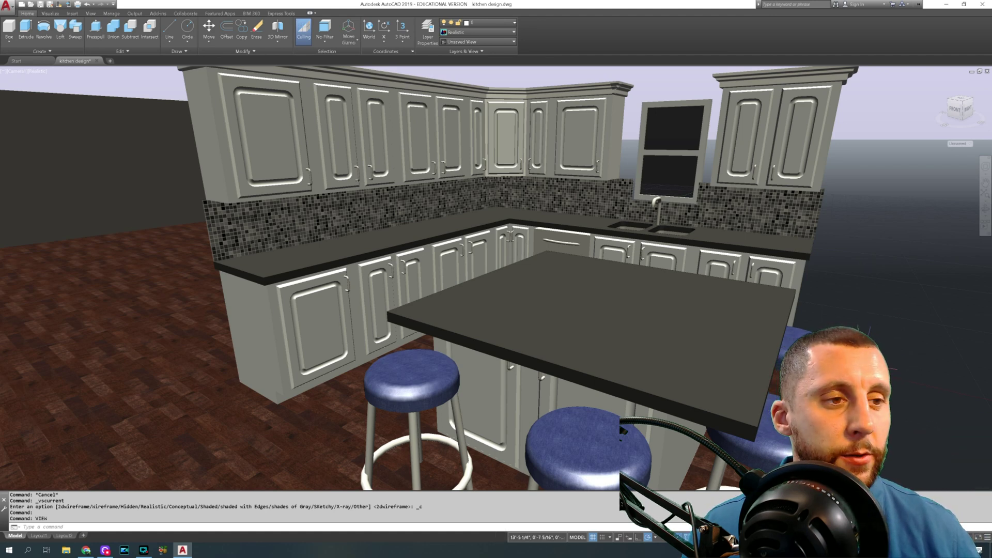
Examine the kitchen floor's extent around the island and stools from farther away
{"action": "scroll", "coordinate": [476, 366], "scroll_direction": "down", "scroll_amount": 10}
{"action": "middle_click_drag", "start_coordinate": [506, 331], "coordinate": [538, 336], "text": "shift"}
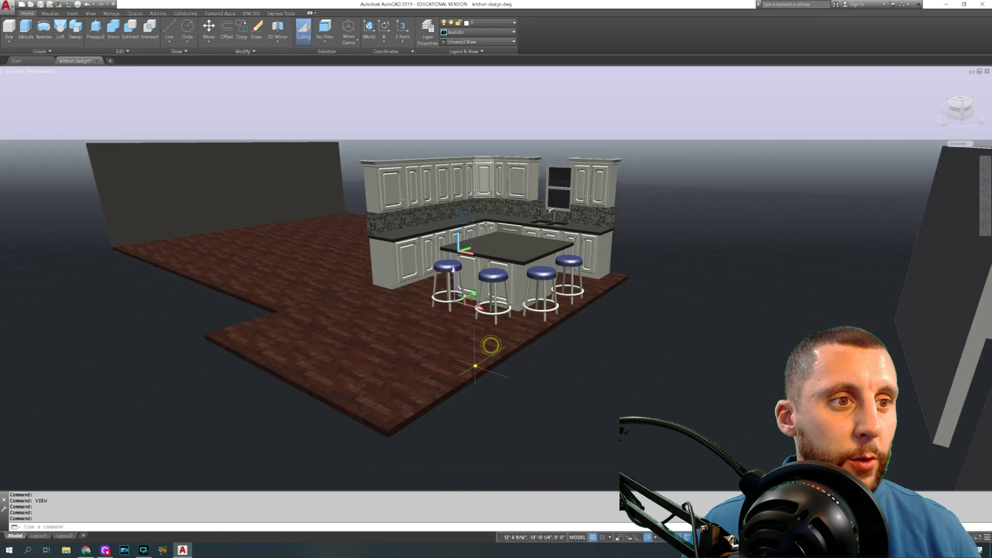
{"action": "middle_click", "coordinate": [449, 393]}
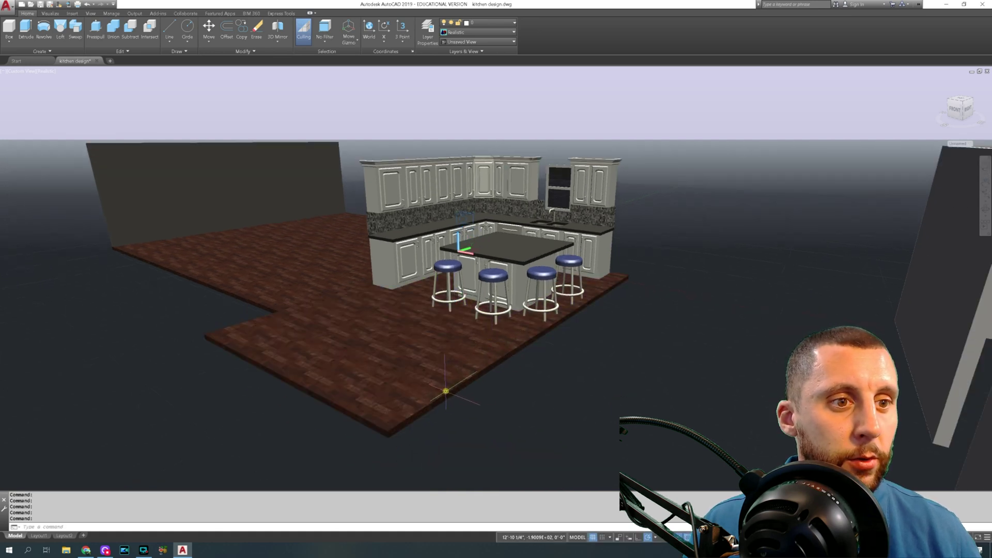
{"action": "key", "text": "Escape"}
{"action": "key", "text": "Escape"}
{"action": "left_click", "coordinate": [444, 394]}
{"action": "key", "text": "Escape"}
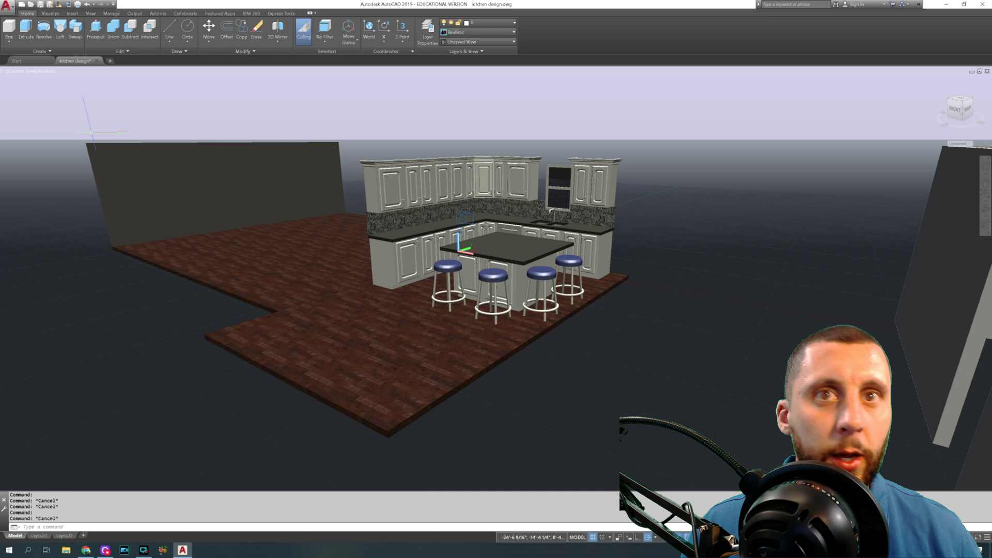
Display the model in 2D Wireframe from the Top view and orbit to an angled view of the kitchen floor
{"action": "left_click", "coordinate": [42, 71]}
{"action": "left_click", "coordinate": [56, 94]}
{"action": "left_click", "coordinate": [42, 70]}
{"action": "left_click", "coordinate": [52, 86]}
{"action": "left_click", "coordinate": [23, 71]}
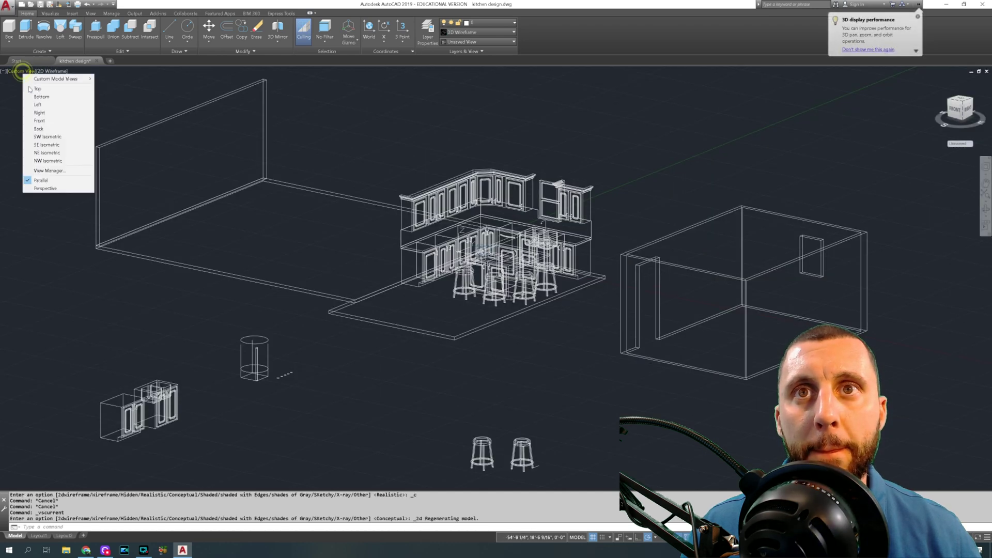
{"action": "left_click", "coordinate": [32, 84]}
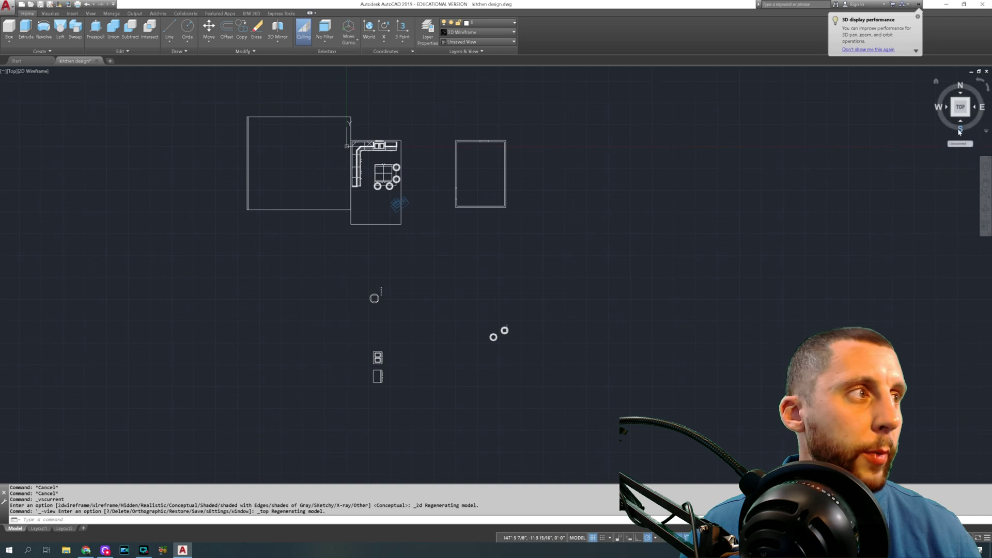
{"action": "right_click", "coordinate": [980, 107]}
{"action": "left_click", "coordinate": [945, 124]}
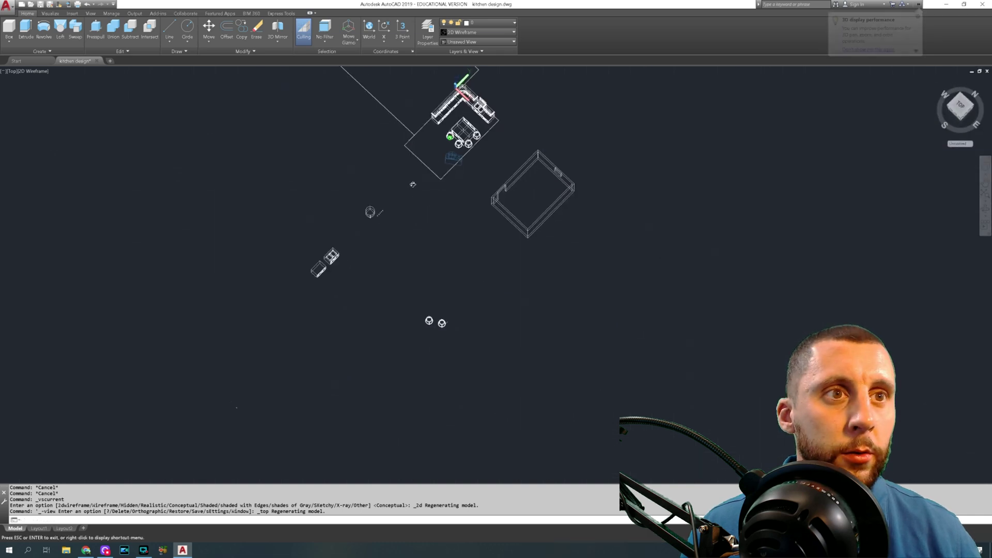
{"action": "scroll", "coordinate": [450, 150], "scroll_direction": "up", "scroll_amount": 5}
{"action": "left_click", "coordinate": [455, 157]}
{"action": "left_click", "coordinate": [436, 129]}
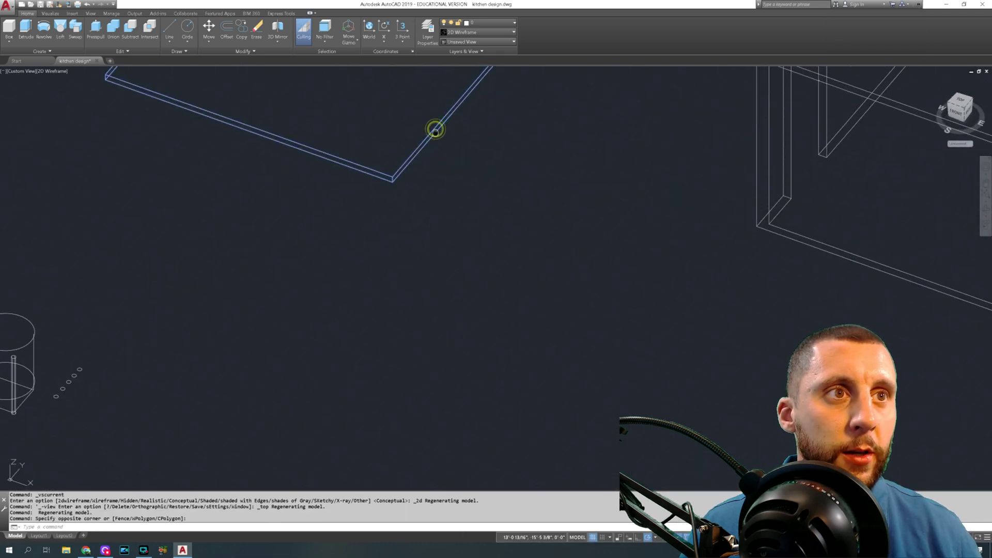
{"action": "scroll", "coordinate": [476, 223], "scroll_direction": "down", "scroll_amount": 6}
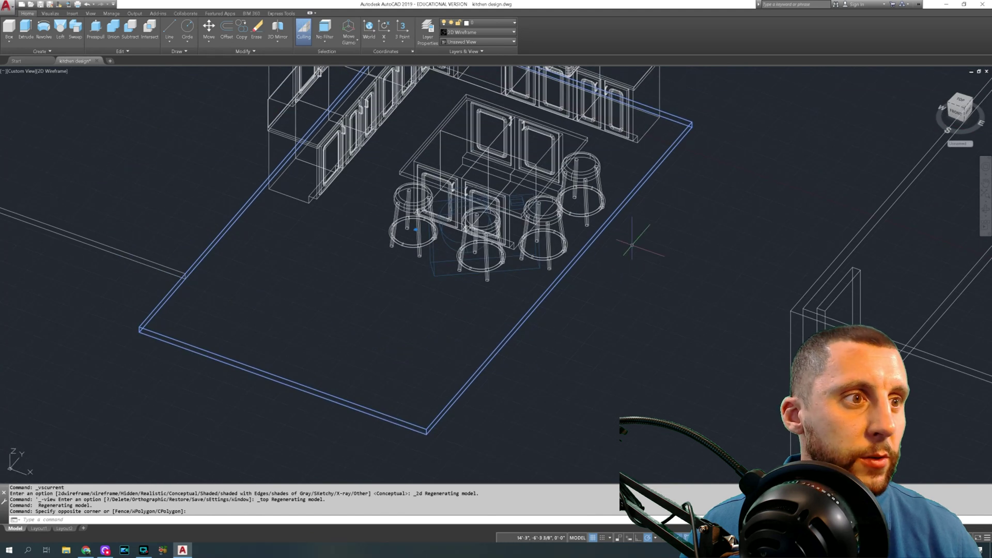
{"action": "key", "text": "Escape"}
{"action": "left_click", "coordinate": [8, 29]}
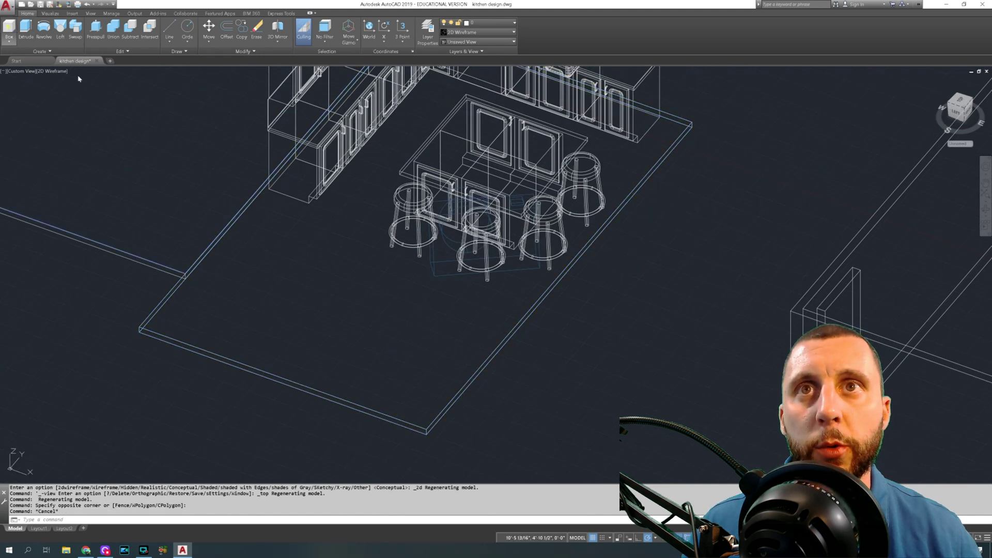
{"action": "left_click", "coordinate": [426, 430]}
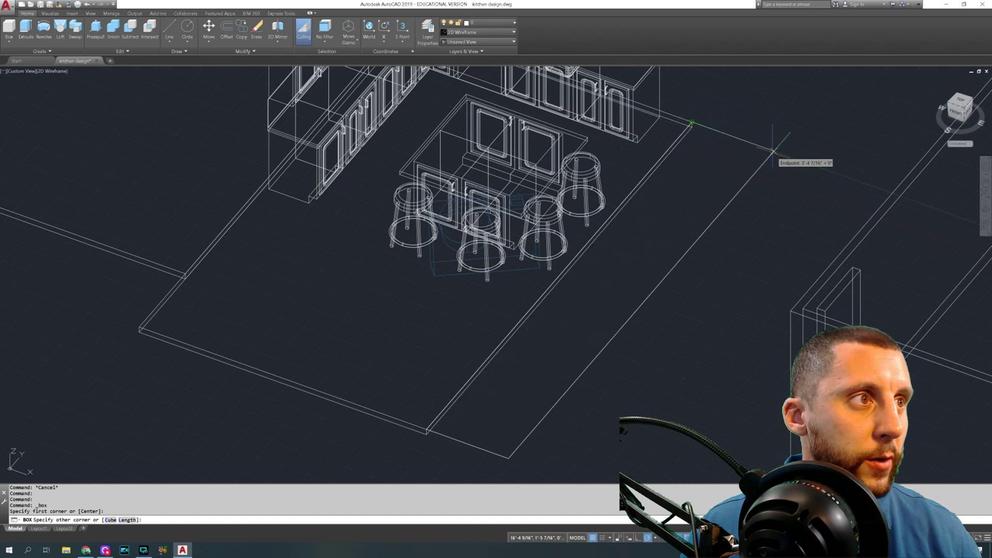
{"action": "left_click", "coordinate": [835, 176]}
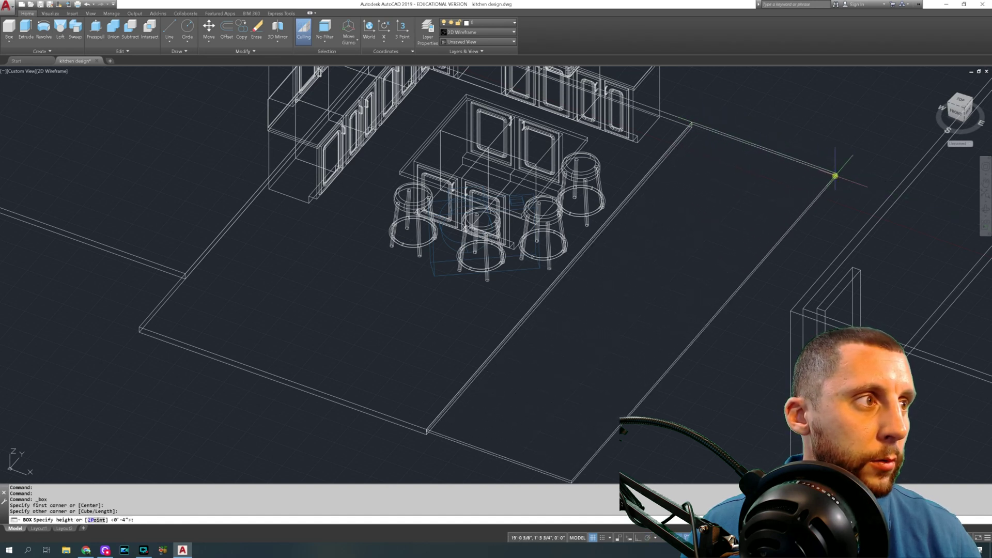
{"action": "key", "text": "Escape"}
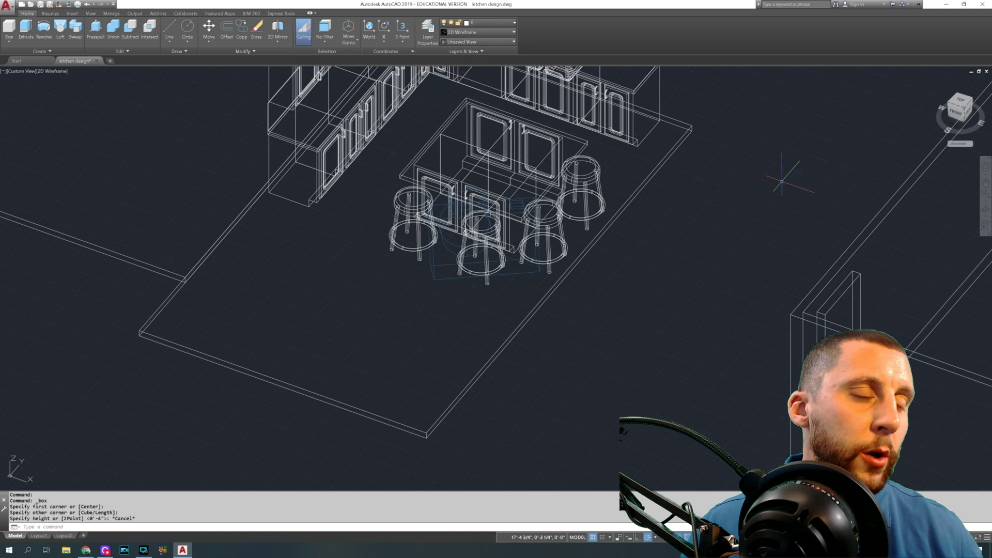
Extend the floor eastward with a box 10' long from its southeast corner, matching the existing floor's width and thickness by its endpoints
{"action": "left_click", "coordinate": [10, 27]}
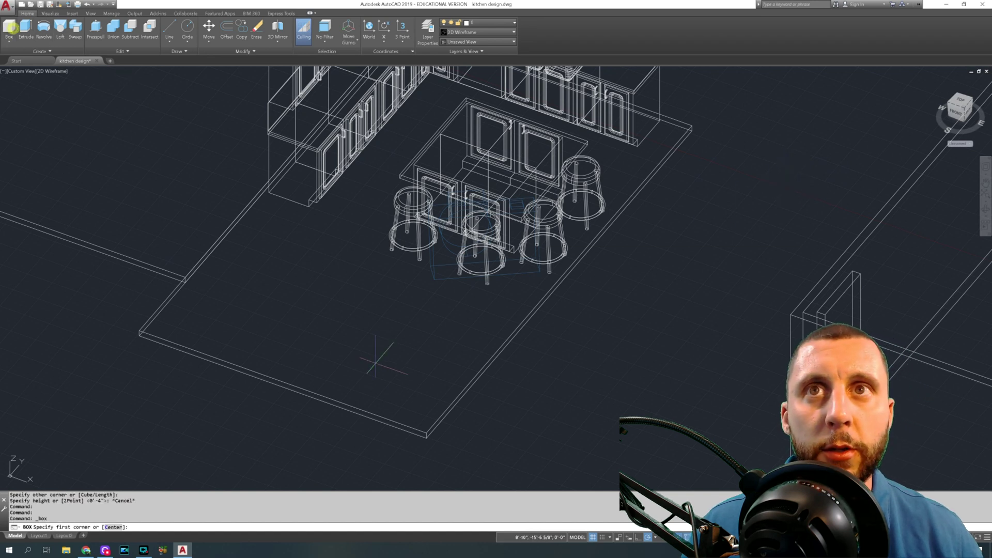
{"action": "left_click", "coordinate": [427, 433]}
{"action": "type", "text": "L"}
{"action": "key", "text": "Return"}
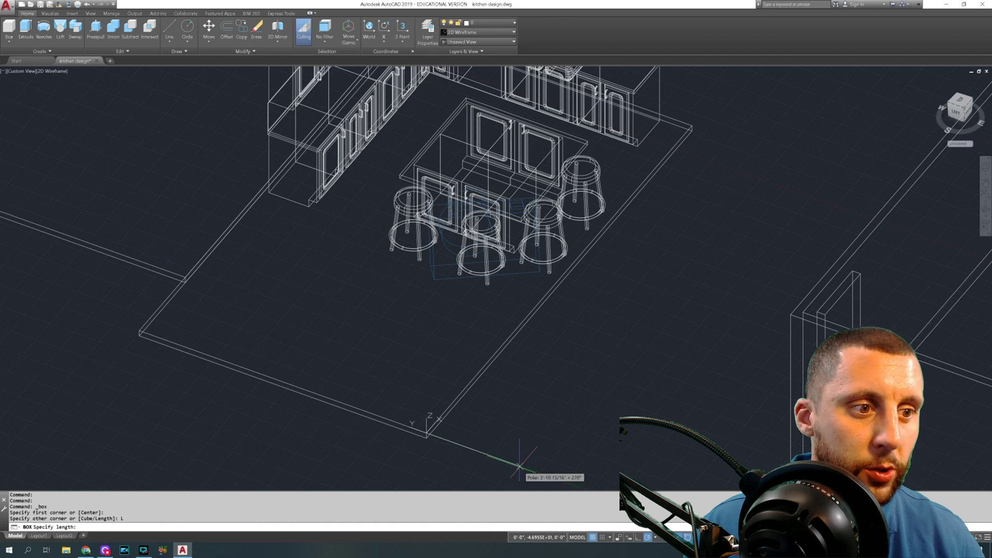
{"action": "type", "text": "10'"}
{"action": "key", "text": "Return"}
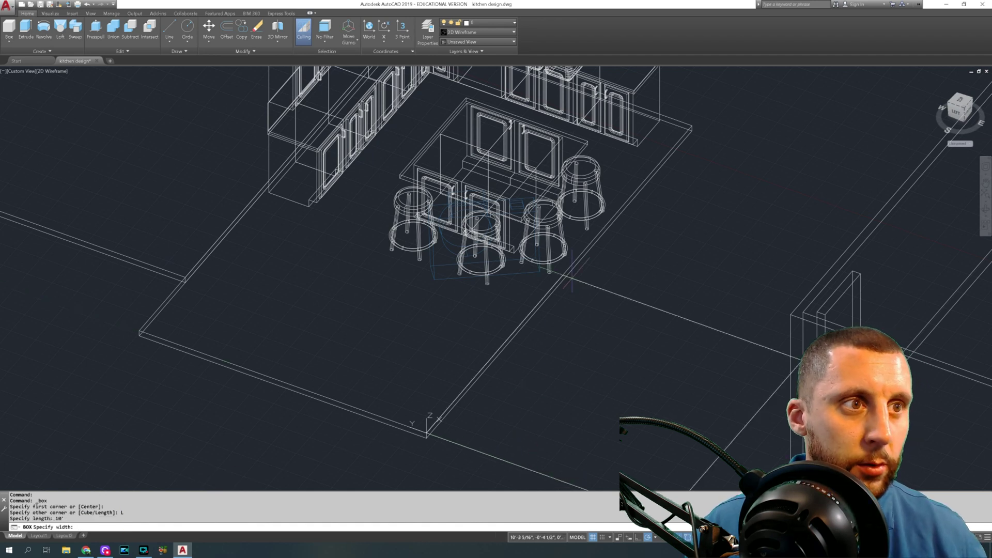
{"action": "left_click", "coordinate": [694, 128]}
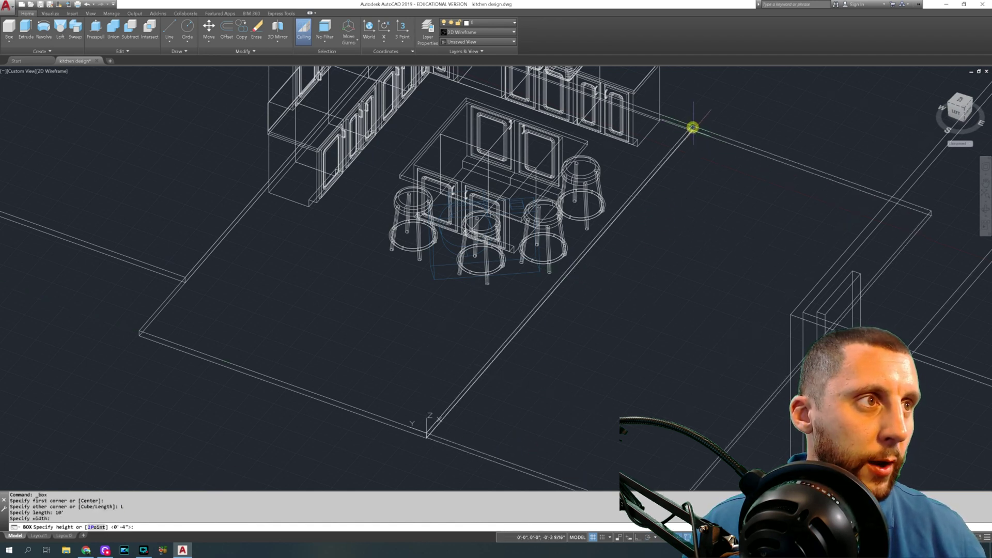
{"action": "scroll", "coordinate": [687, 128], "scroll_direction": "up", "scroll_amount": 5}
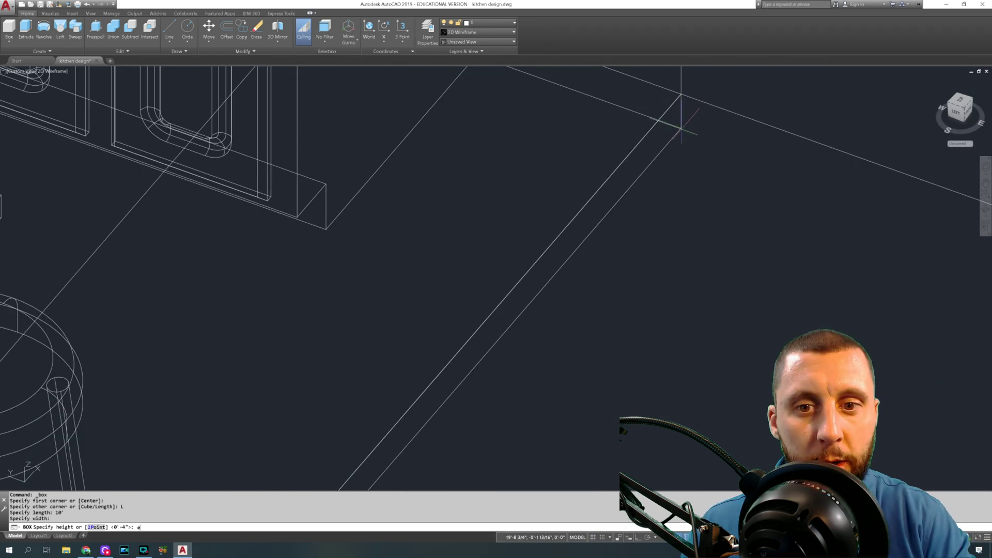
{"action": "type", "text": "end"}
{"action": "key", "text": "Return"}
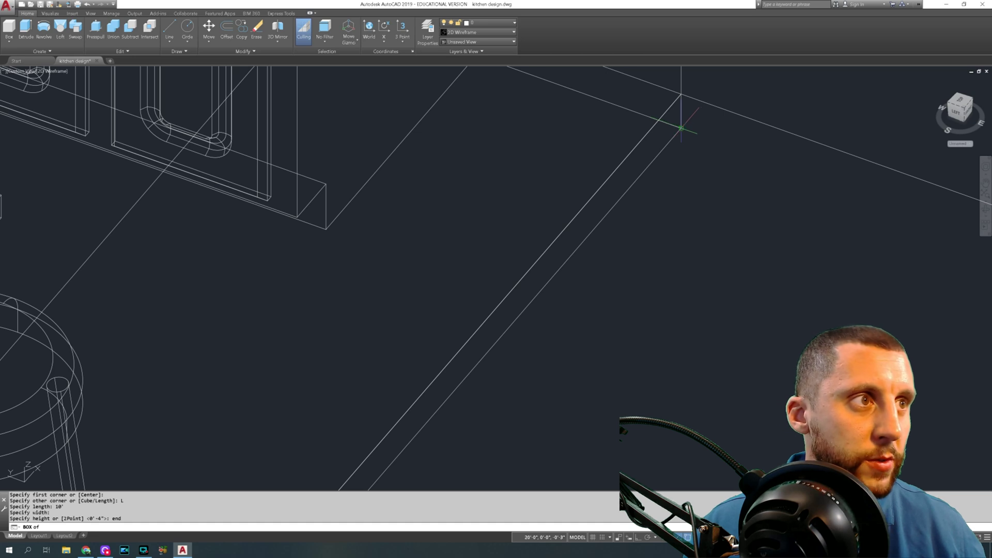
{"action": "left_click", "coordinate": [681, 128]}
{"action": "scroll", "coordinate": [687, 134], "scroll_direction": "down", "scroll_amount": 6}
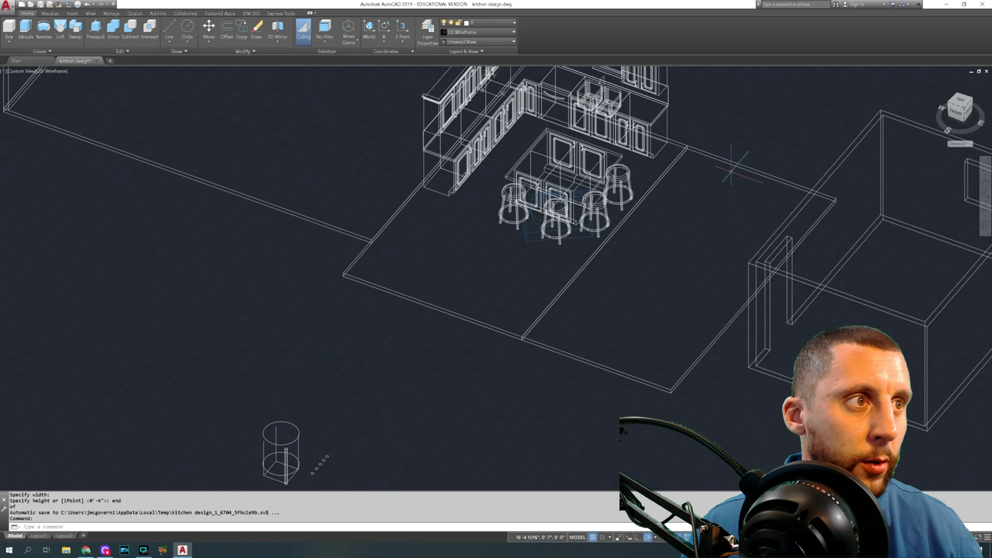
Union the new floor box with the existing kitchen floor
{"action": "key", "text": "Return"}
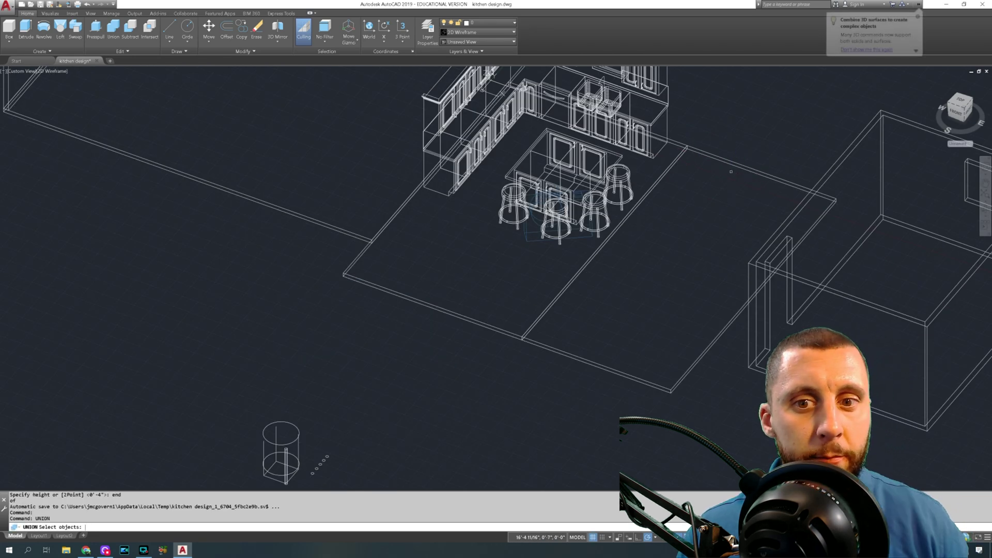
{"action": "left_click", "coordinate": [699, 138]}
{"action": "left_click", "coordinate": [678, 155]}
{"action": "key", "text": "Return"}
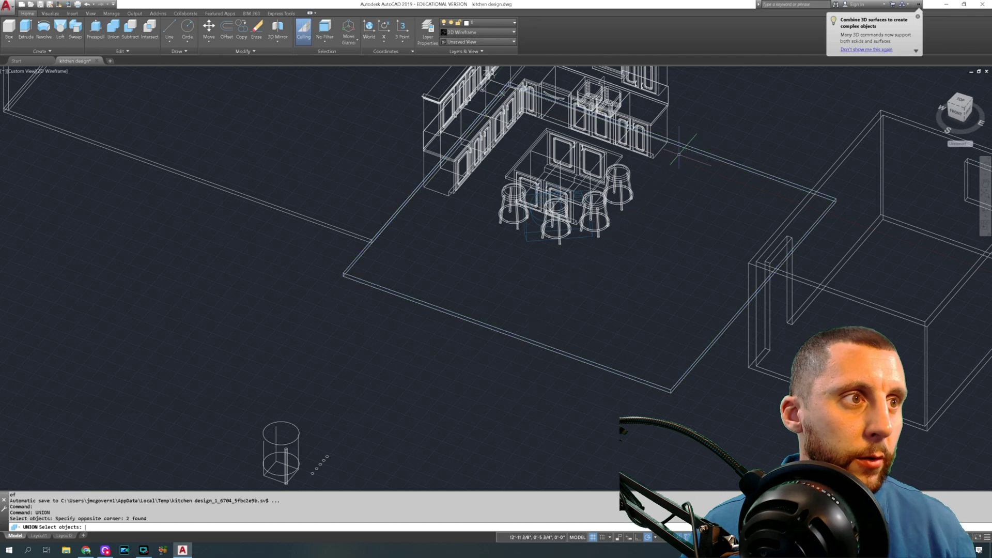
Show the model from the Top view with the kitchen floor and the separate room walls in frame
{"action": "middle_click_drag", "start_coordinate": [667, 204], "coordinate": [547, 230]}
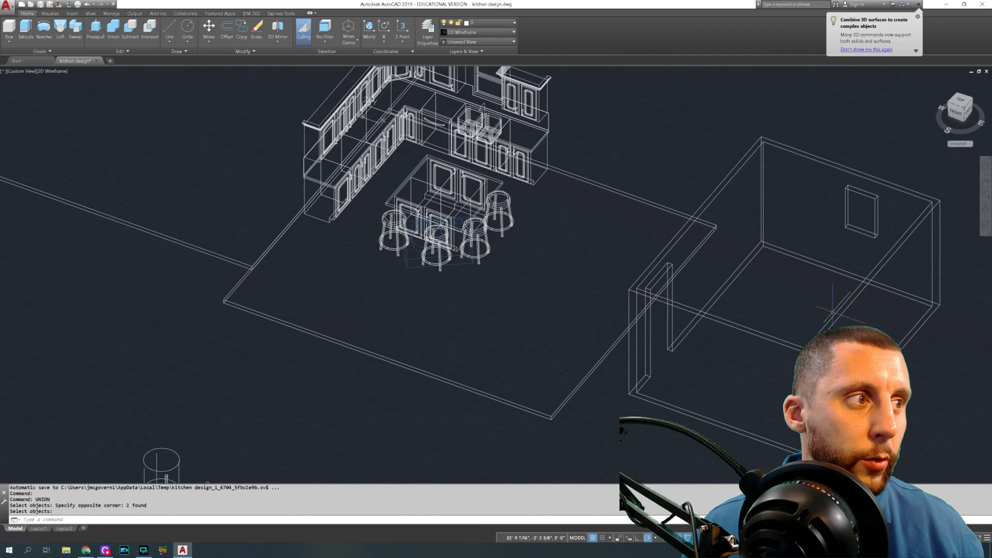
{"action": "middle_click_drag", "start_coordinate": [832, 312], "coordinate": [688, 260]}
{"action": "left_click", "coordinate": [26, 71]}
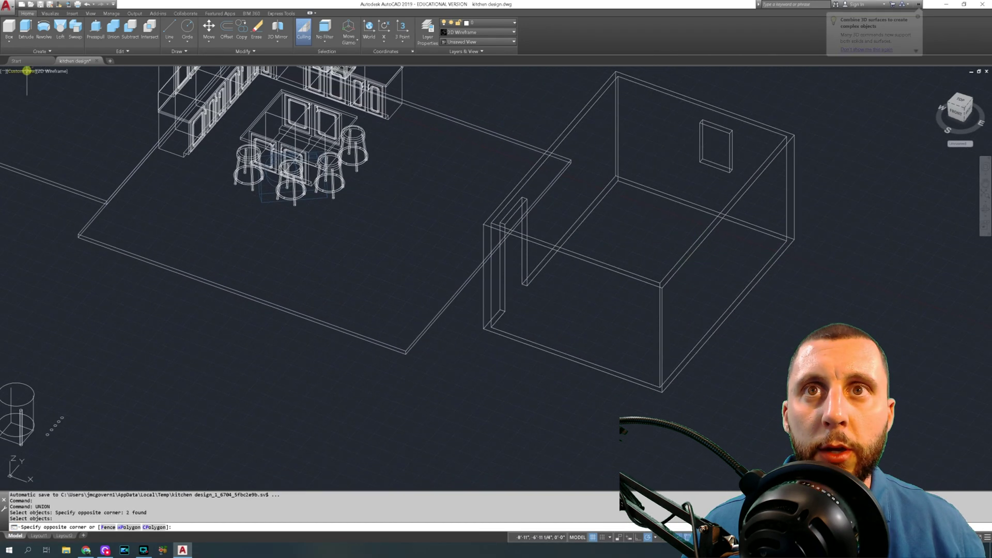
{"action": "left_click", "coordinate": [29, 84]}
{"action": "left_click", "coordinate": [21, 71]}
{"action": "left_click", "coordinate": [36, 90]}
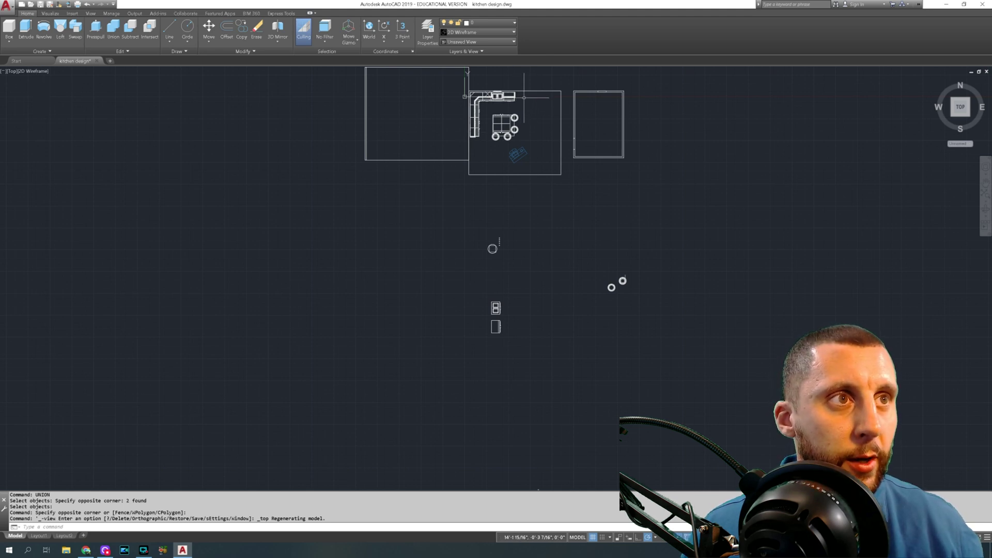
{"action": "scroll", "coordinate": [522, 97], "scroll_direction": "up", "scroll_amount": 5}
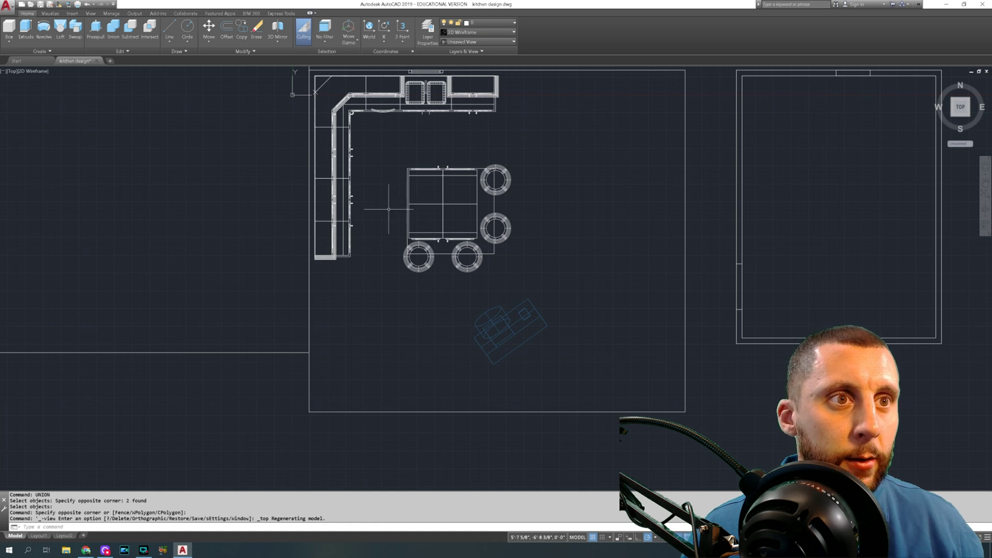
{"action": "middle_click_drag", "start_coordinate": [392, 209], "coordinate": [369, 227]}
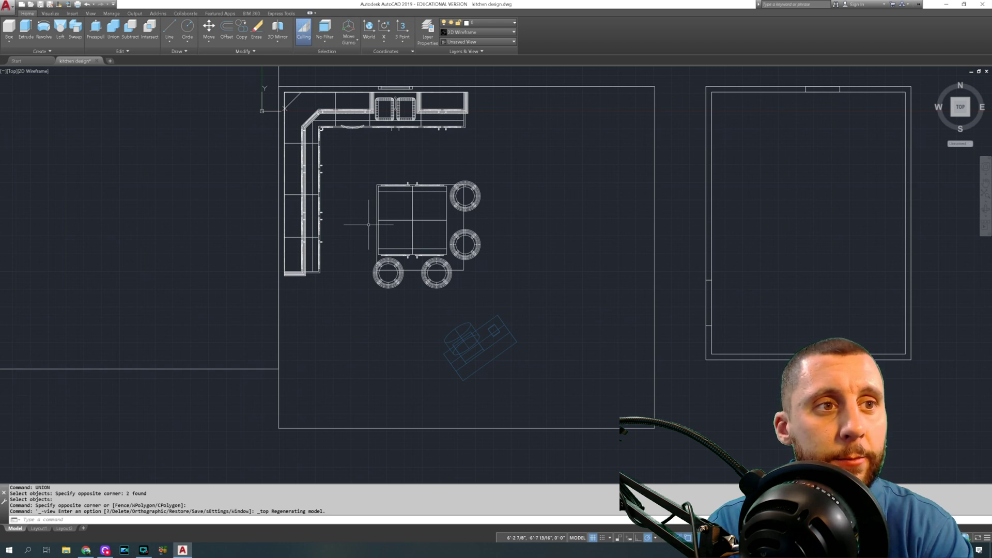
{"action": "middle_click_drag", "start_coordinate": [644, 211], "coordinate": [456, 222]}
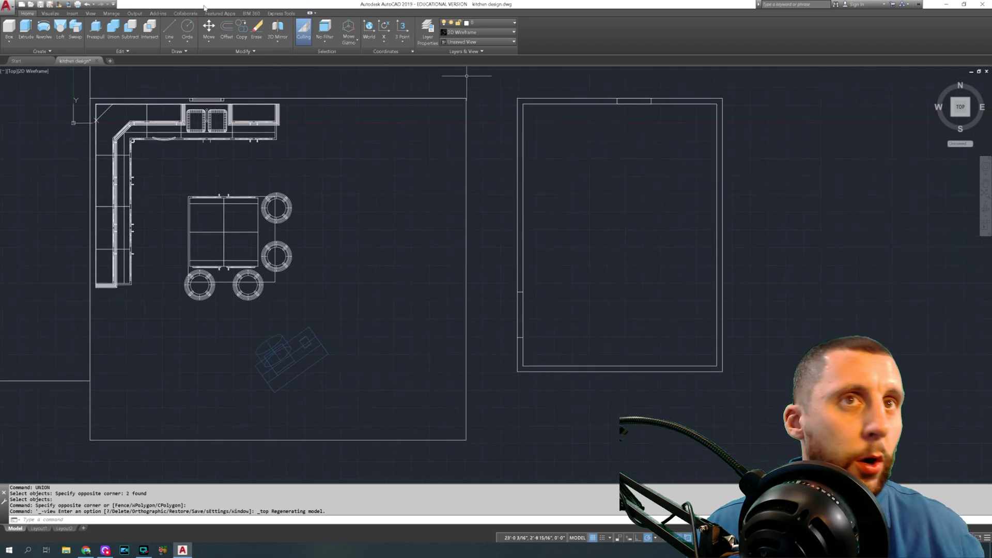
Draw a vertical guide line through the separate room walls, just inside the east wall and extending past the north and south walls
{"action": "left_click", "coordinate": [171, 27]}
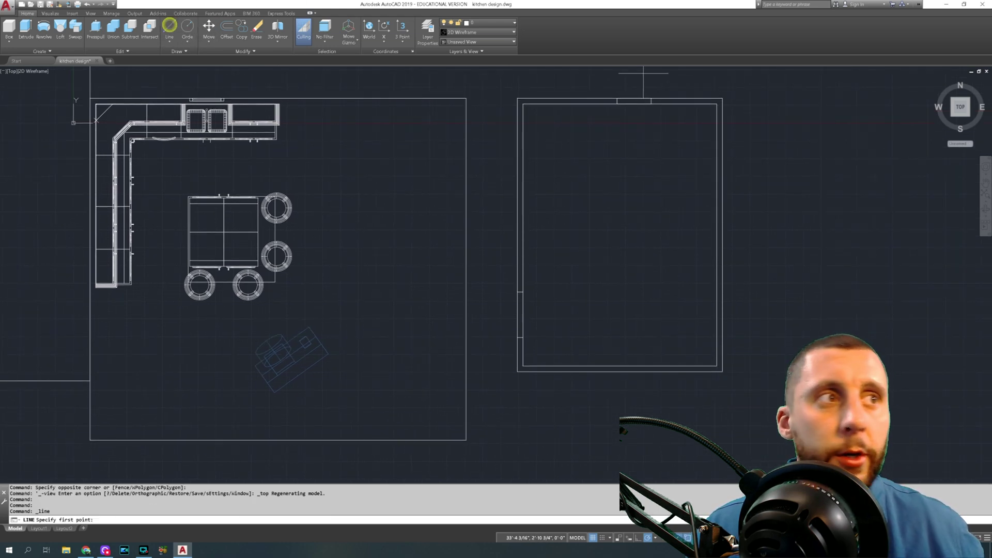
{"action": "left_click", "coordinate": [701, 78]}
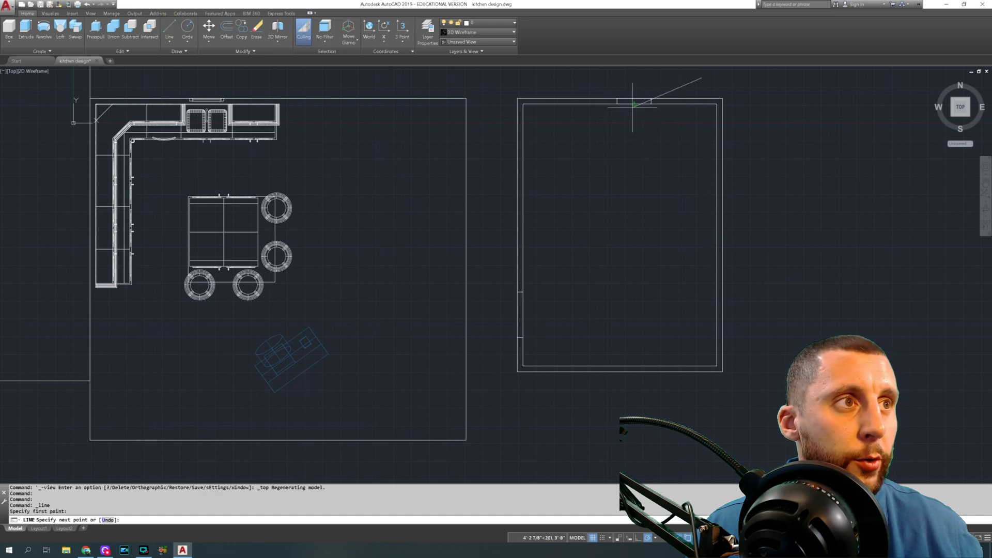
{"action": "left_click", "coordinate": [702, 405]}
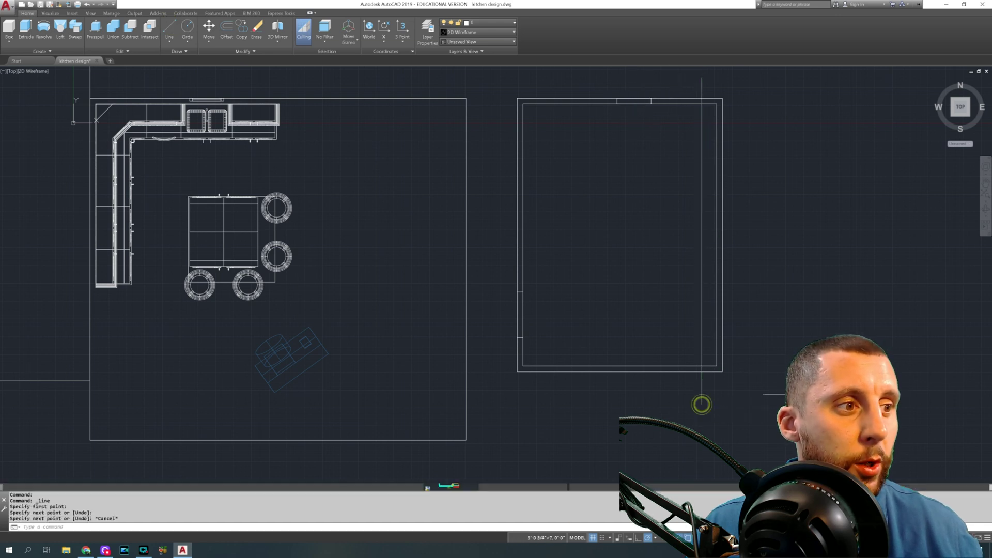
{"action": "key", "text": "Escape"}
Slice the room walls along the vertical guide line's endpoints, keeping both sides
{"action": "type", "text": "slice"}
{"action": "key", "text": "Return"}
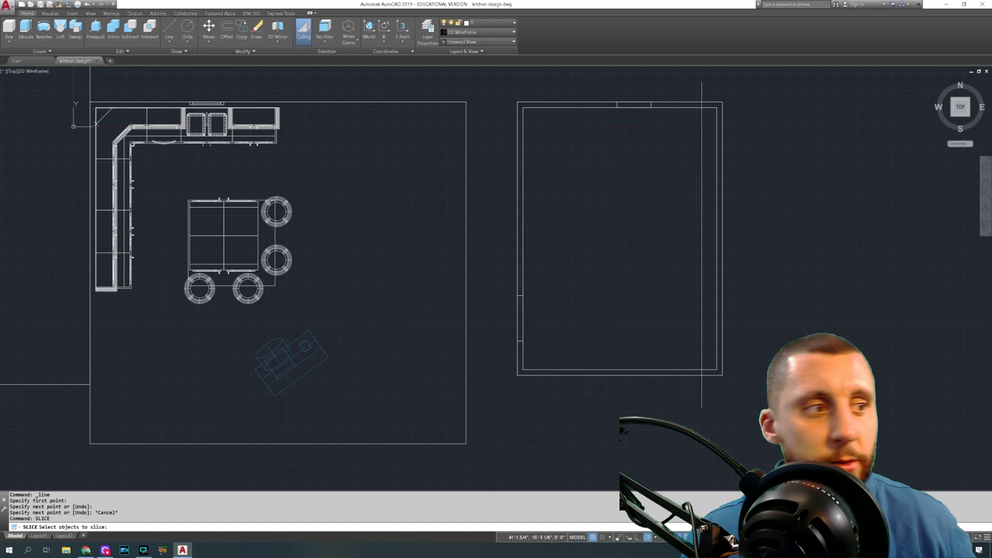
{"action": "key", "text": "Return"}
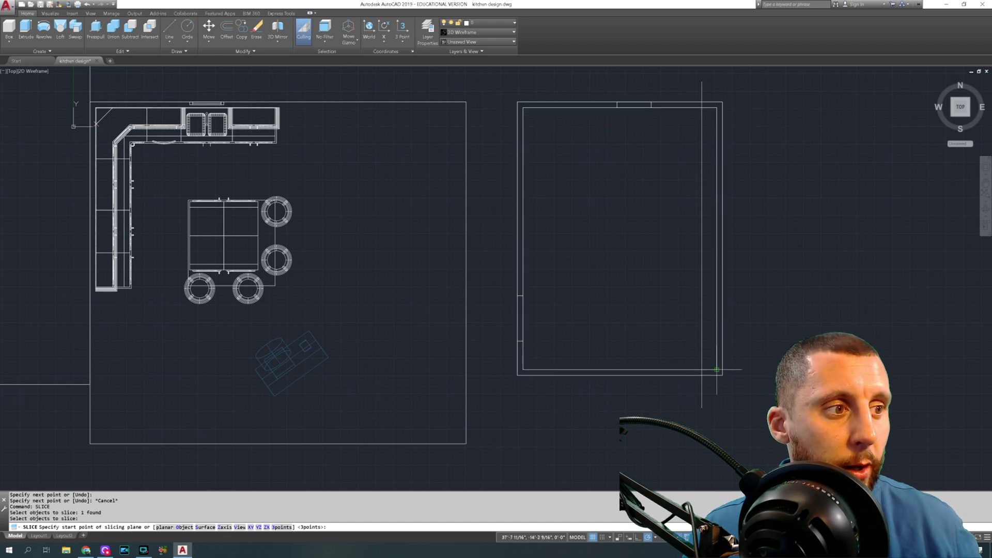
{"action": "left_click", "coordinate": [702, 406]}
{"action": "left_click", "coordinate": [702, 82]}
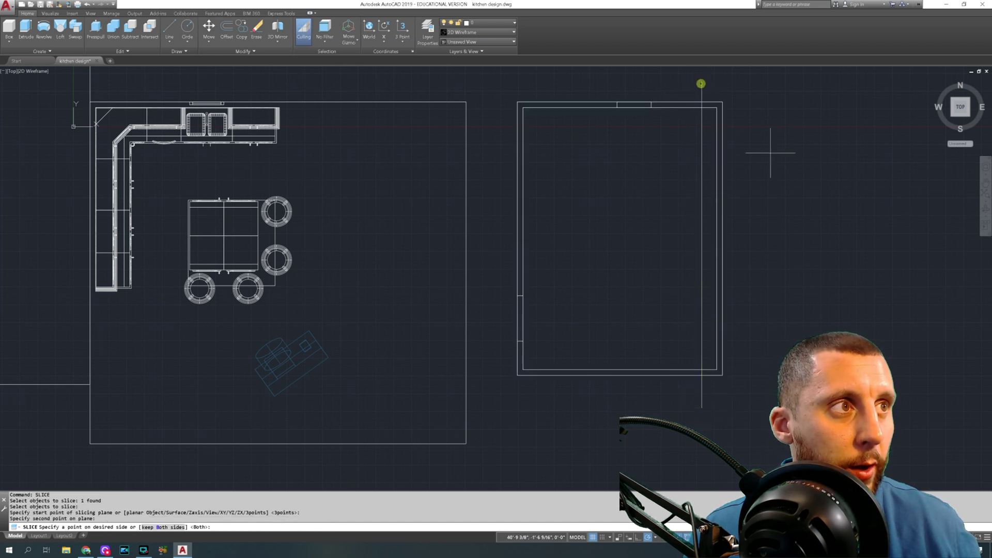
{"action": "key", "text": "Return"}
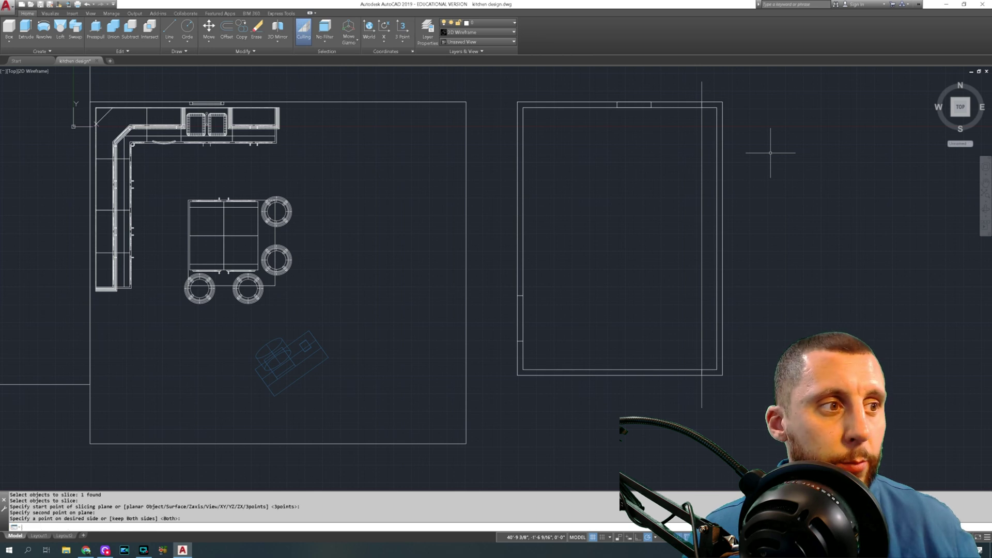
Delete the vertical guide line crossing the room walls
{"action": "left_click", "coordinate": [712, 293]}
{"action": "left_click", "coordinate": [688, 301]}
{"action": "key", "text": "Delete"}
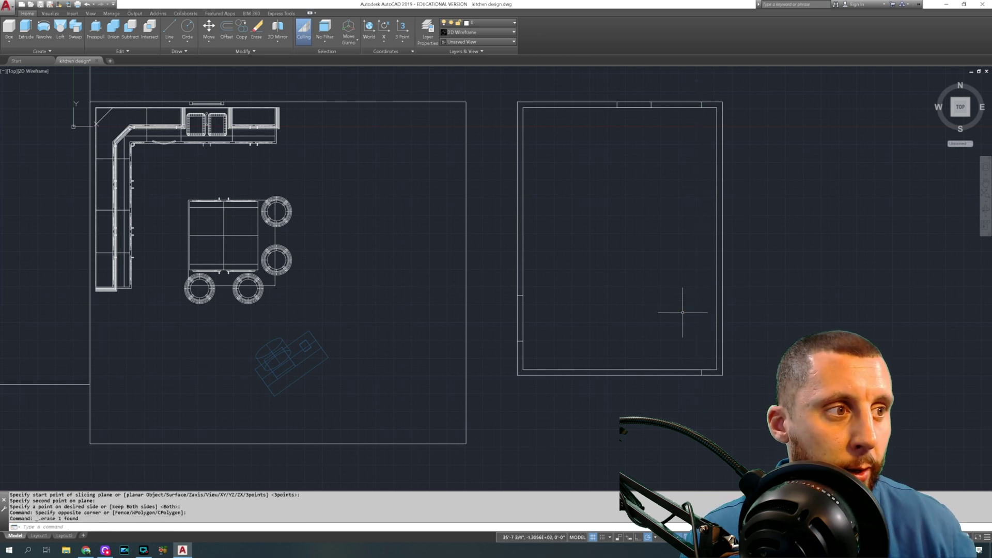
Move the sliced east wall section 10' straight east, away from the rest of the room walls
{"action": "left_click", "coordinate": [712, 294]}
{"action": "left_click", "coordinate": [682, 310]}
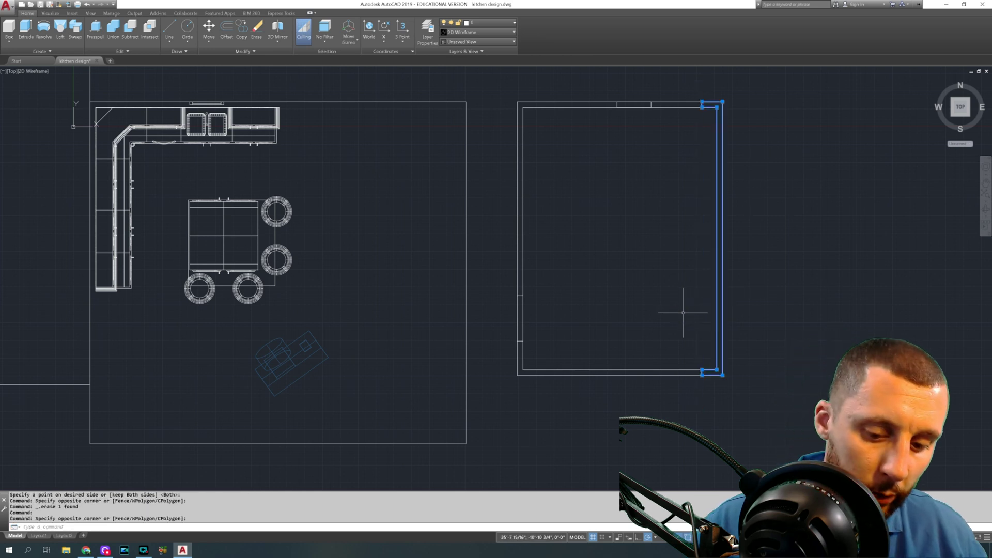
{"action": "type", "text": "m"}
{"action": "key", "text": "Return"}
{"action": "left_click", "coordinate": [750, 272]}
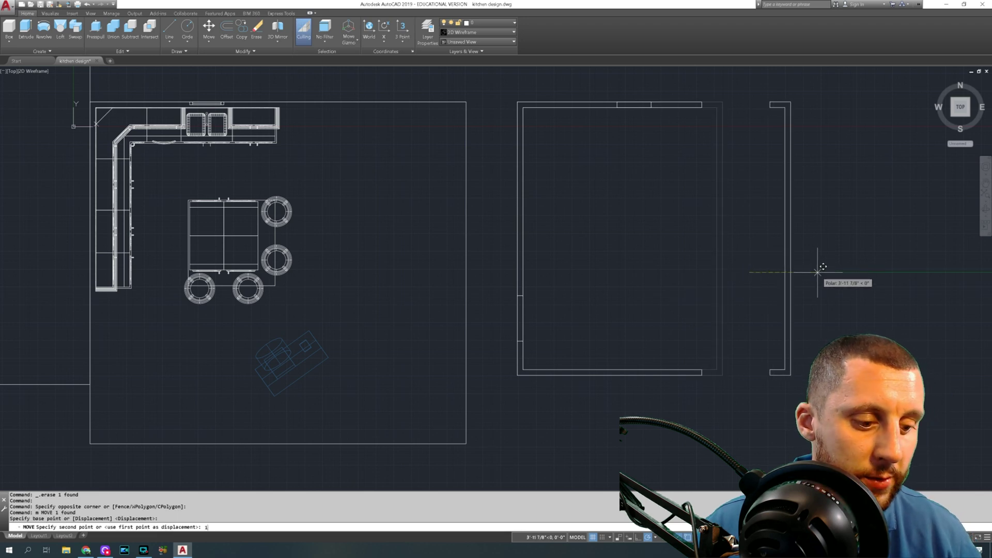
{"action": "type", "text": "10'"}
{"action": "key", "text": "Return"}
Fill the gap in the south wall with a solid box spanning between the facing cut ends at full wall height
{"action": "middle_click_drag", "start_coordinate": [820, 272], "coordinate": [725, 119]}
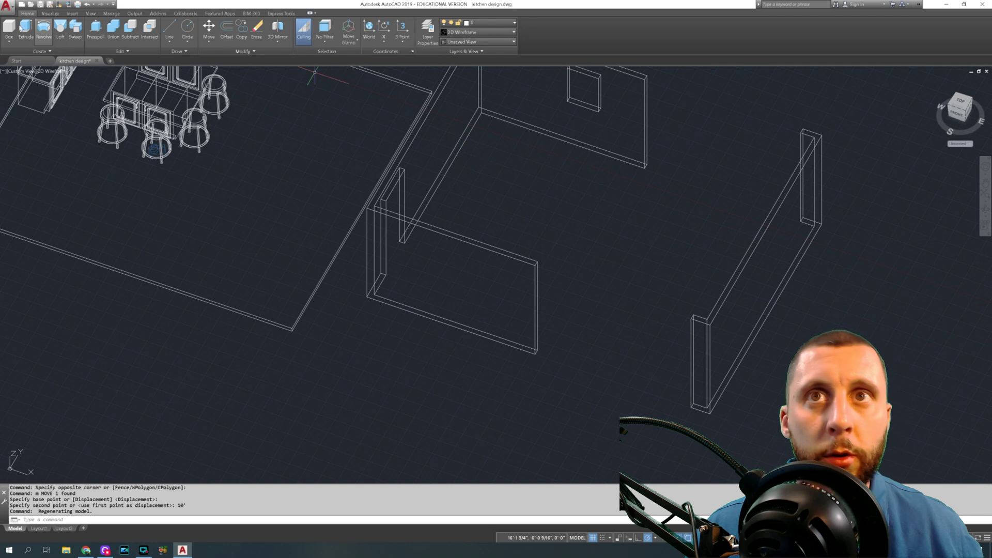
{"action": "left_click", "coordinate": [9, 29]}
{"action": "scroll", "coordinate": [540, 357], "scroll_direction": "up", "scroll_amount": 4}
{"action": "left_click", "coordinate": [524, 337]}
{"action": "middle_click_drag", "start_coordinate": [663, 352], "coordinate": [563, 303]}
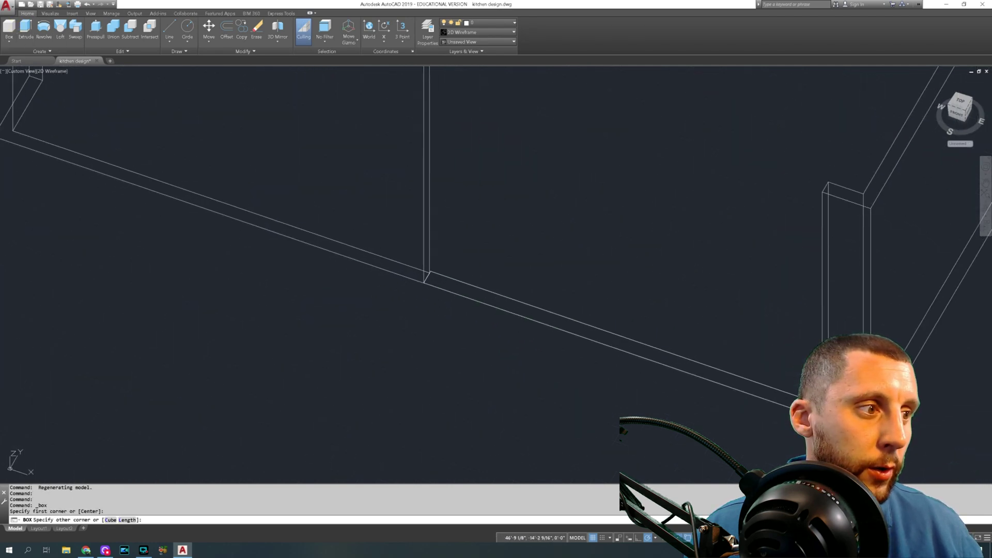
{"action": "left_click", "coordinate": [823, 193]}
{"action": "key", "text": "Return"}
Copy the south wall's infill box into the matching gap in the north wall, aligning it with the cut corner
{"action": "scroll", "coordinate": [786, 207], "scroll_direction": "down", "scroll_amount": 5}
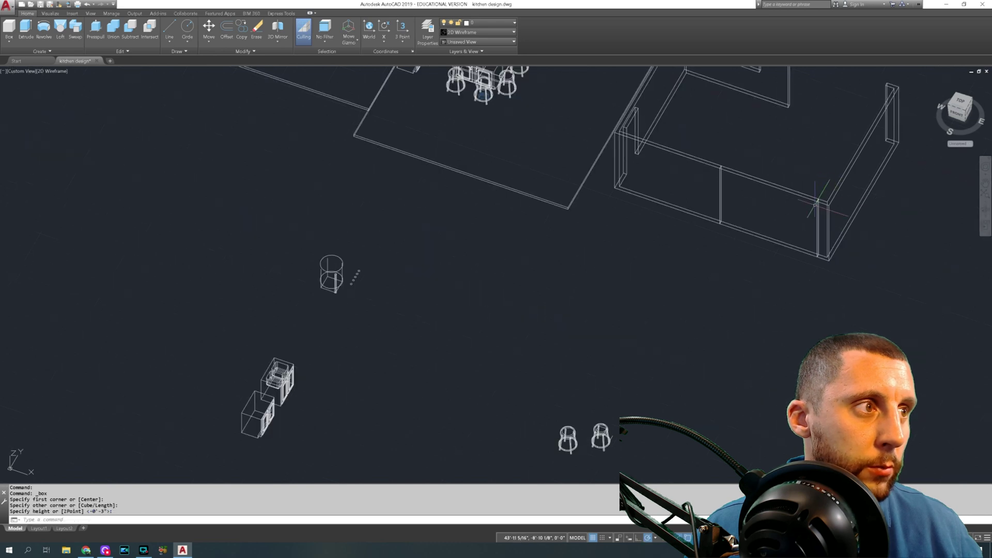
{"action": "left_click", "coordinate": [749, 225]}
{"action": "left_click", "coordinate": [730, 251]}
{"action": "type", "text": "cop"}
{"action": "key", "text": "Return"}
{"action": "scroll", "coordinate": [729, 253], "scroll_direction": "up", "scroll_amount": 4}
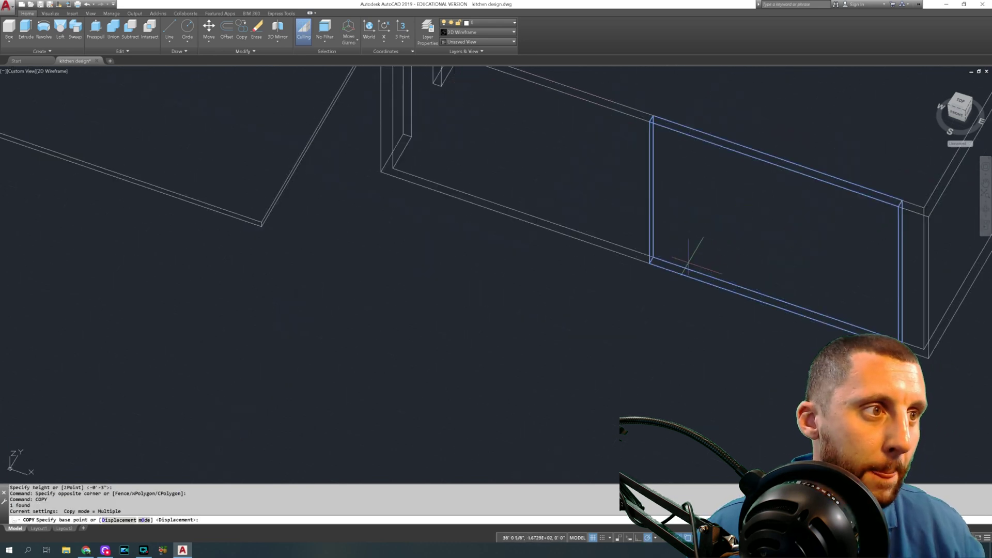
{"action": "left_click", "coordinate": [652, 257]}
{"action": "scroll", "coordinate": [654, 255], "scroll_direction": "down", "scroll_amount": 5}
{"action": "scroll", "coordinate": [667, 232], "scroll_direction": "up", "scroll_amount": 6}
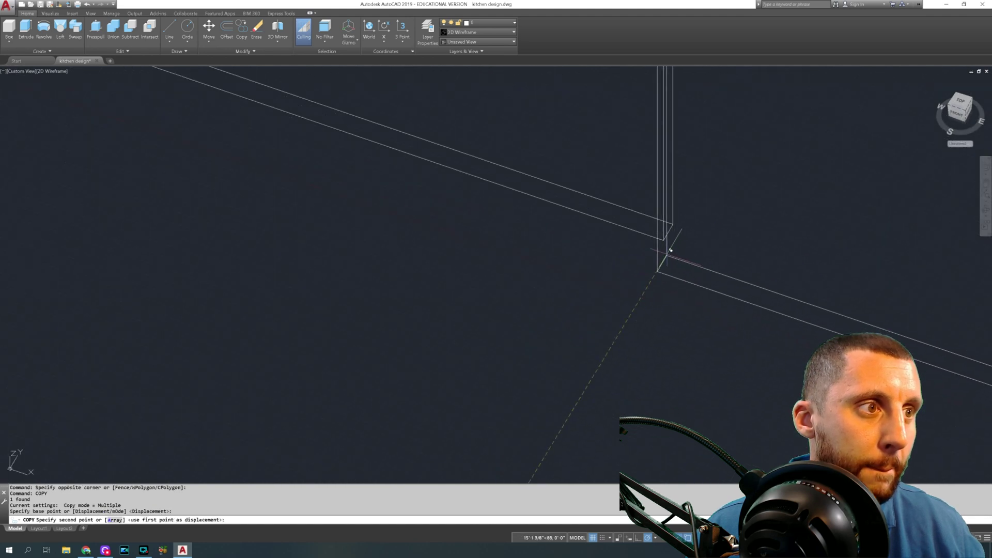
{"action": "scroll", "coordinate": [687, 239], "scroll_direction": "down", "scroll_amount": 6}
{"action": "key", "text": "Escape"}
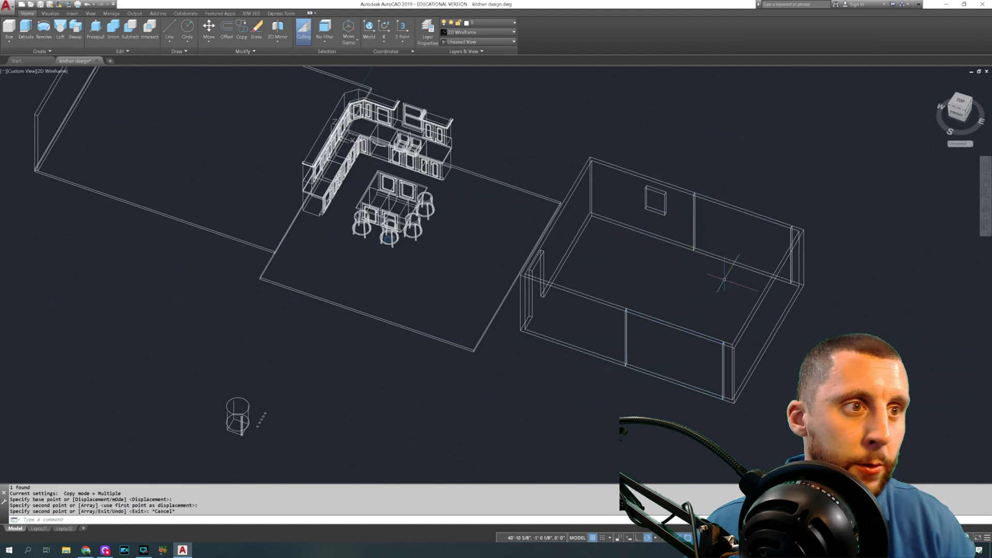
Union the original walls, the moved east section and both infill boxes into one solid
{"action": "key", "text": "Return"}
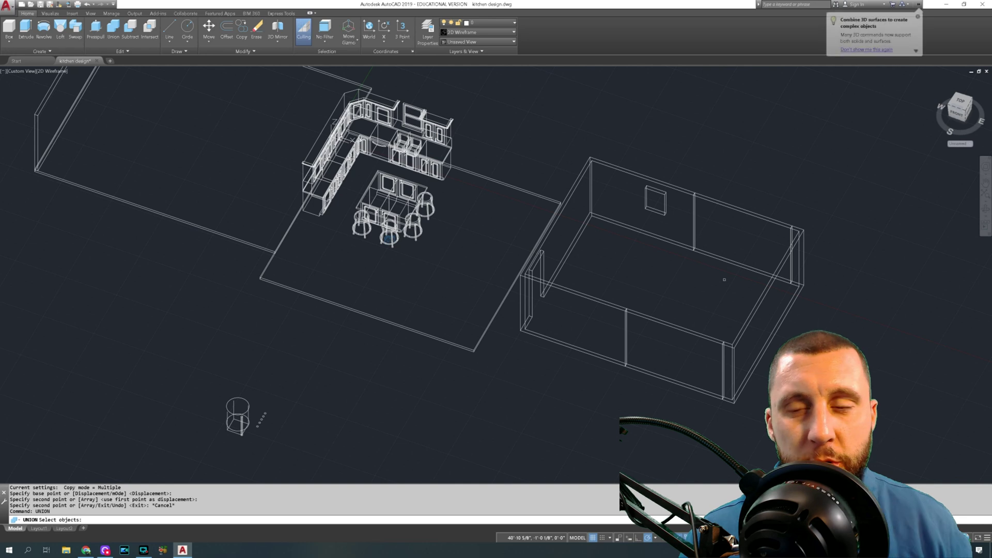
{"action": "left_click", "coordinate": [784, 337]}
{"action": "left_click", "coordinate": [719, 385]}
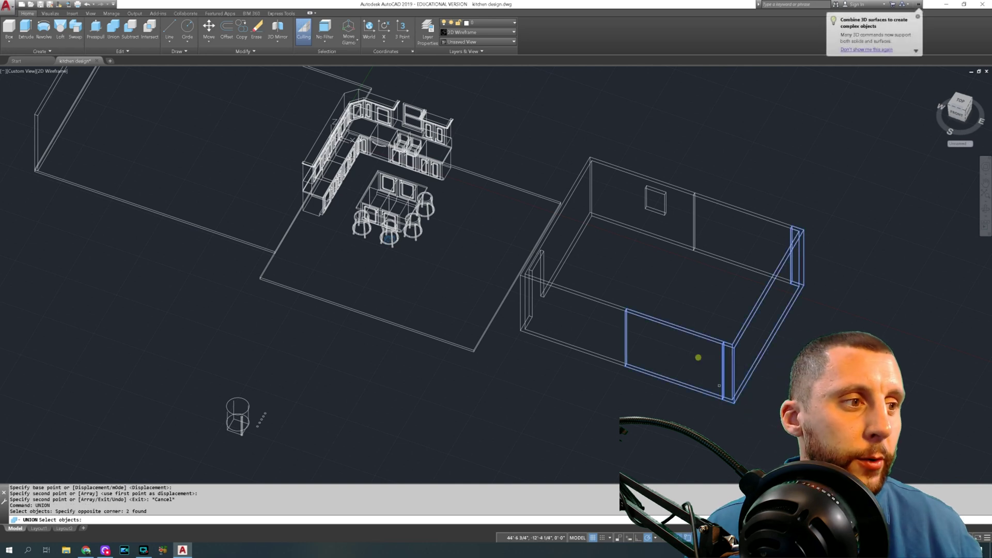
{"action": "left_click", "coordinate": [724, 235]}
{"action": "left_click", "coordinate": [686, 256]}
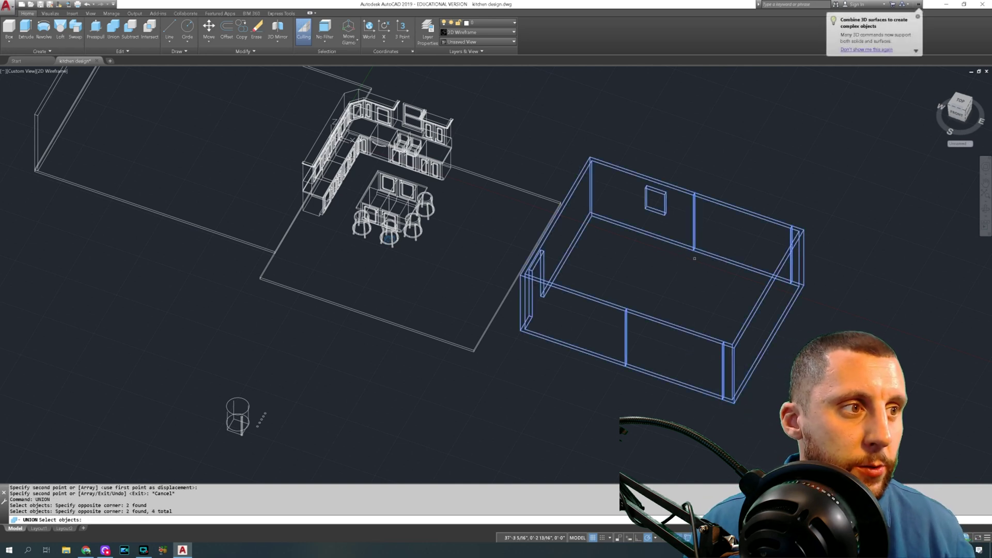
{"action": "key", "text": "Return"}
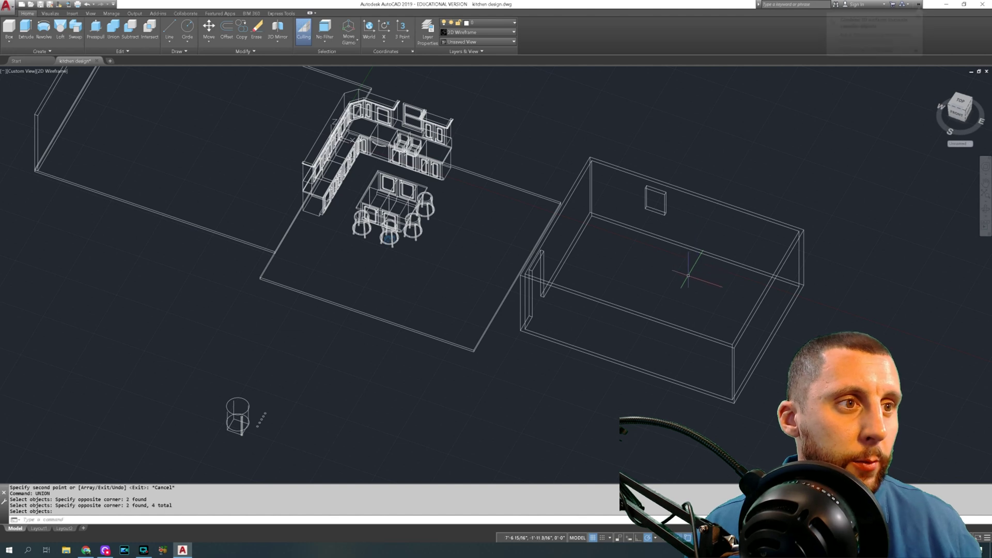
Move the joined room walls 25' west, back onto the kitchen floor
{"action": "left_click", "coordinate": [685, 283]}
{"action": "left_click", "coordinate": [755, 302]}
{"action": "type", "text": "m"}
{"action": "key", "text": "Return"}
{"action": "left_click", "coordinate": [904, 339]}
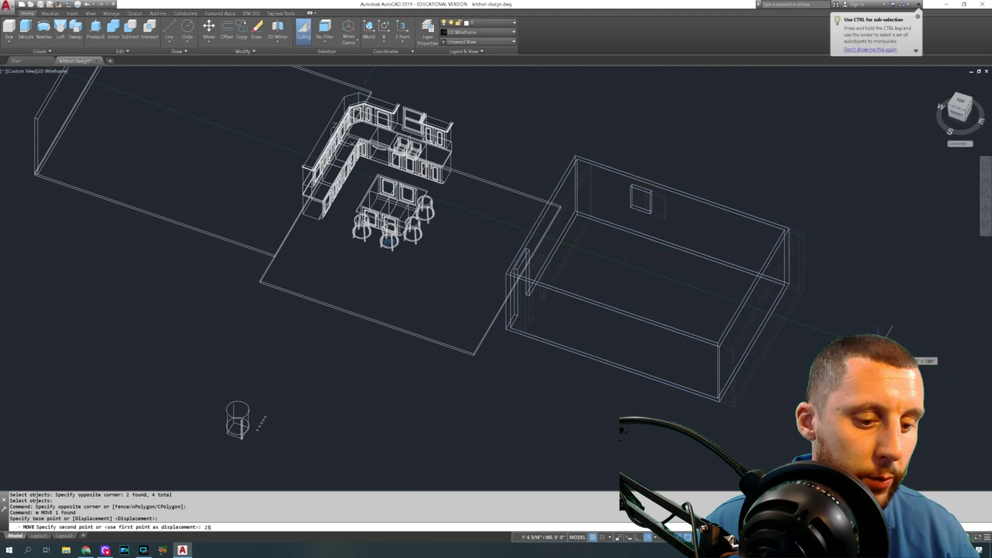
{"action": "key", "text": "Return"}
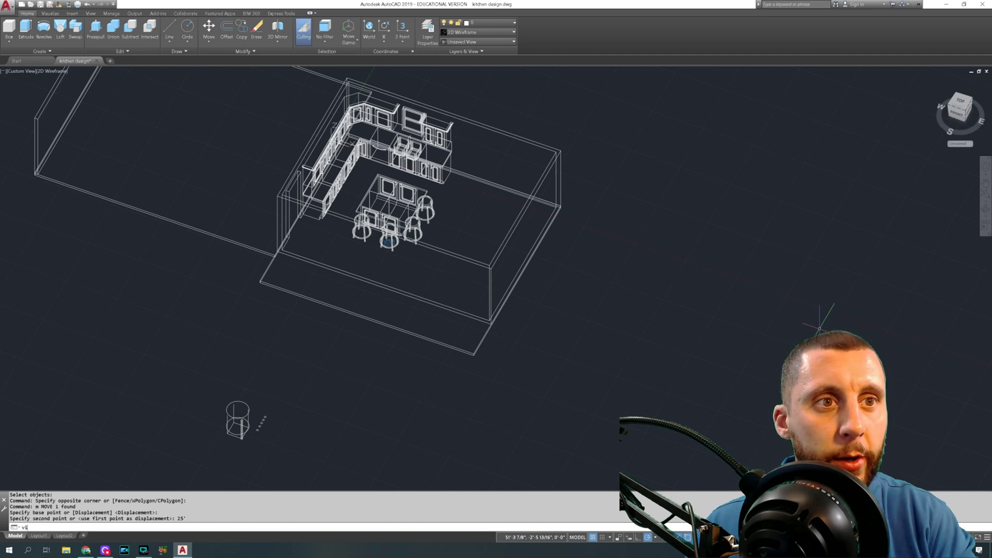
Set the saved Camera1 model view as the current view of the kitchen
{"action": "type", "text": "ew"}
{"action": "key", "text": "Return"}
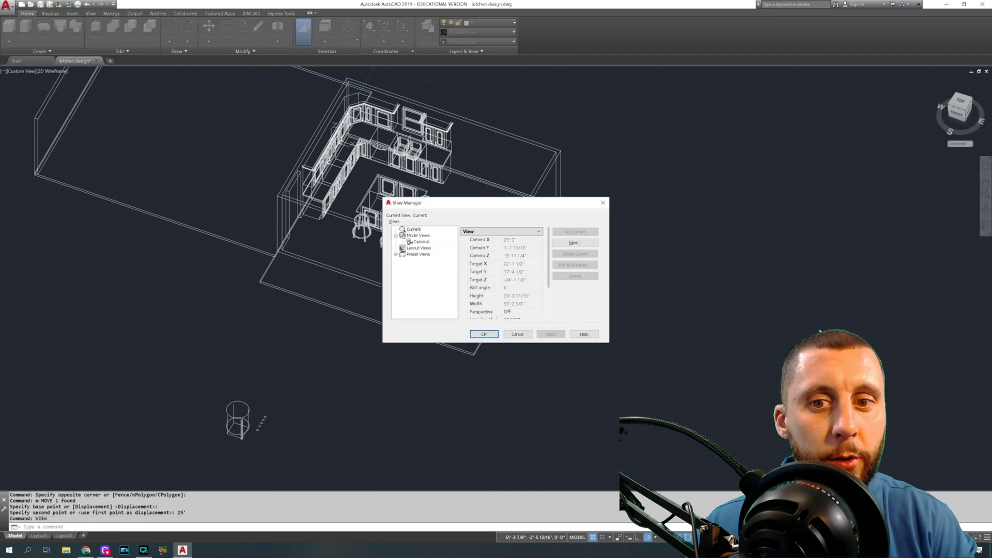
{"action": "left_click", "coordinate": [421, 242]}
{"action": "left_click", "coordinate": [551, 334]}
{"action": "key", "text": "Return"}
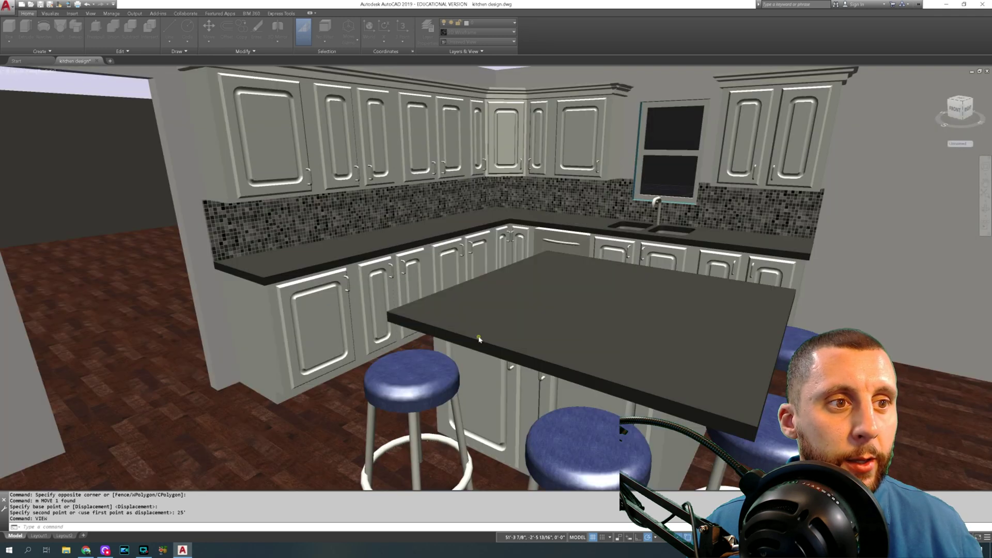